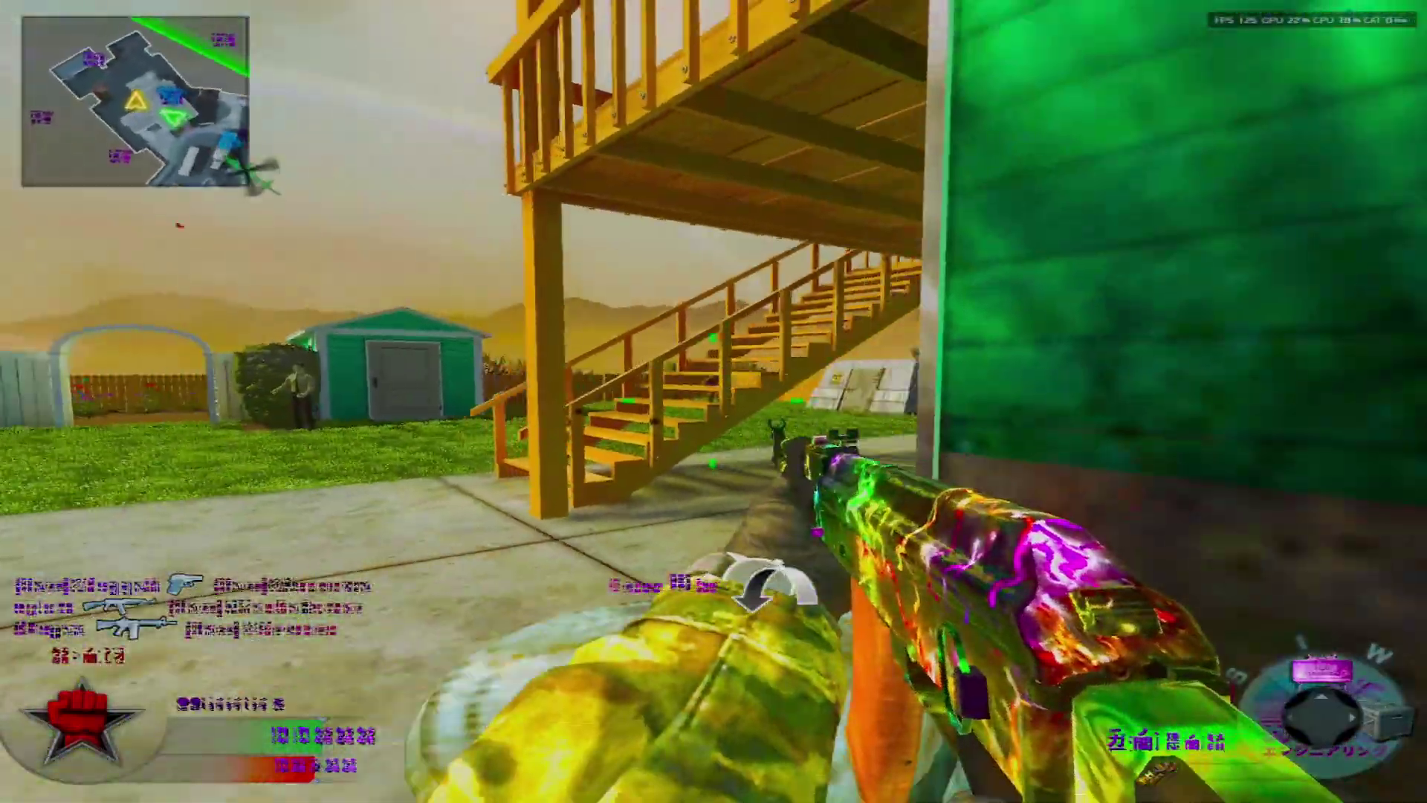
Open Display settings from the desktop and select display 2, which runs at 1280 × 1024
left_click(713, 401)
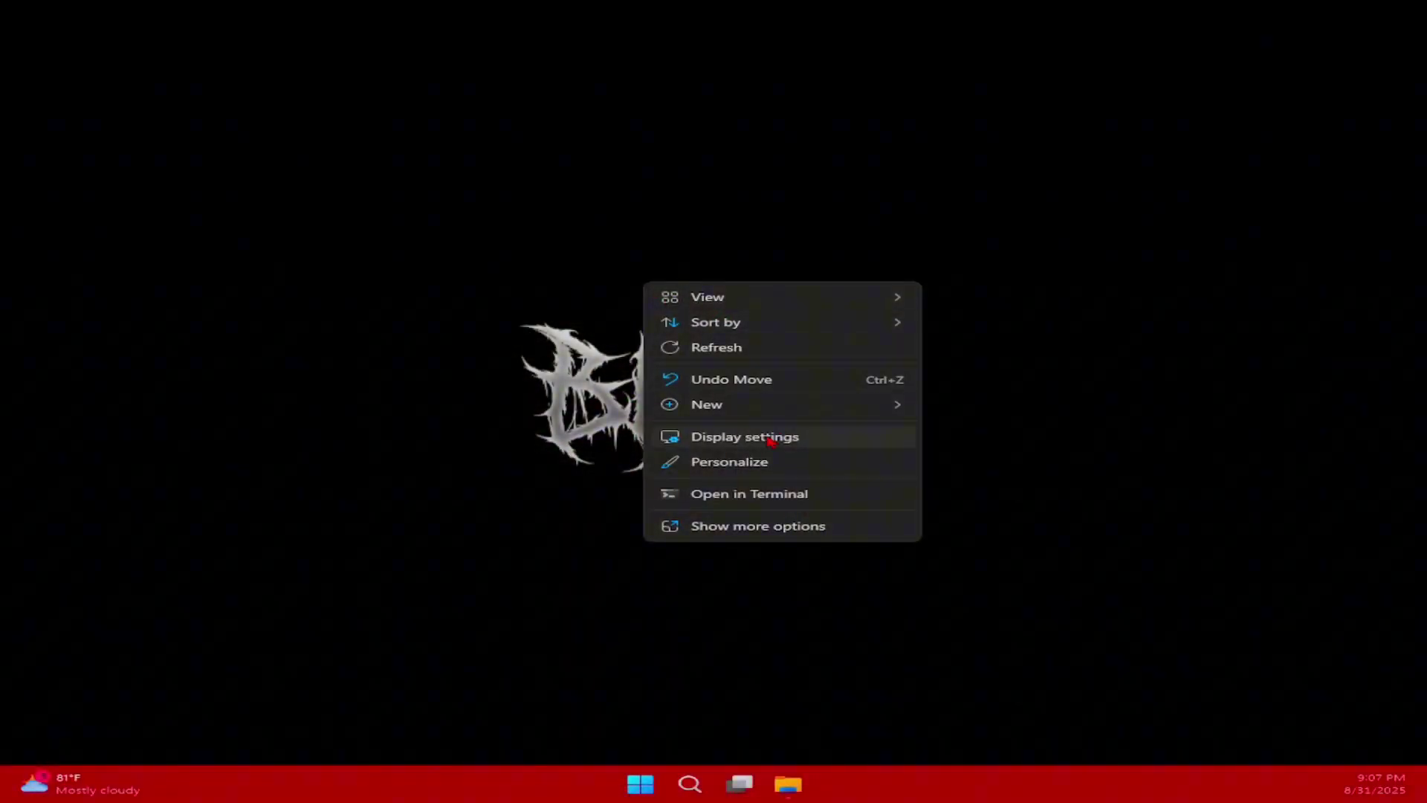
left_click(770, 441)
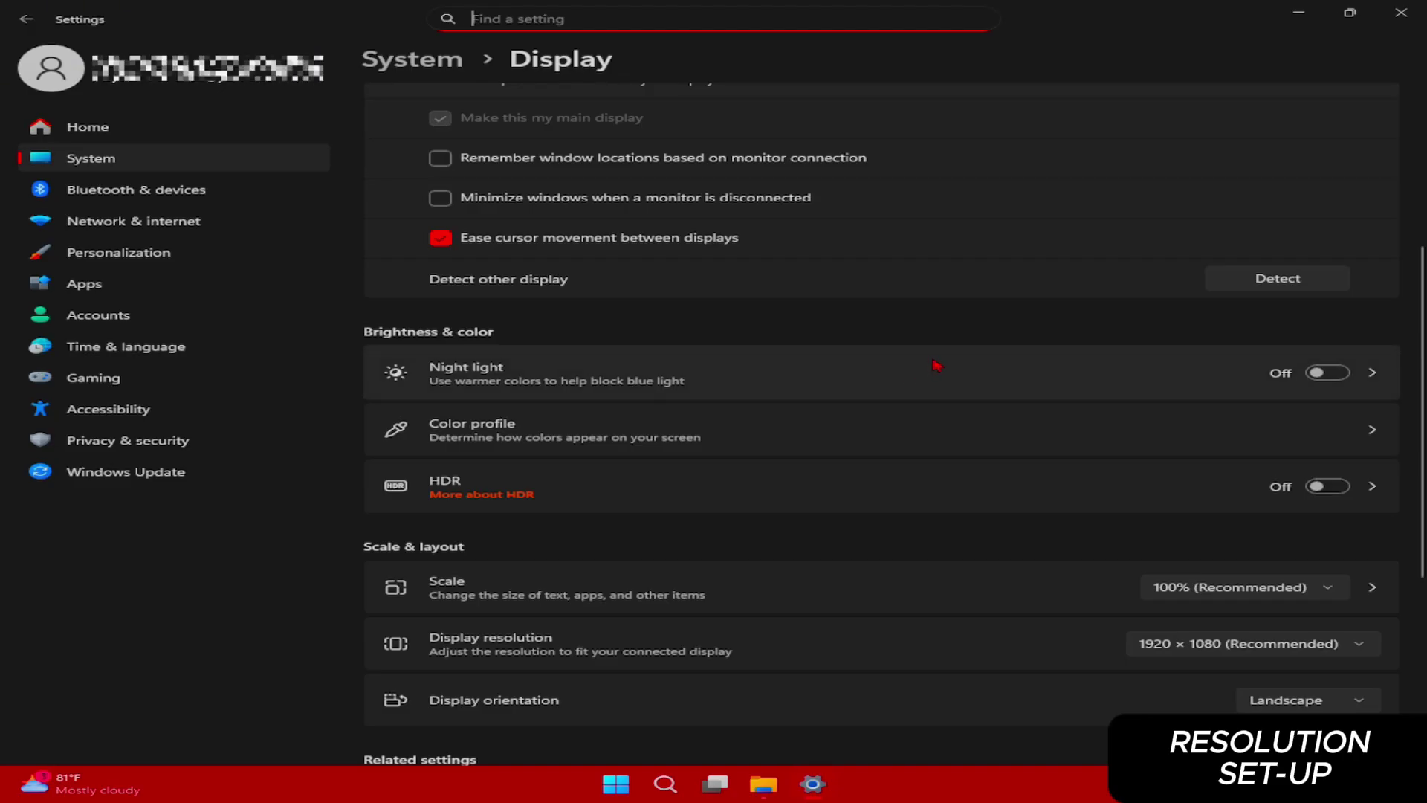
scroll(977, 398, "down", 1)
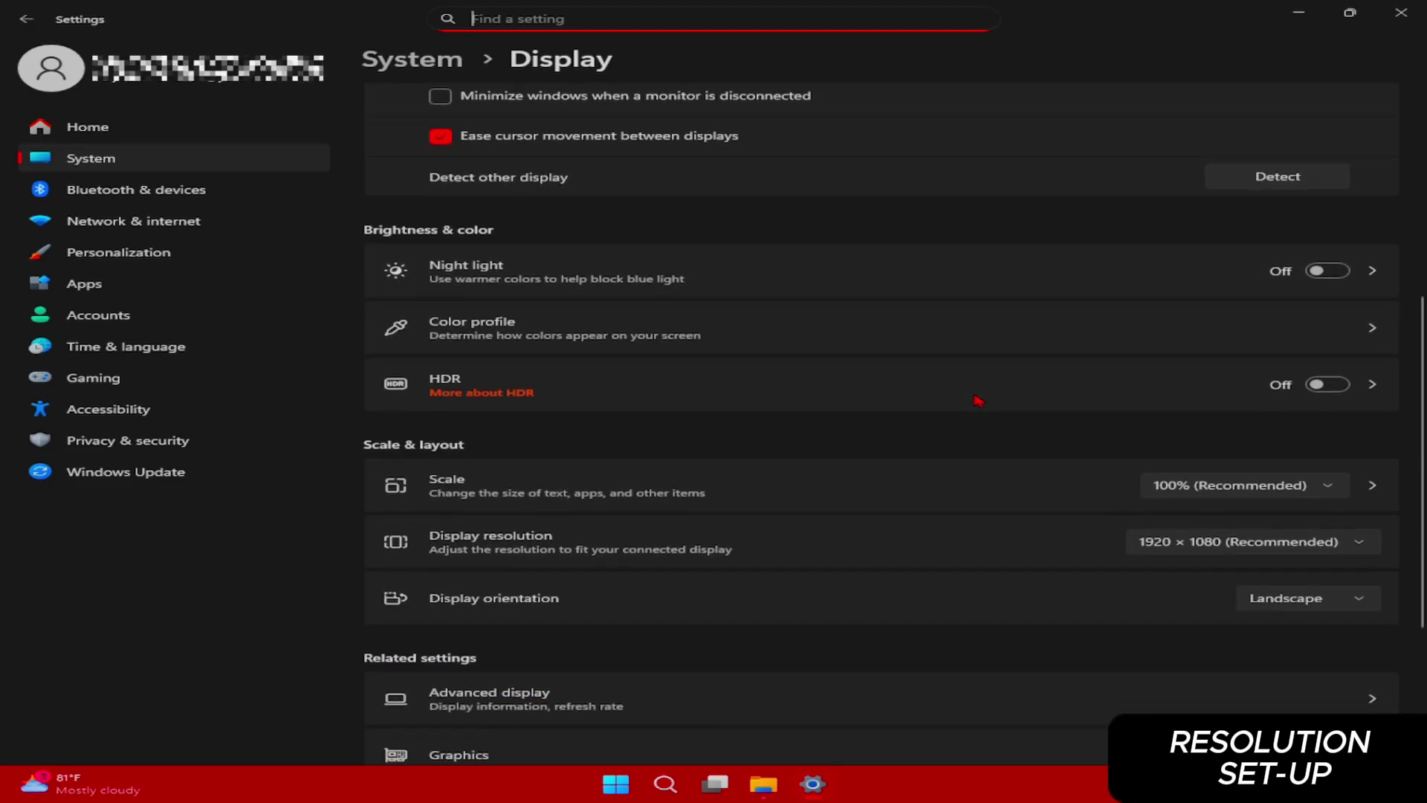
scroll(1044, 401, "up", 5)
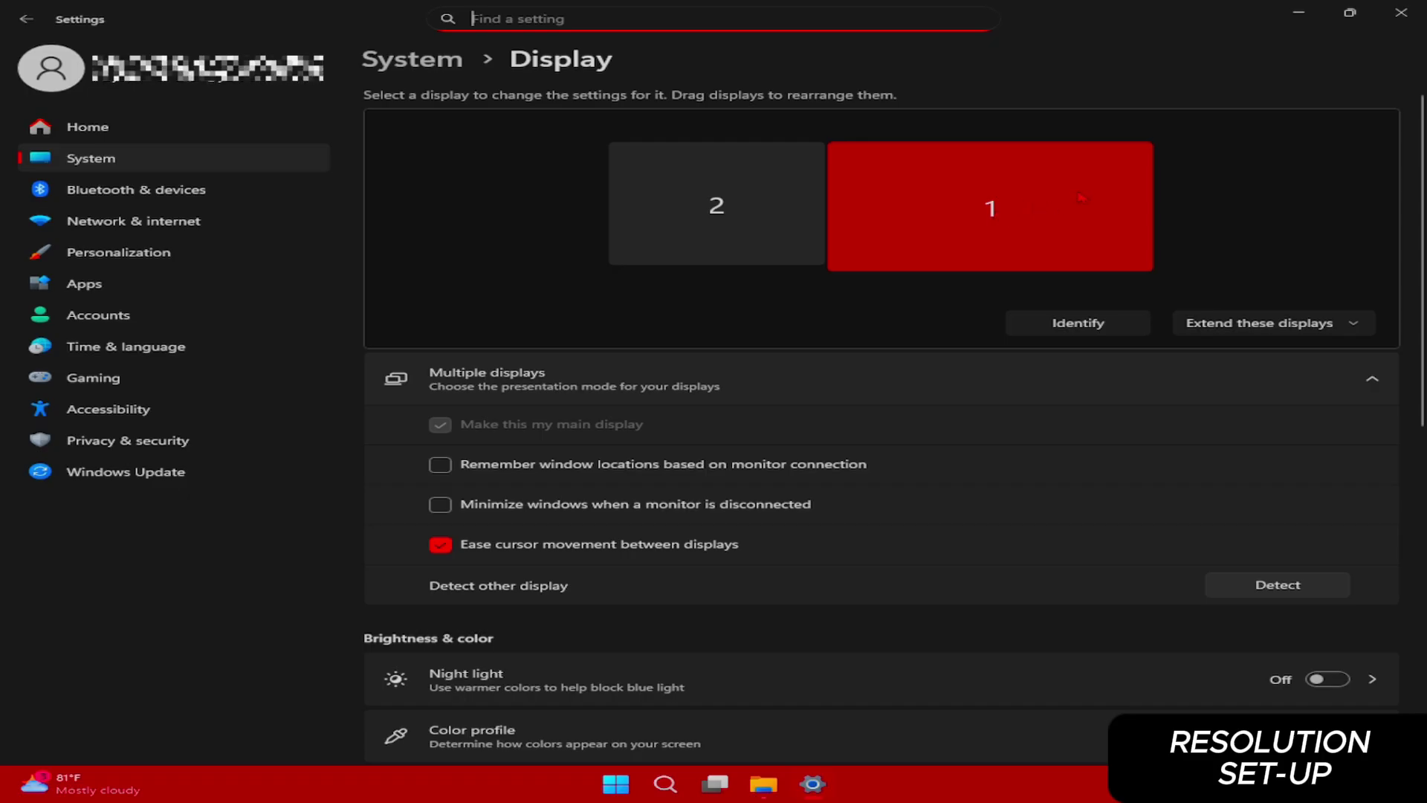
left_click(726, 212)
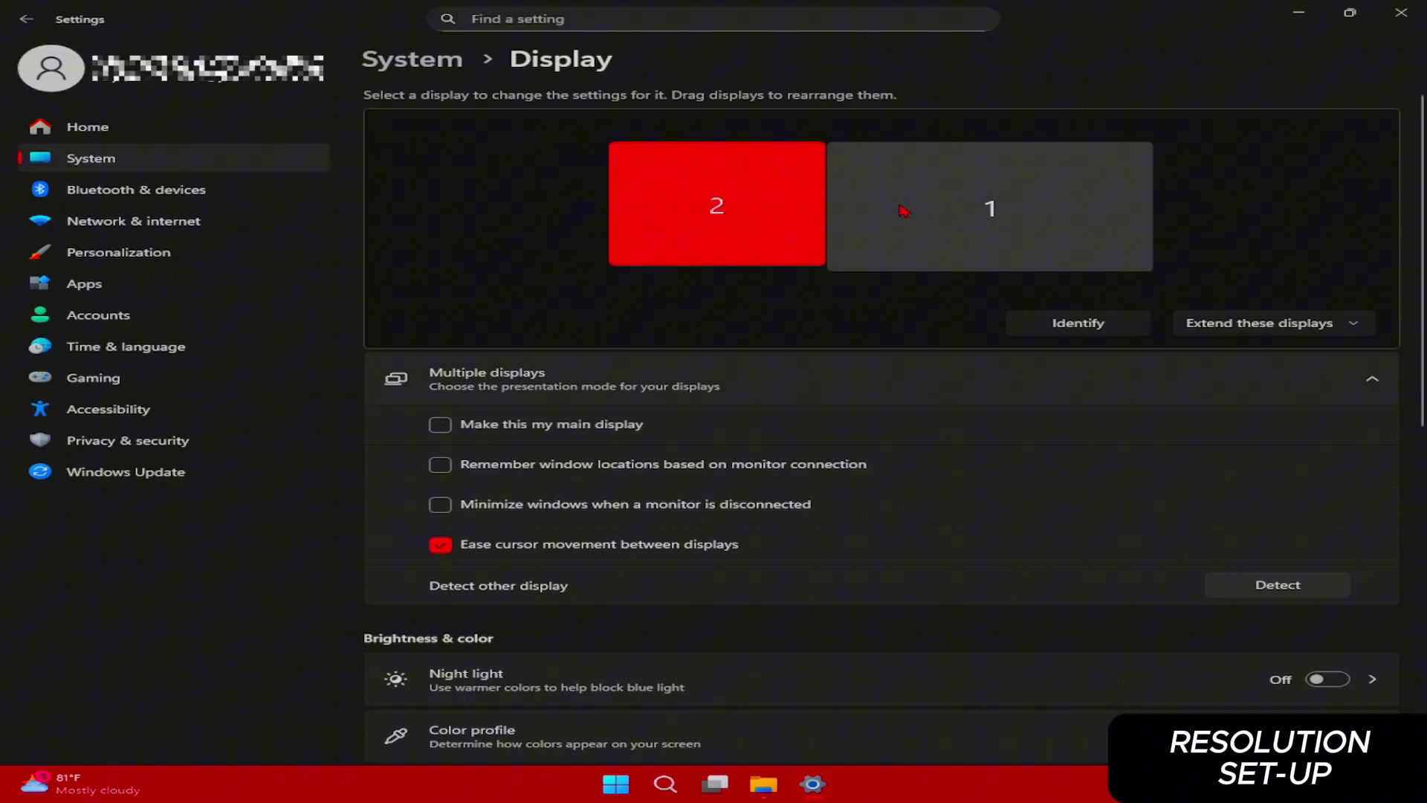
scroll(825, 367, "down", 8)
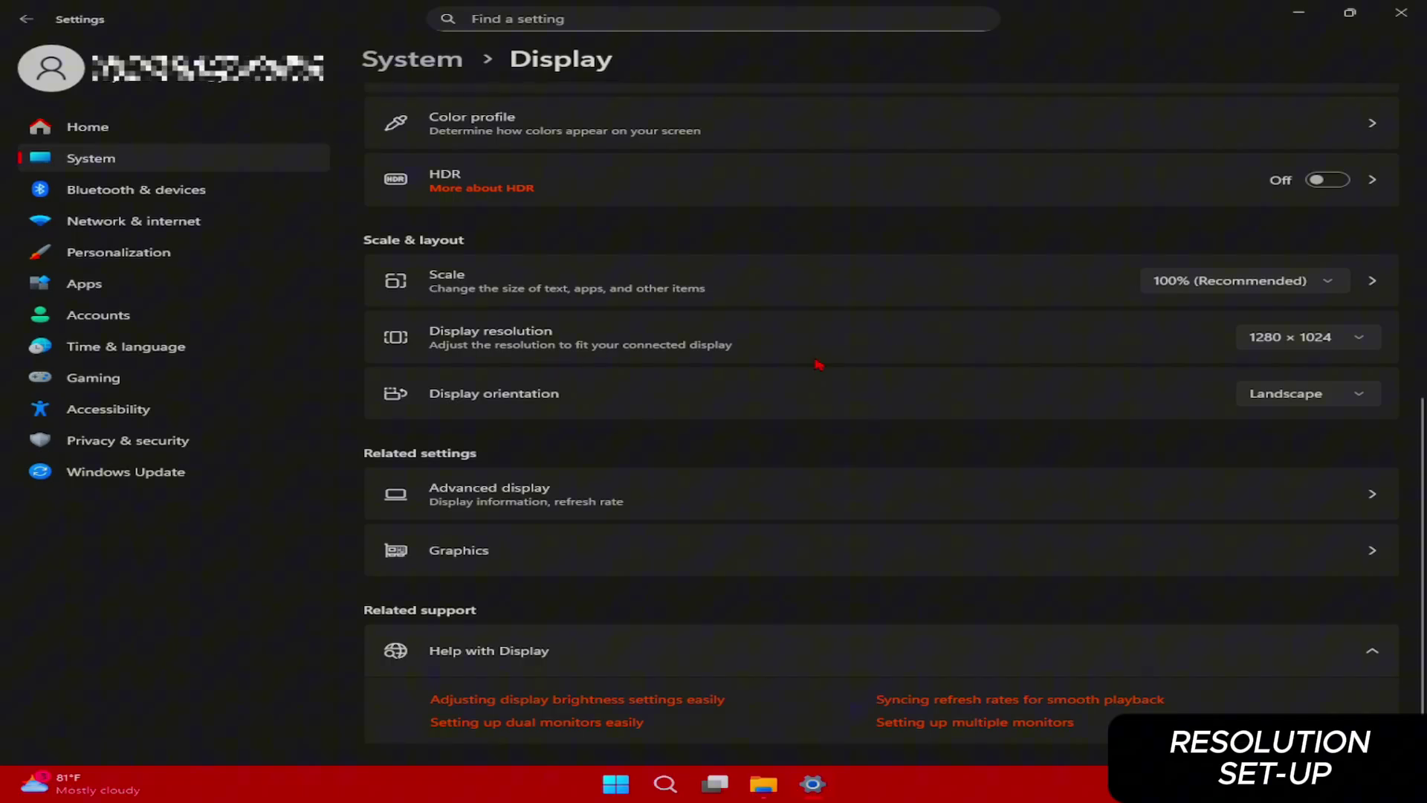
Keep display 2 at 1280 × 1024 in Landscape orientation and view its Advanced display information
left_click(1292, 339)
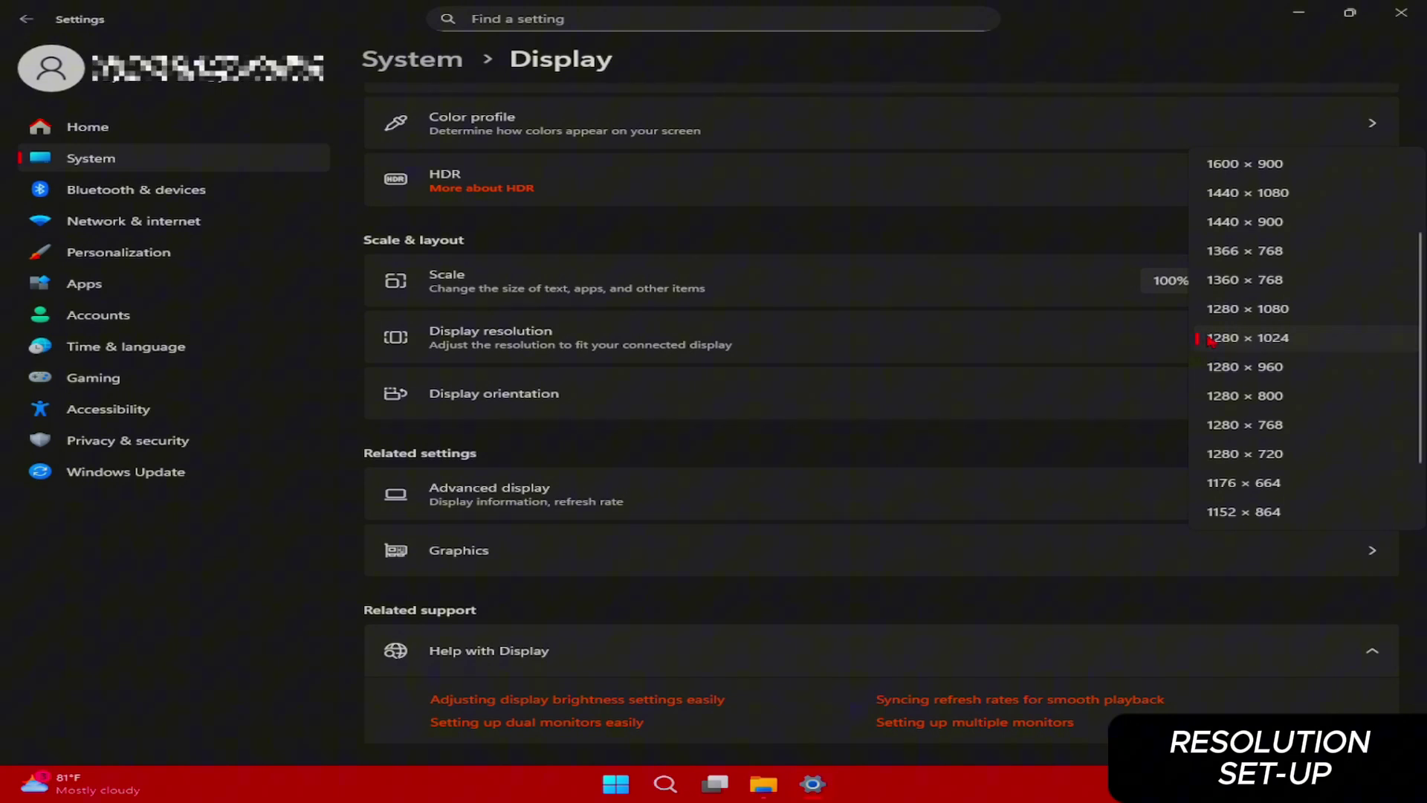
scroll(1269, 338, "down", 2)
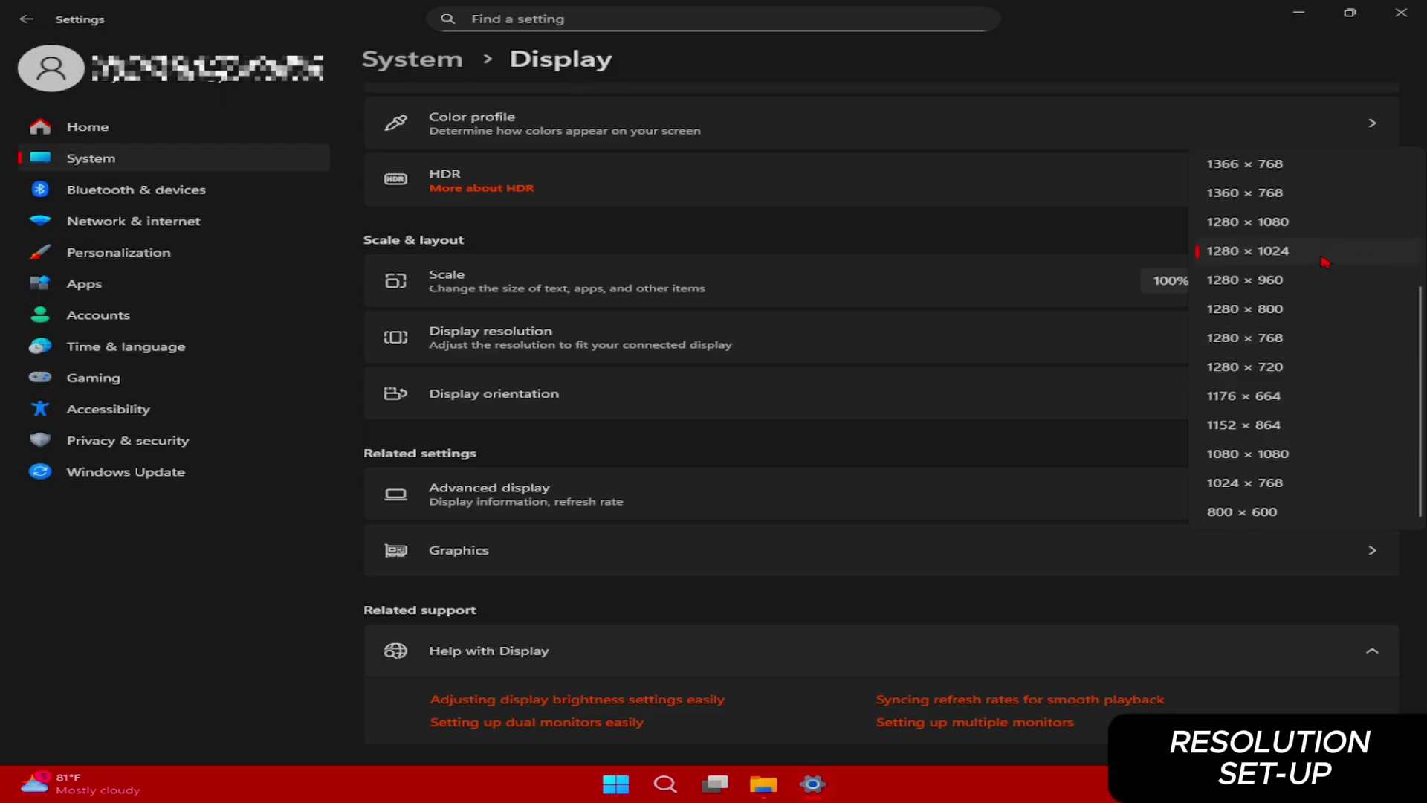
scroll(1325, 261, "up", 3)
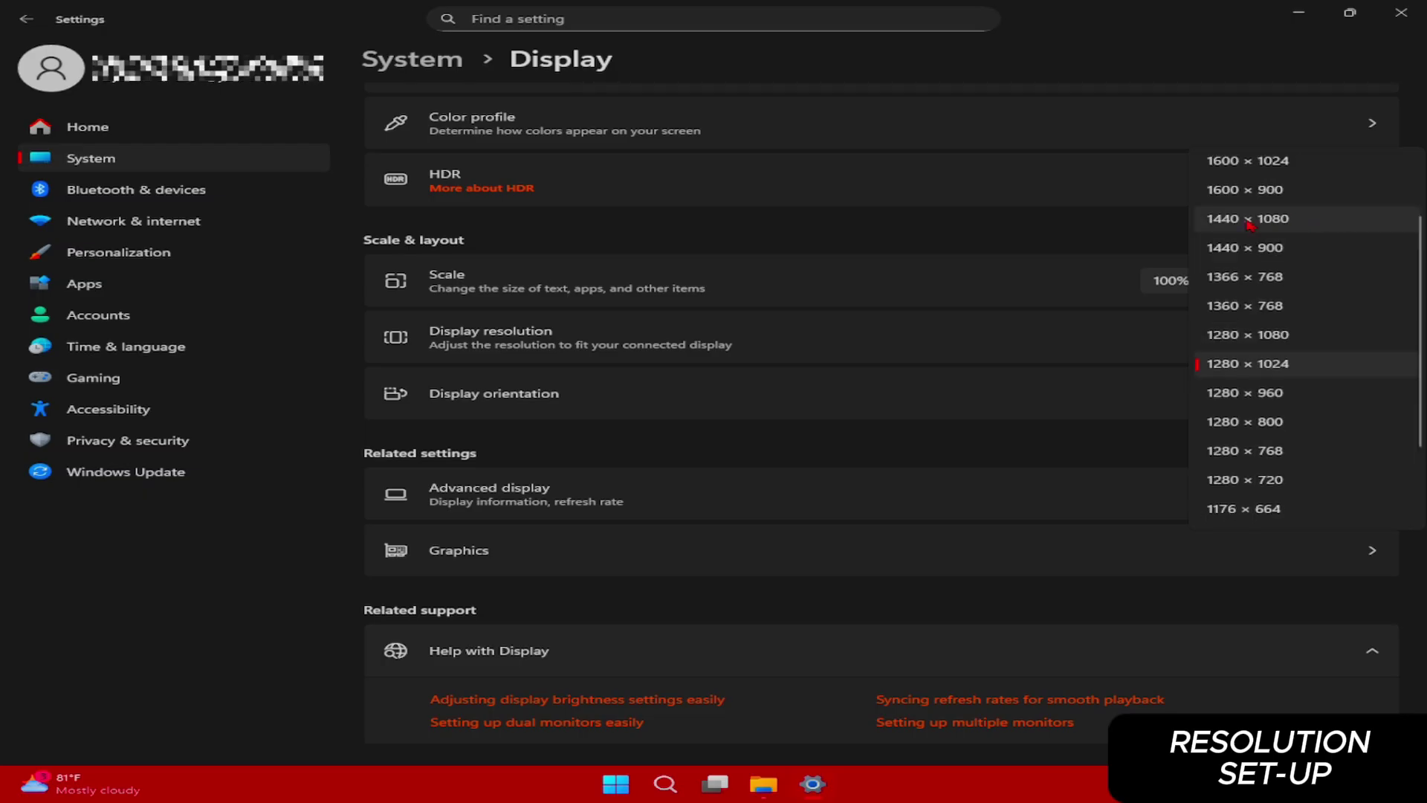
left_click(1067, 232)
left_click(1347, 396)
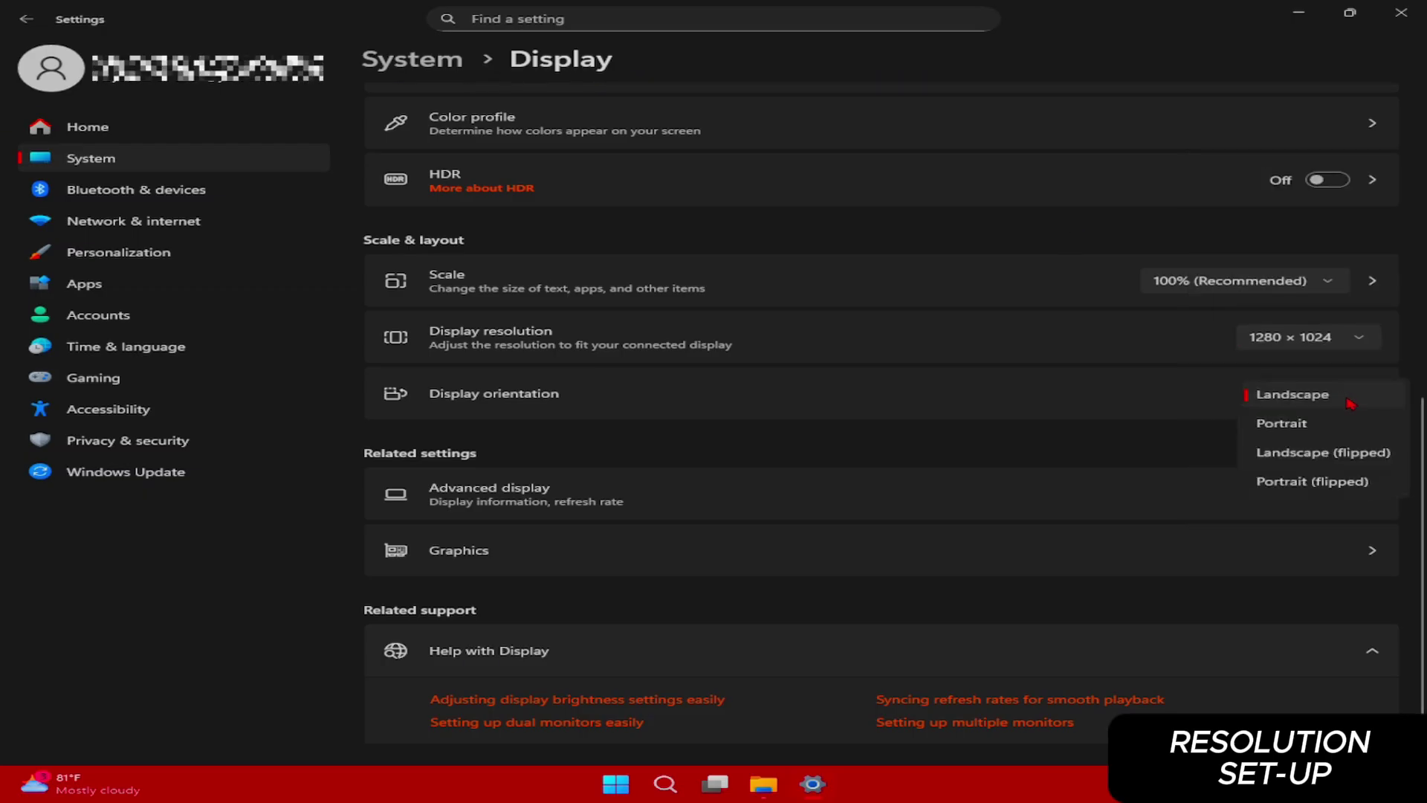
left_click(1294, 398)
left_click(1061, 498)
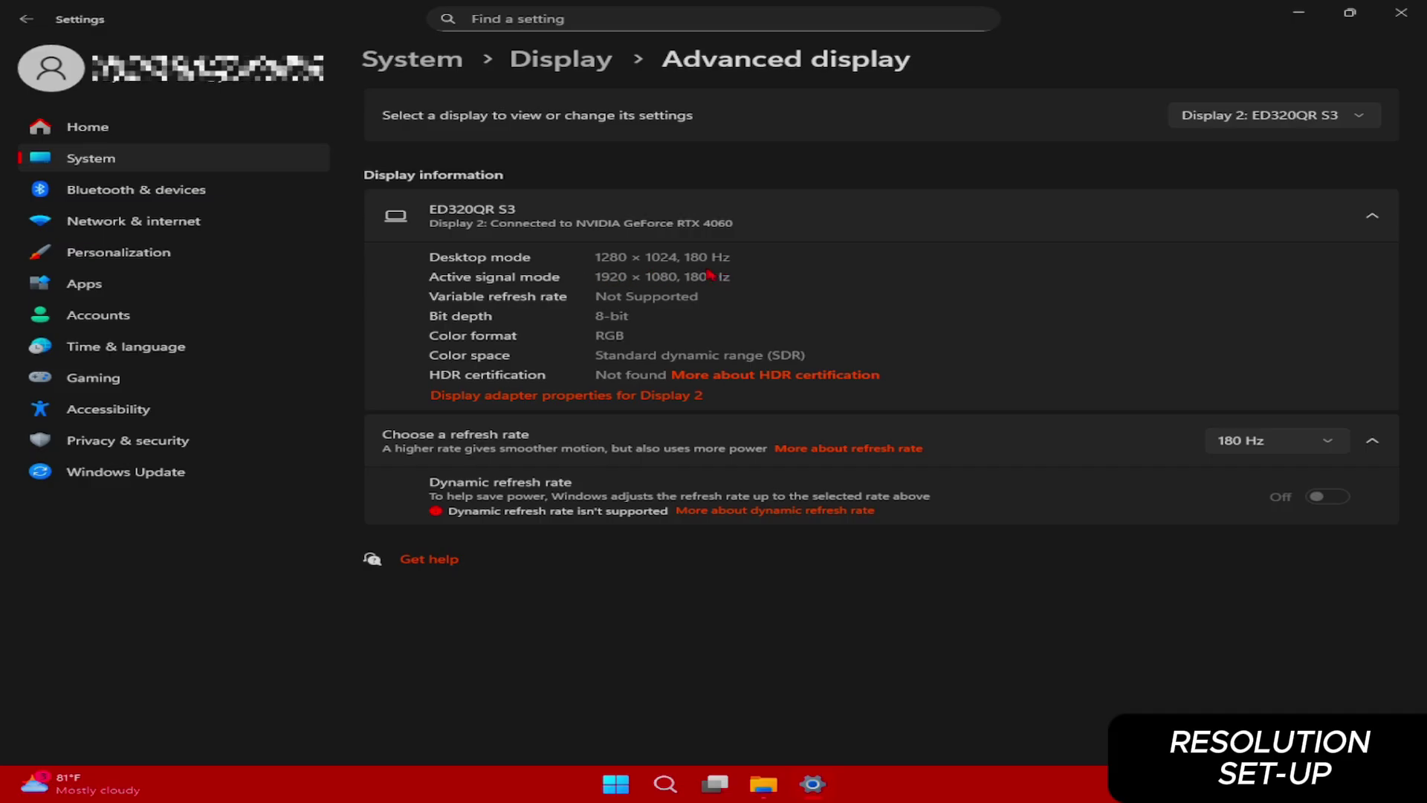
Leave display 2's refresh rate at 180 Hz
left_click(1262, 448)
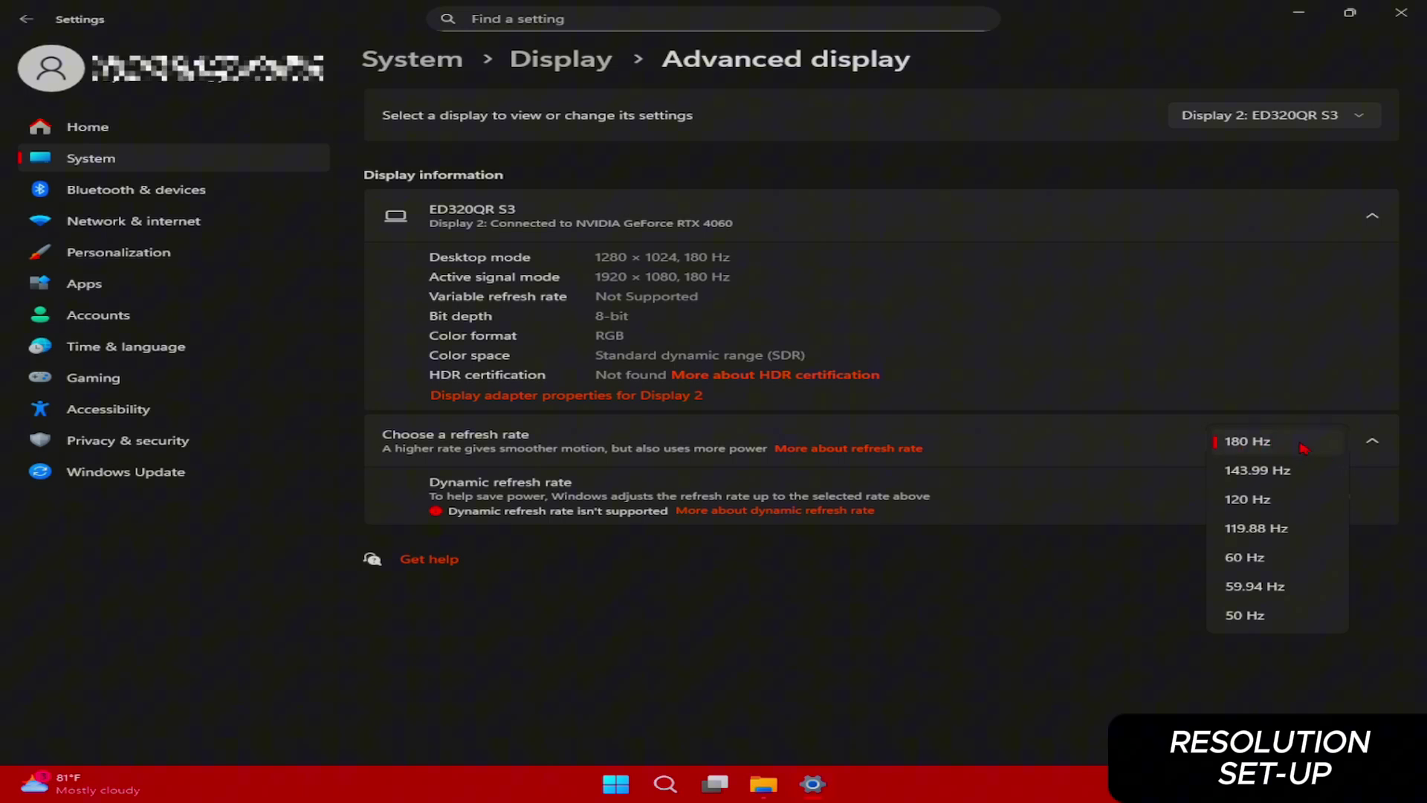
left_click(744, 284)
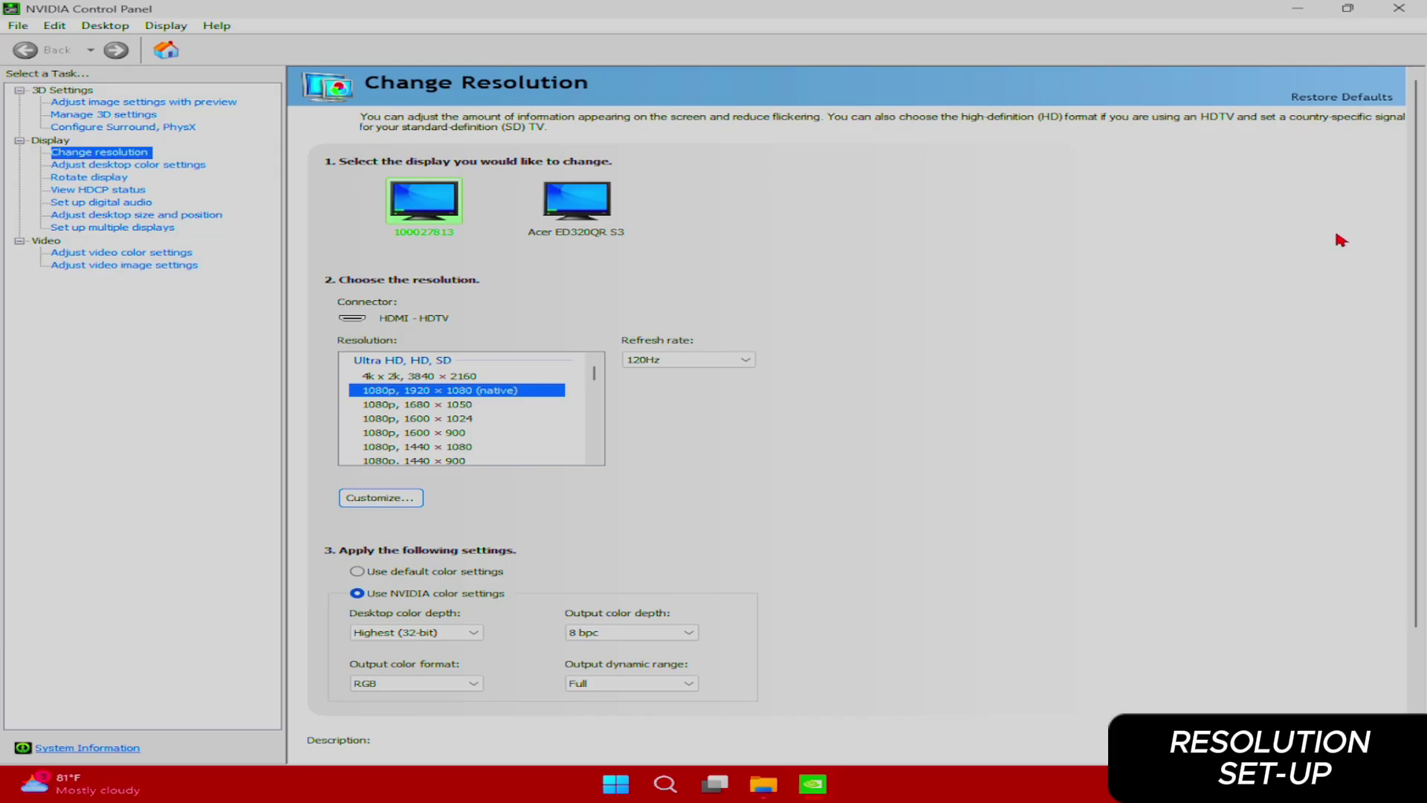
Select the Acer ED320QR S3 monitor and enable resolutions not exposed by the display
left_click(139, 159)
left_click(577, 199)
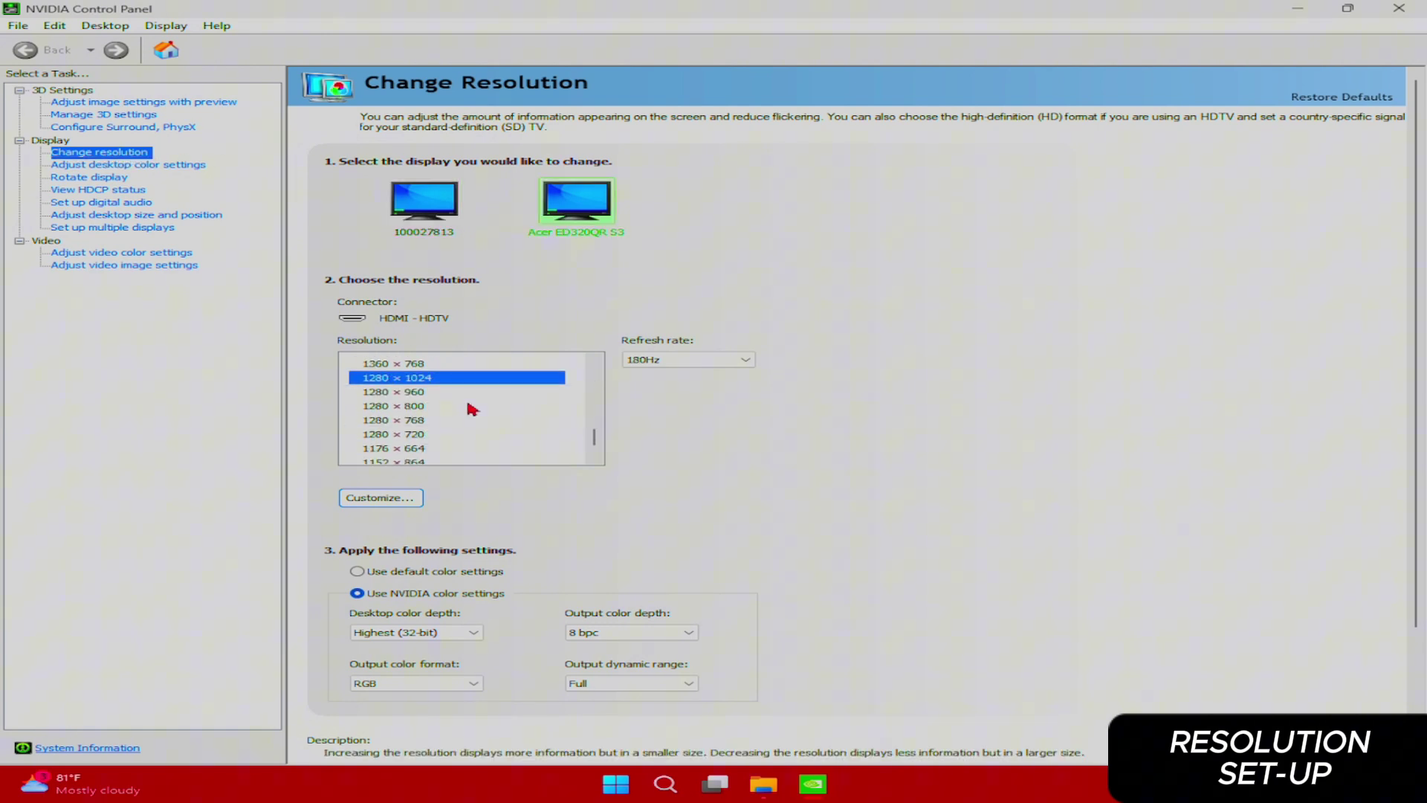
scroll(468, 406, "up", 1)
scroll(482, 422, "down", 3)
scroll(490, 427, "up", 3)
left_click(394, 498)
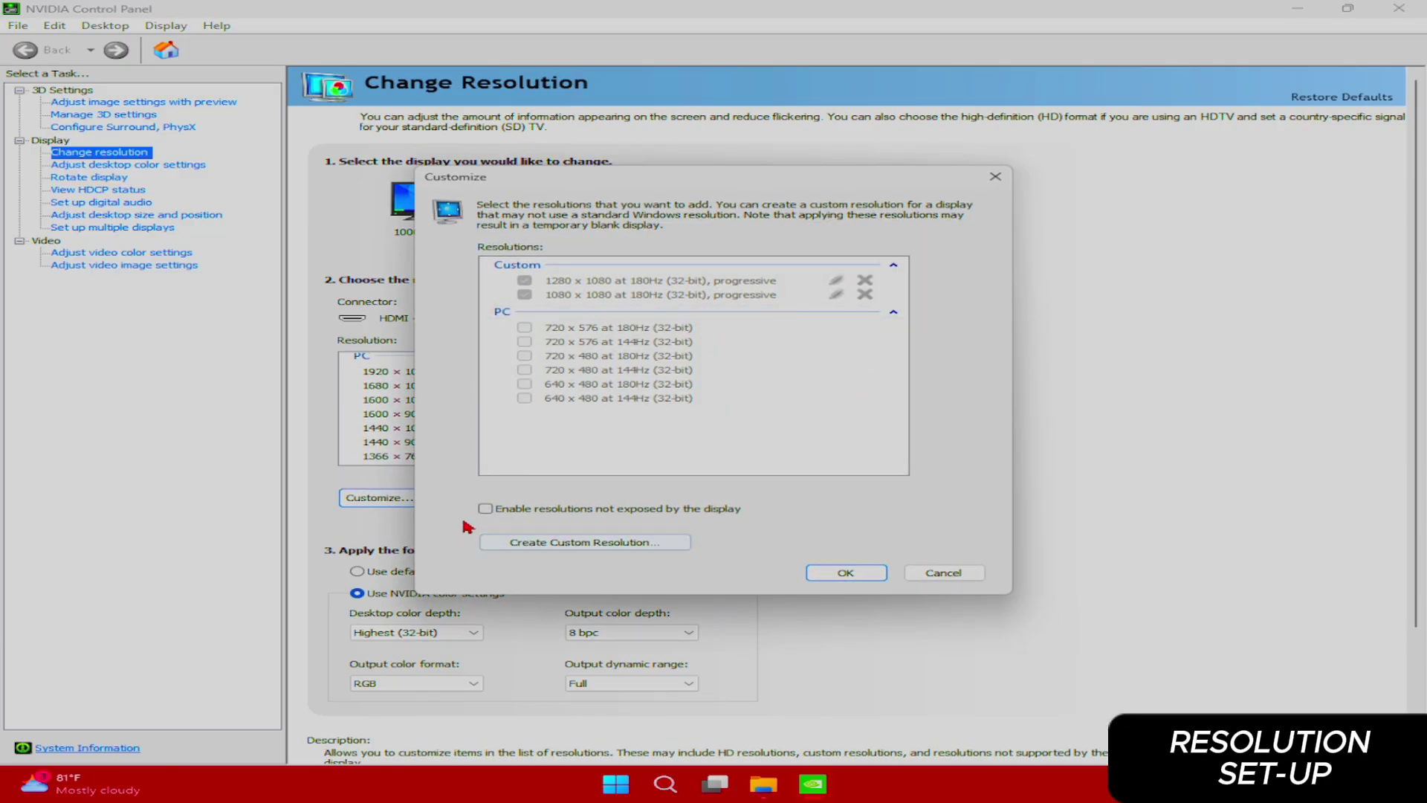
left_click(487, 510)
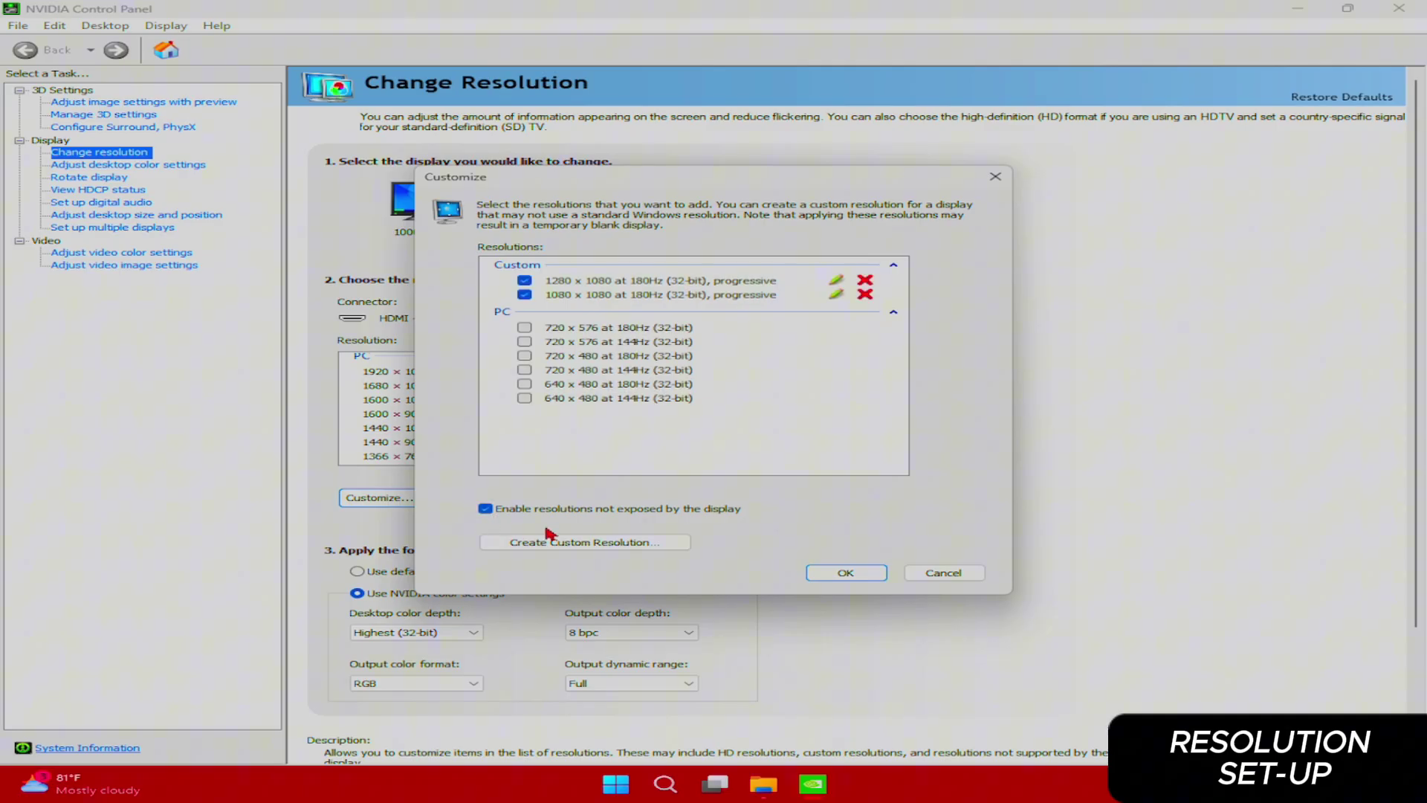
Create and test a custom 1280 × 1024, 180 Hz, 32-bit progressive resolution
left_click(621, 542)
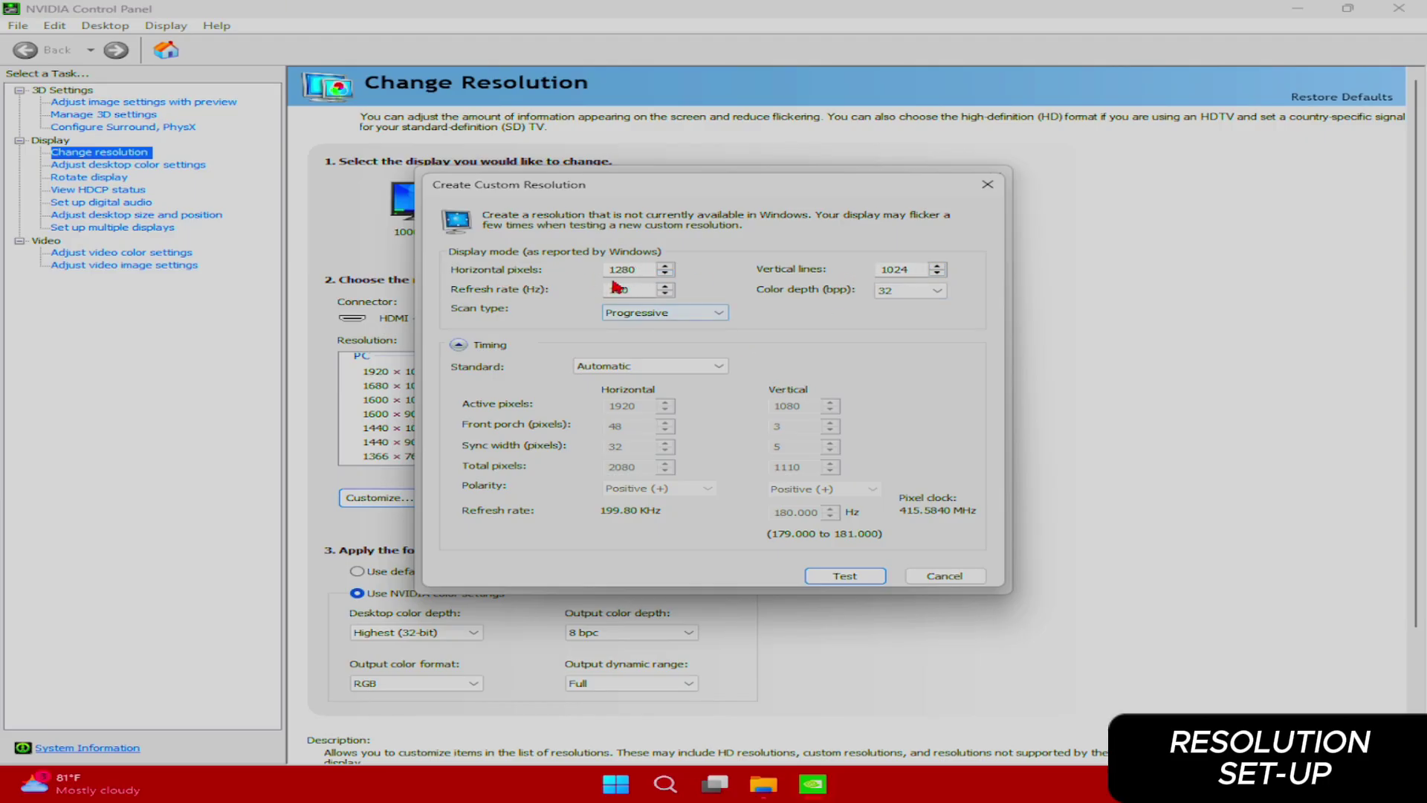
left_click(913, 291)
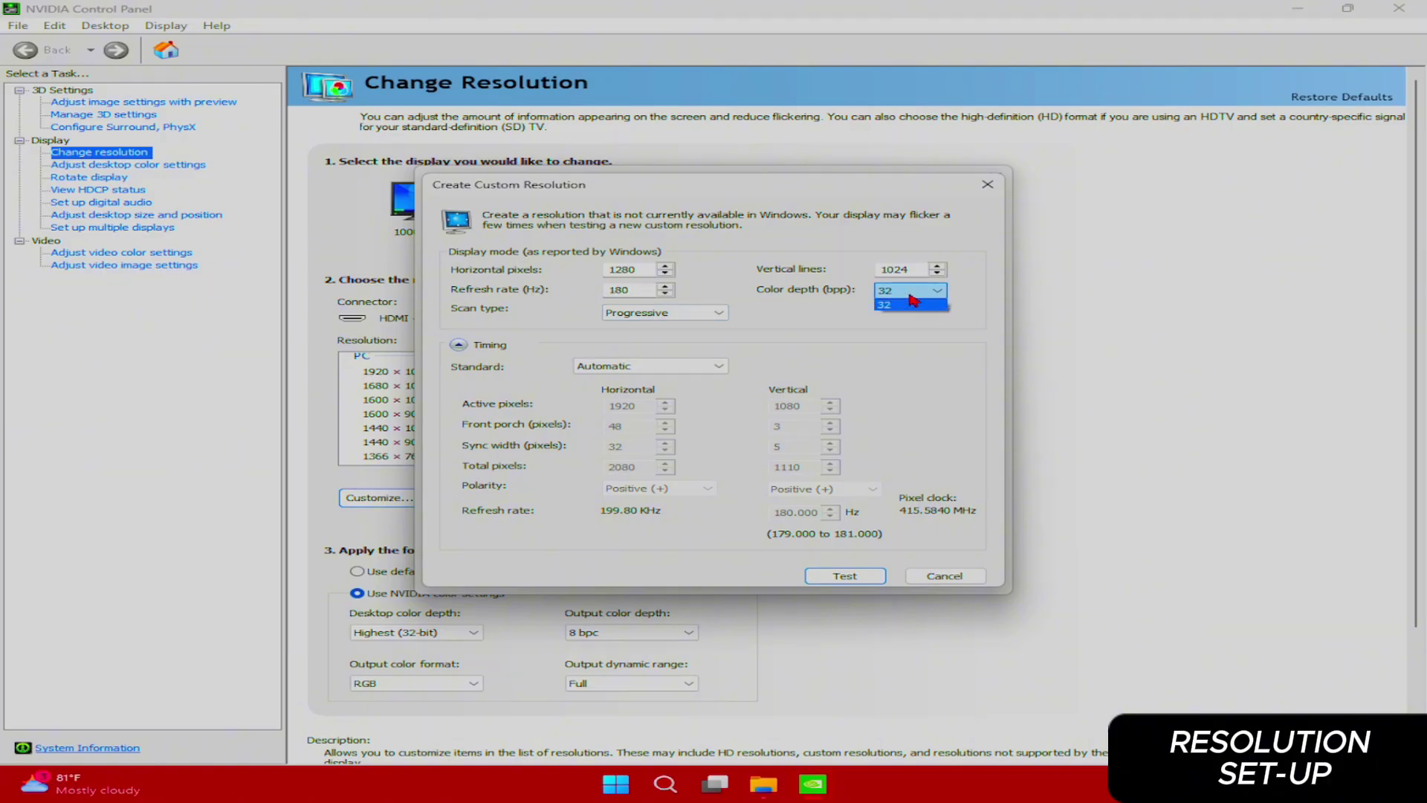
left_click(913, 303)
left_click(669, 313)
left_click(673, 321)
left_click(709, 370)
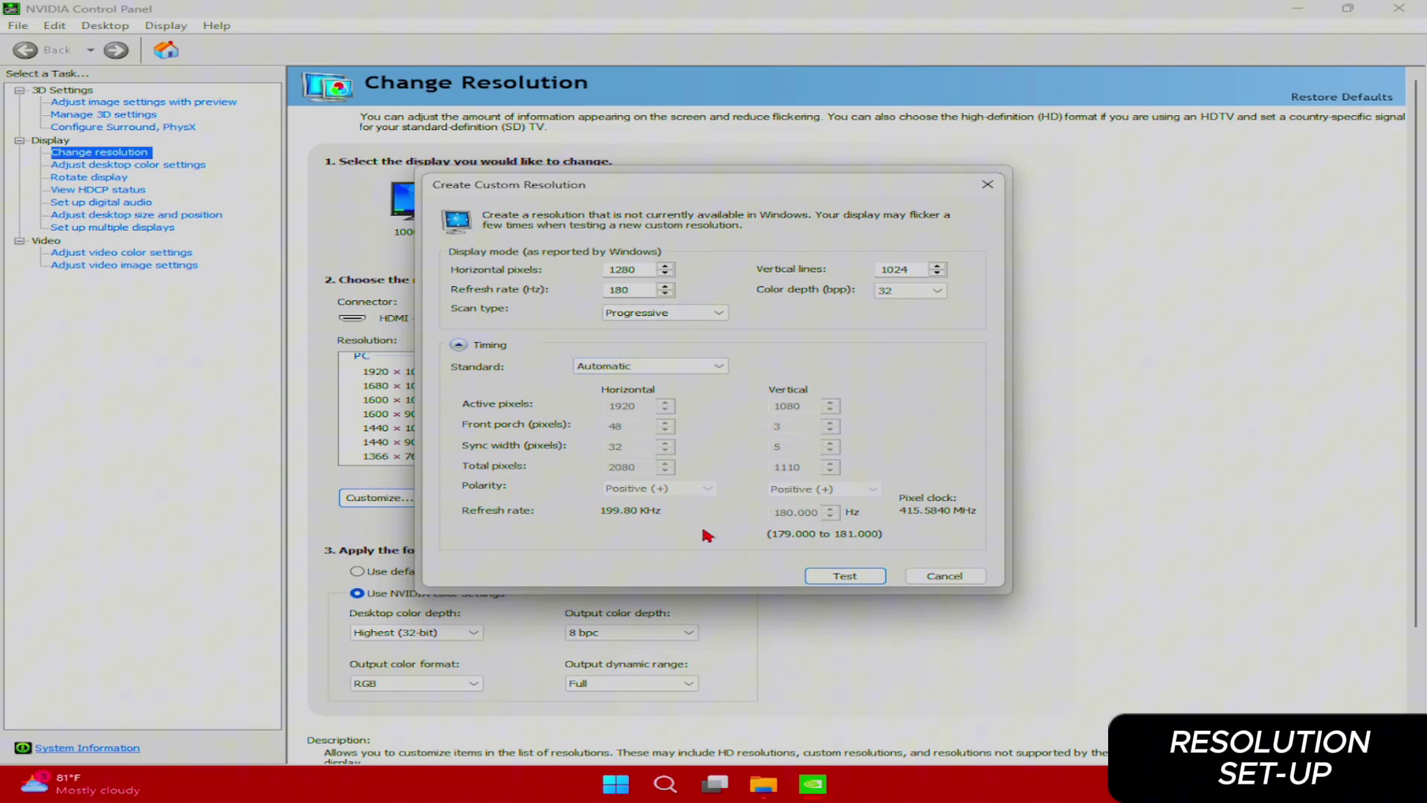
left_click(852, 579)
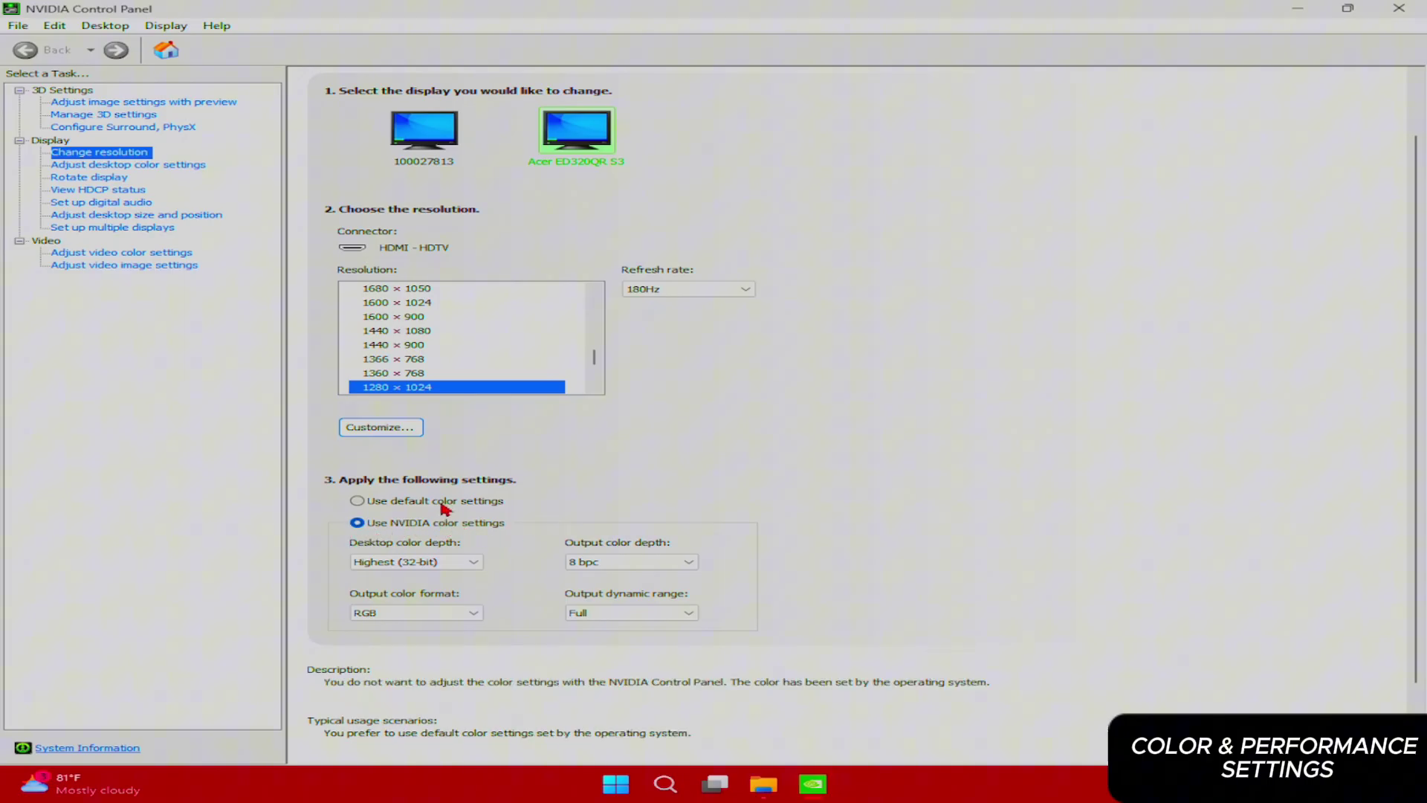
Keep Highest (32-bit) desktop colour depth and Full output dynamic range on the Acer monitor
left_click(431, 563)
left_click(431, 572)
left_click(632, 612)
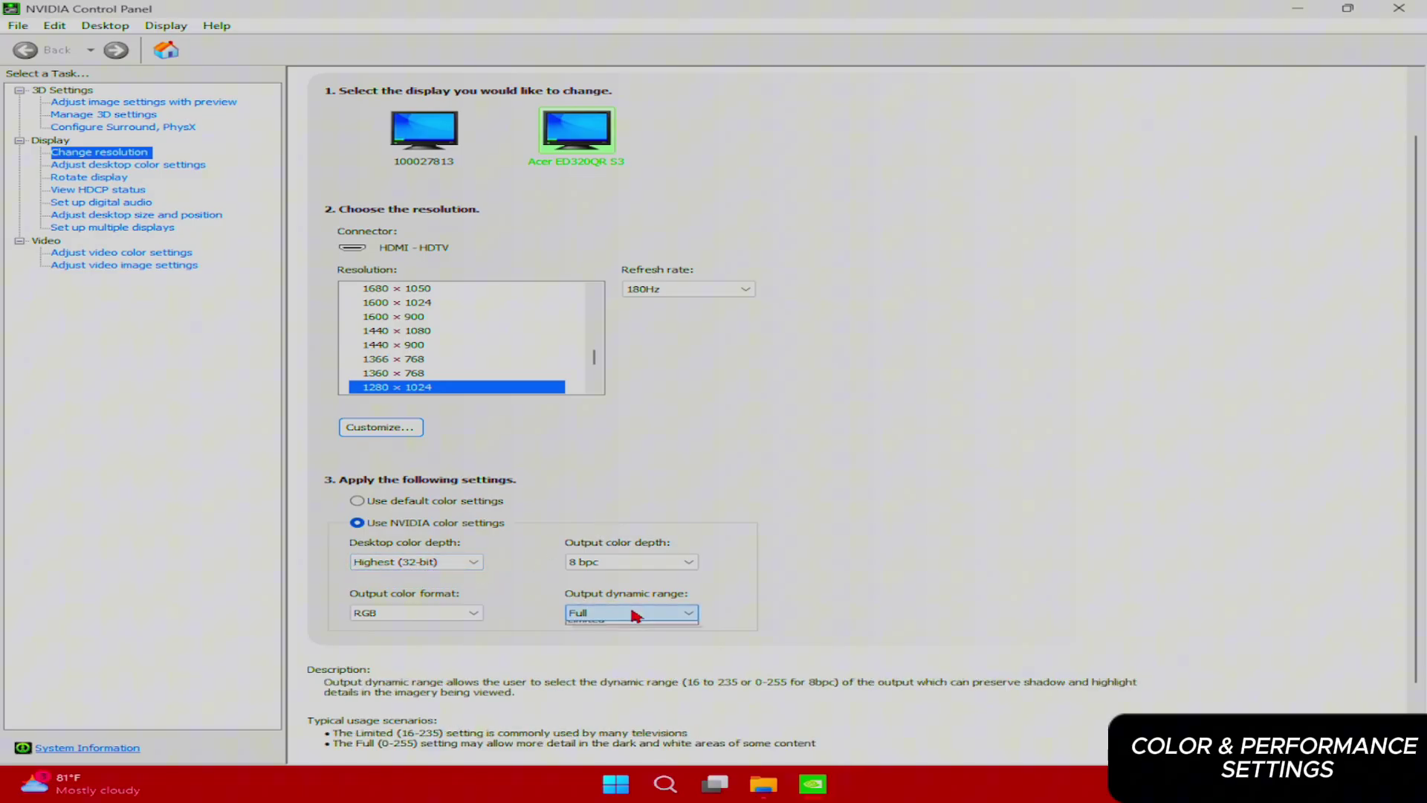
scroll(497, 618, "down", 1)
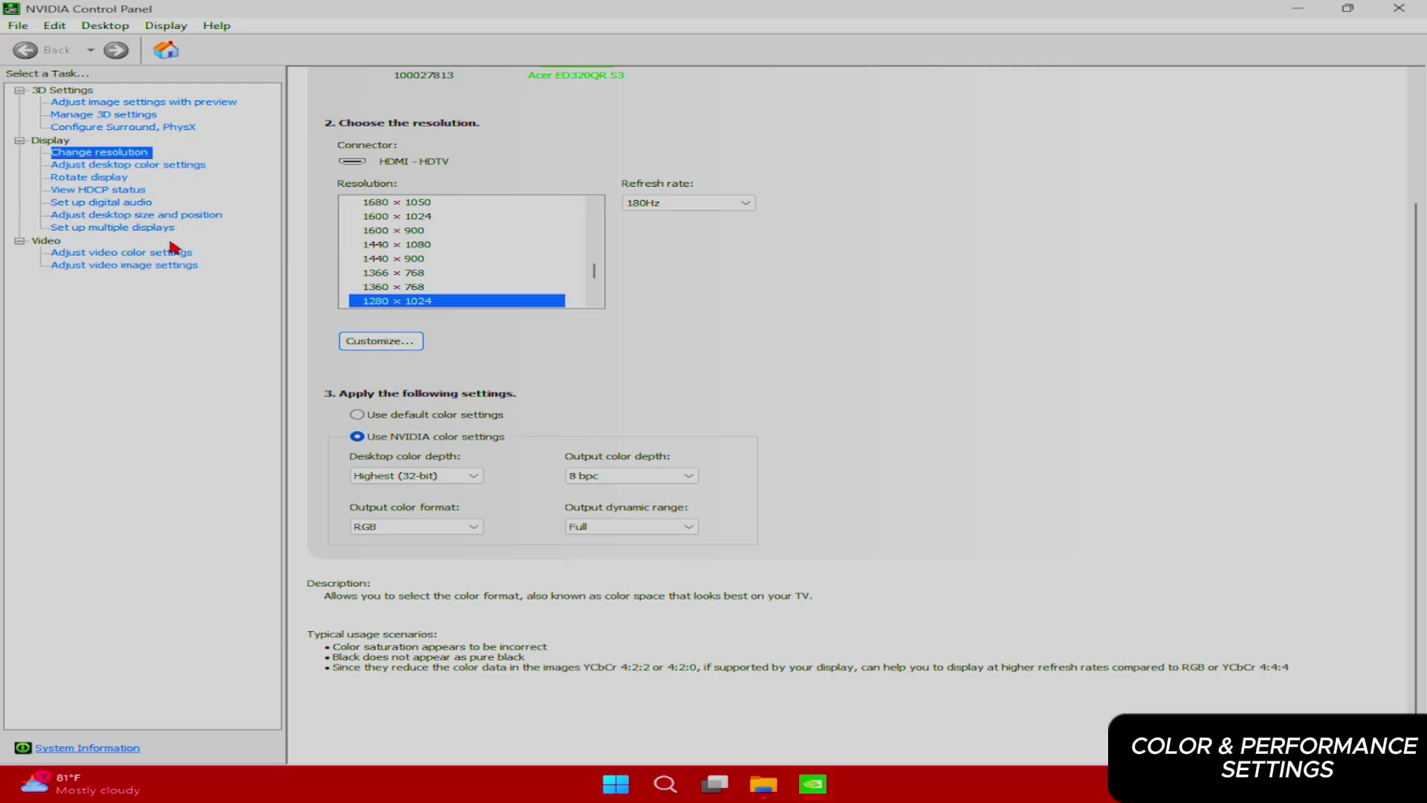
left_click(178, 217)
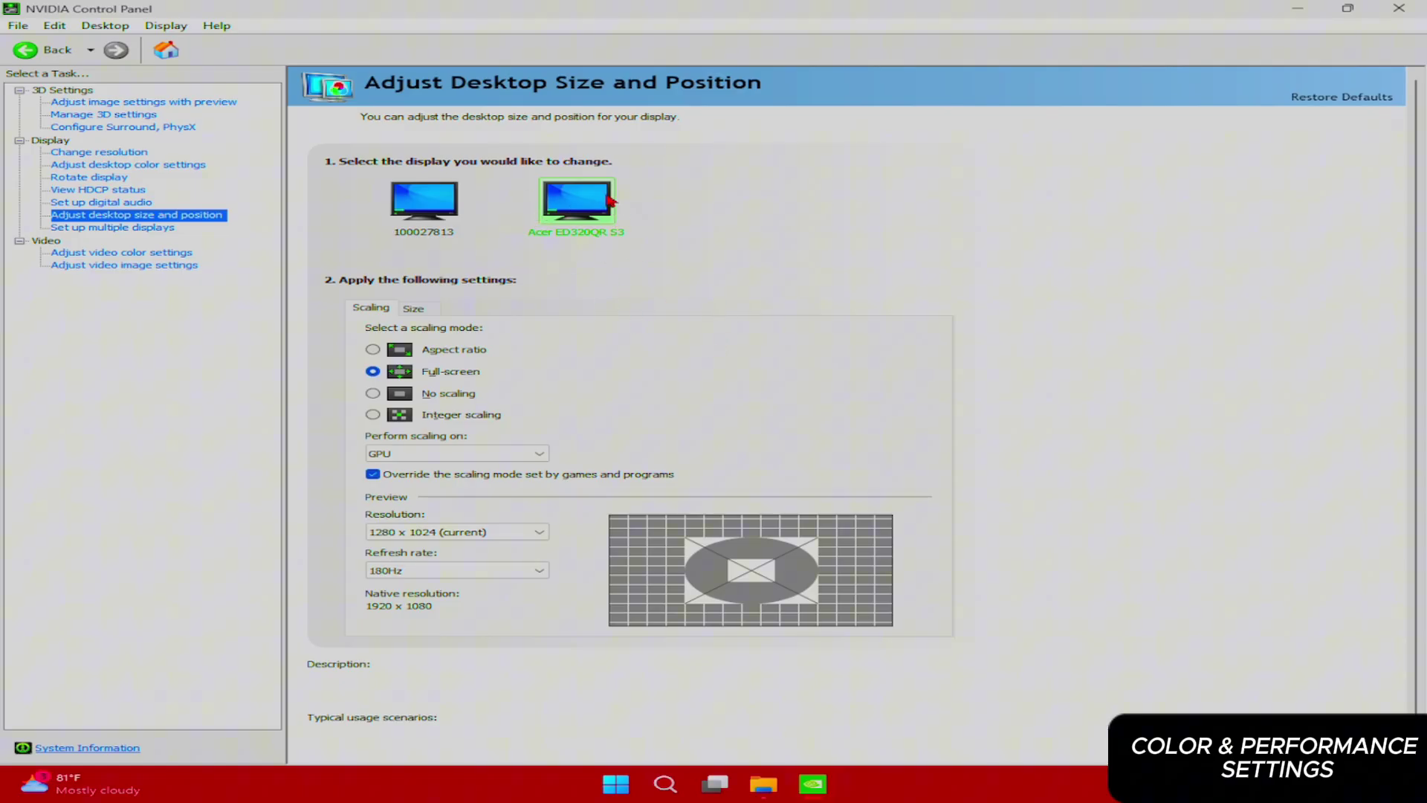
Keep full-screen scaling performed on the GPU for the Acer monitor
mouse_move(533, 373)
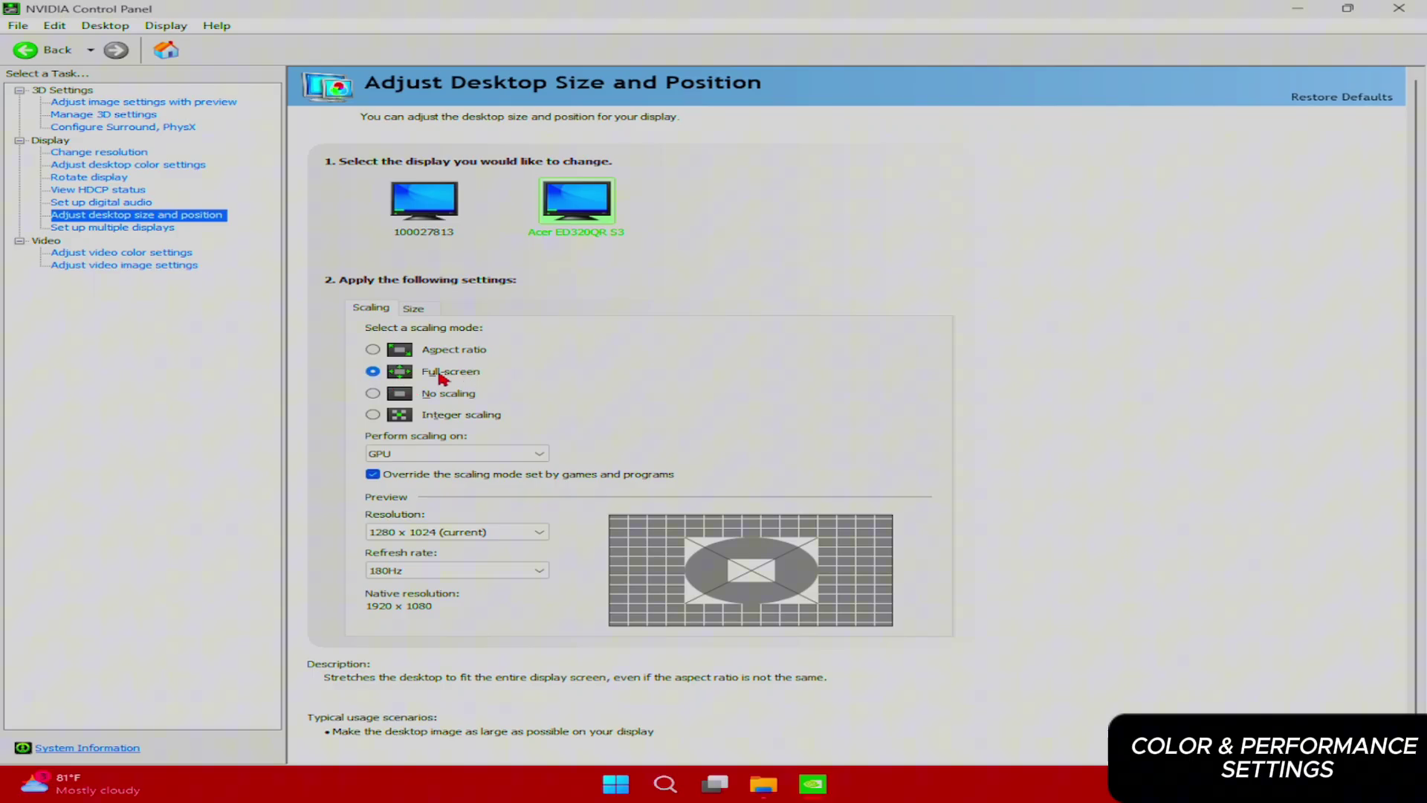
left_click(438, 455)
left_click(439, 453)
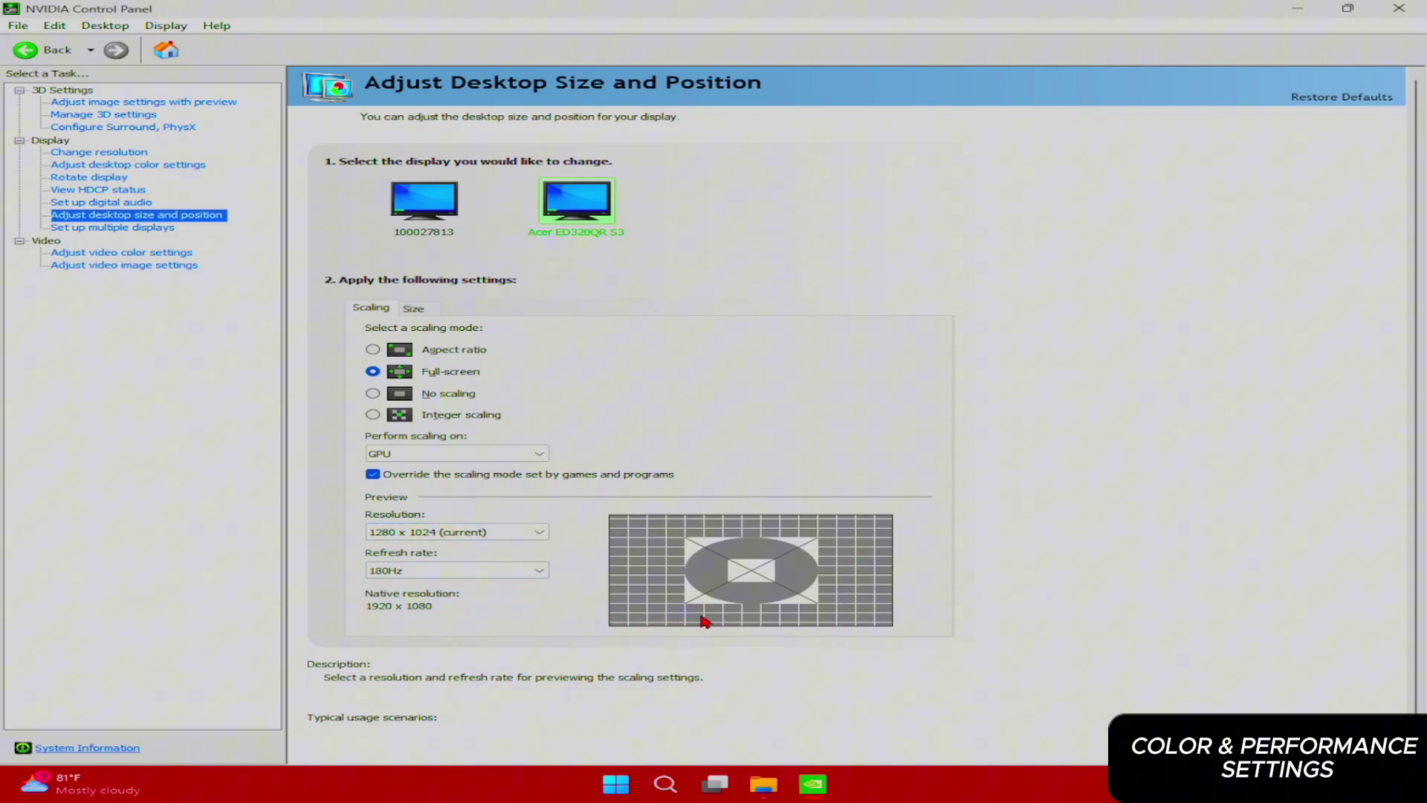
scroll(848, 631, "down", 1)
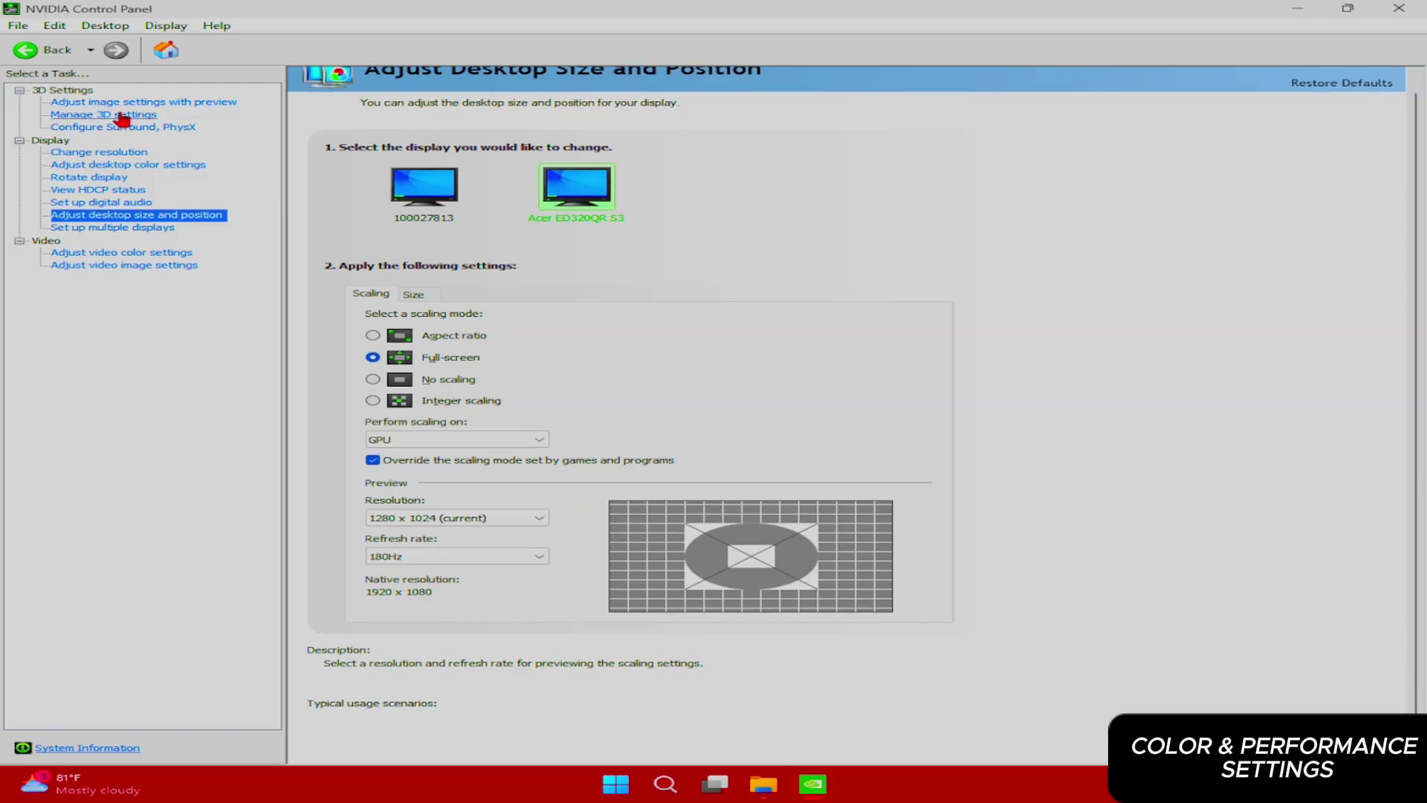
Inspect the Image Scaling setting for Call of Duty: Black Ops 6 under Program Settings
left_click(122, 117)
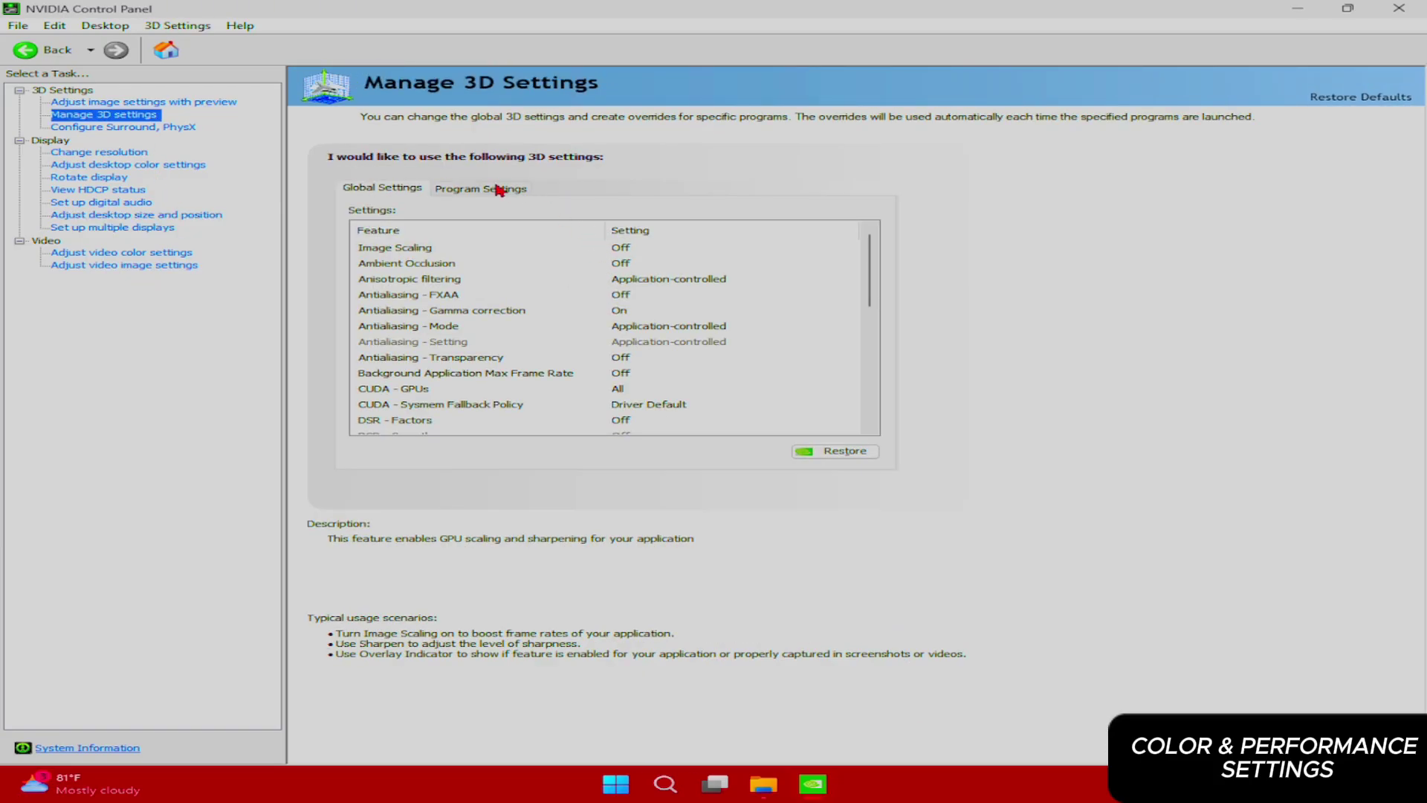
left_click(500, 190)
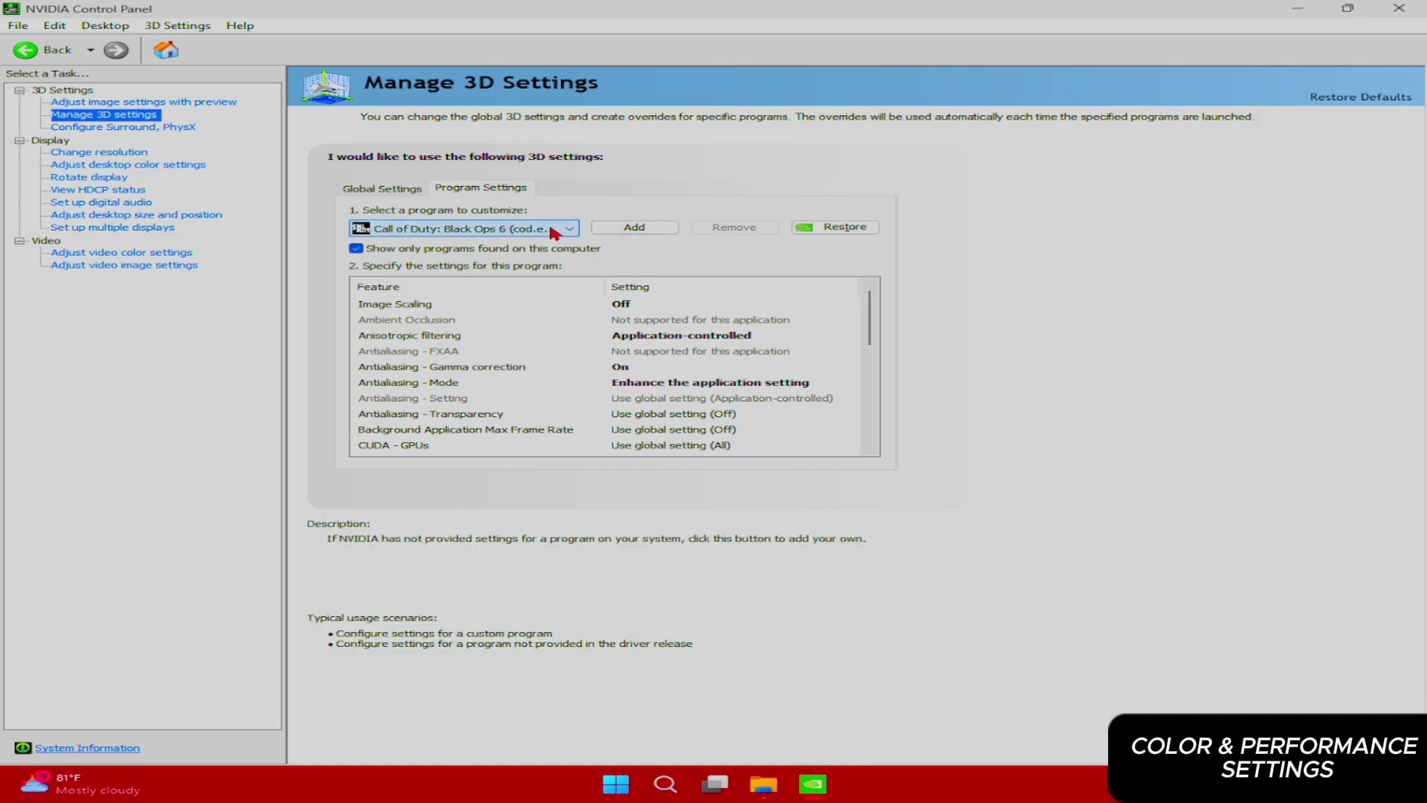
left_click(476, 306)
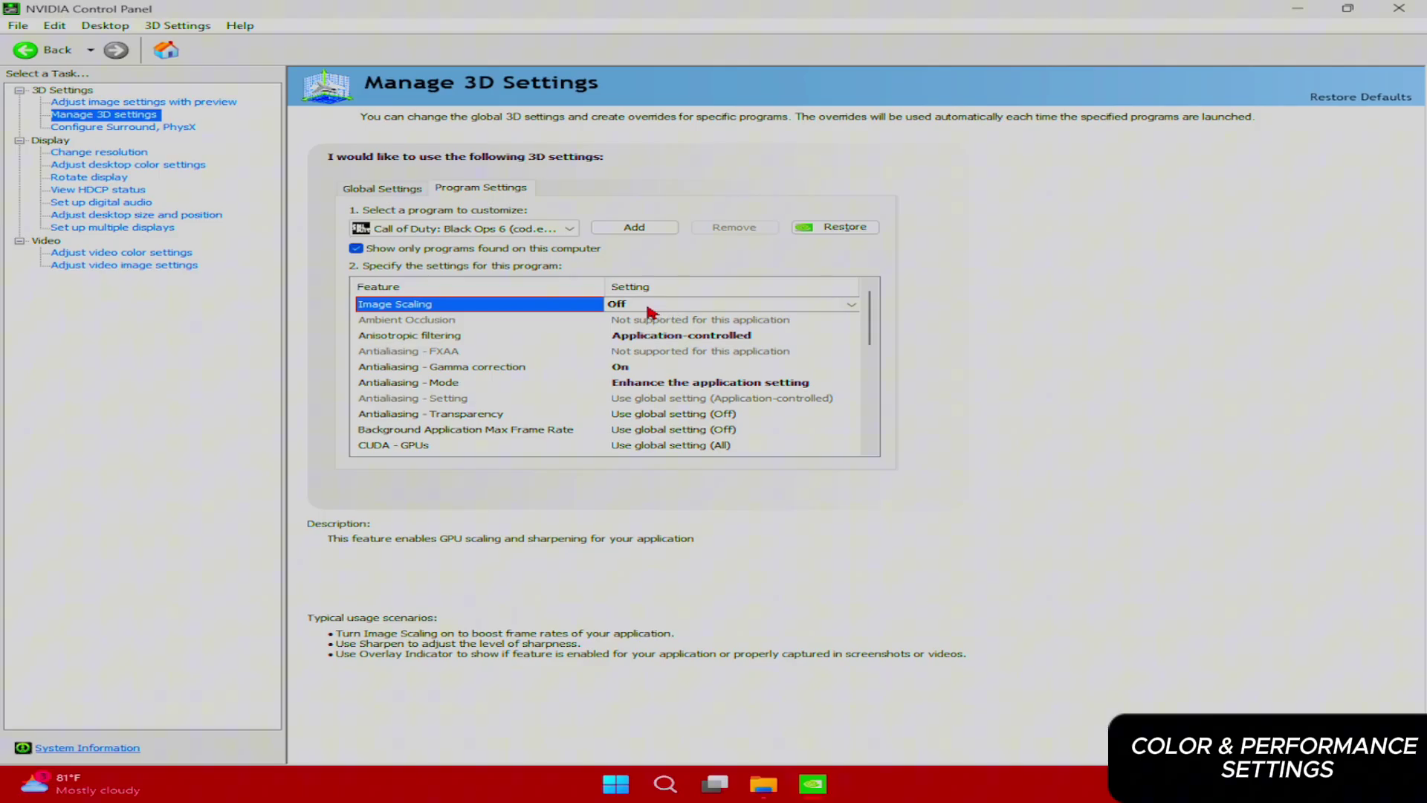
scroll(699, 327, "down", 10)
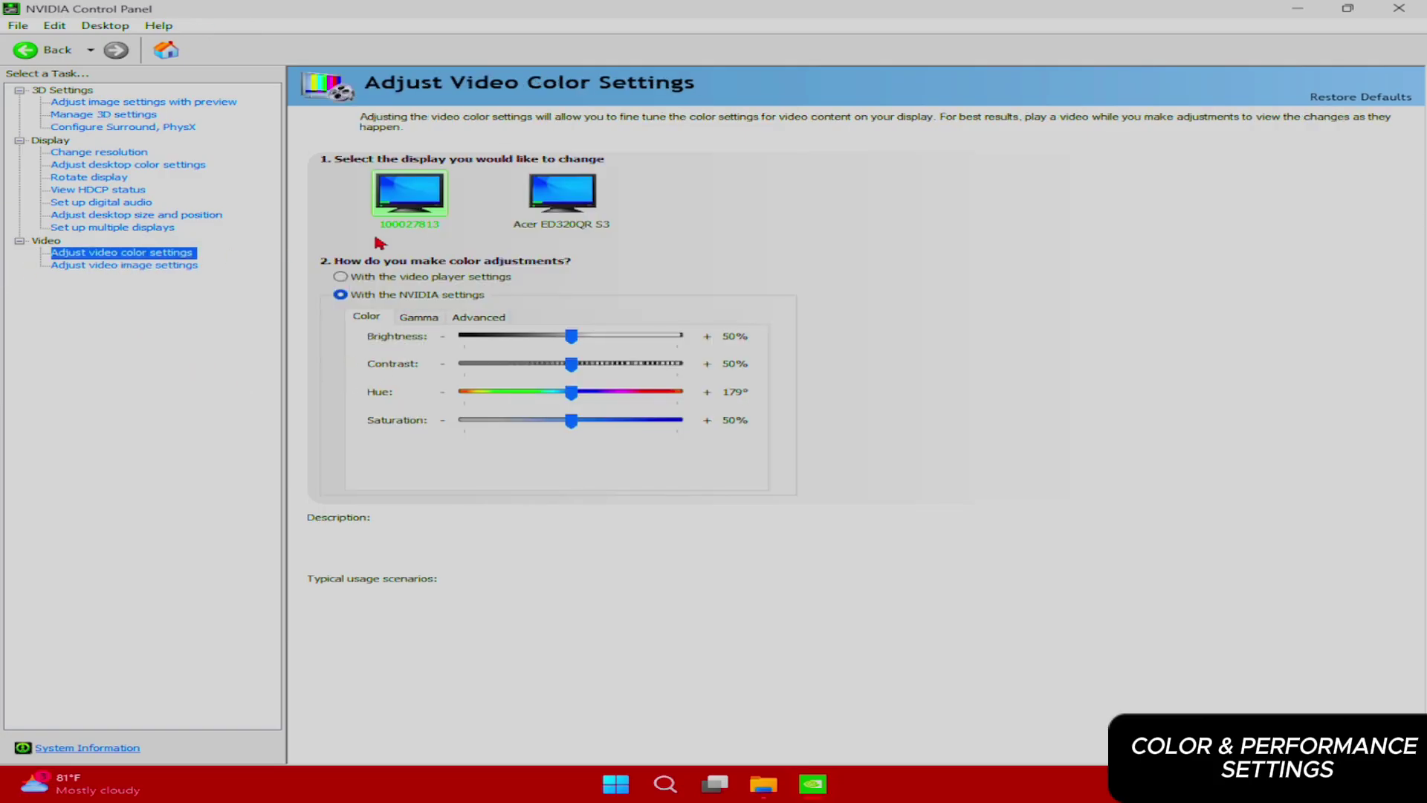
Review the Acer ED320QR S3 monitor's Advanced dynamic range choices in video colour settings
left_click(559, 207)
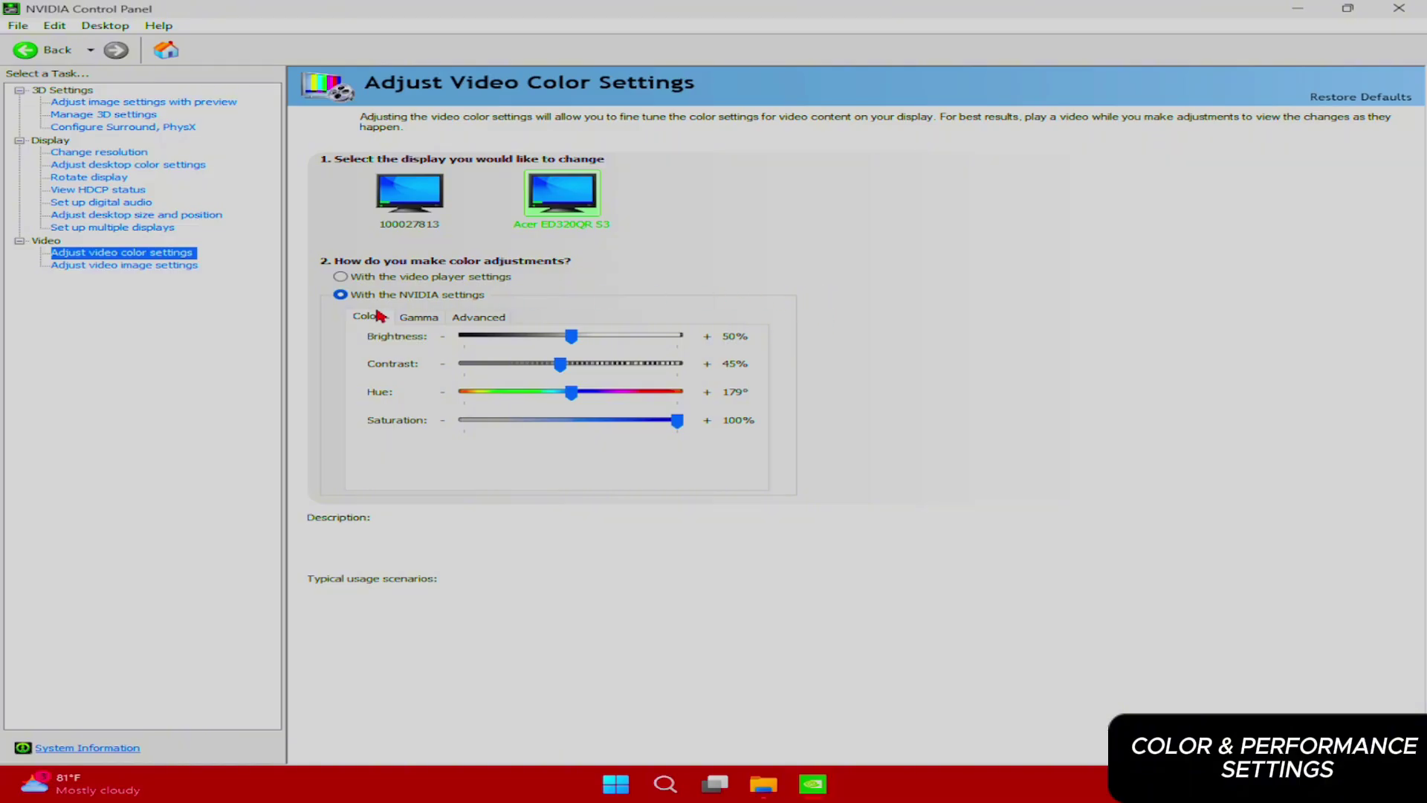
mouse_move(422, 306)
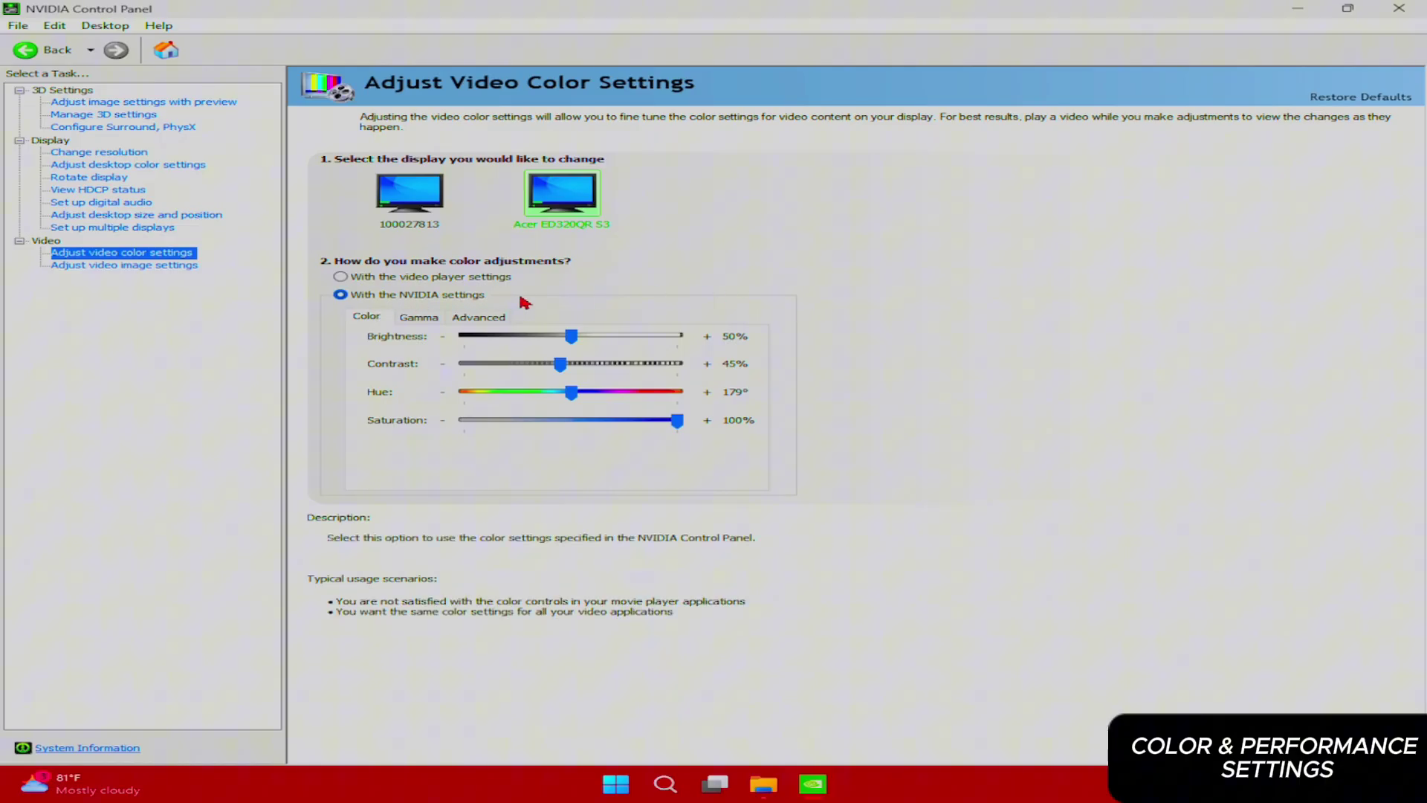
mouse_move(649, 432)
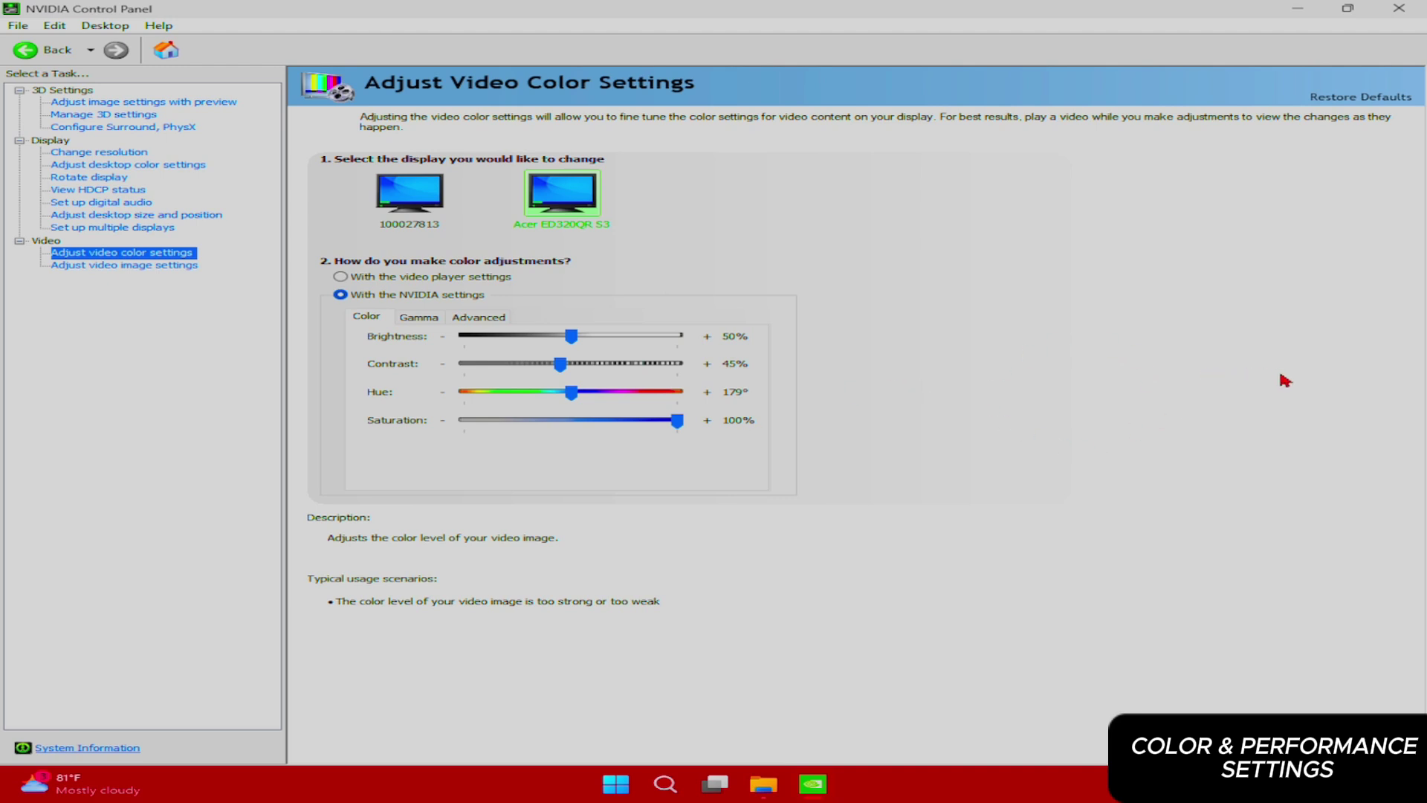
left_click(479, 317)
left_click(528, 345)
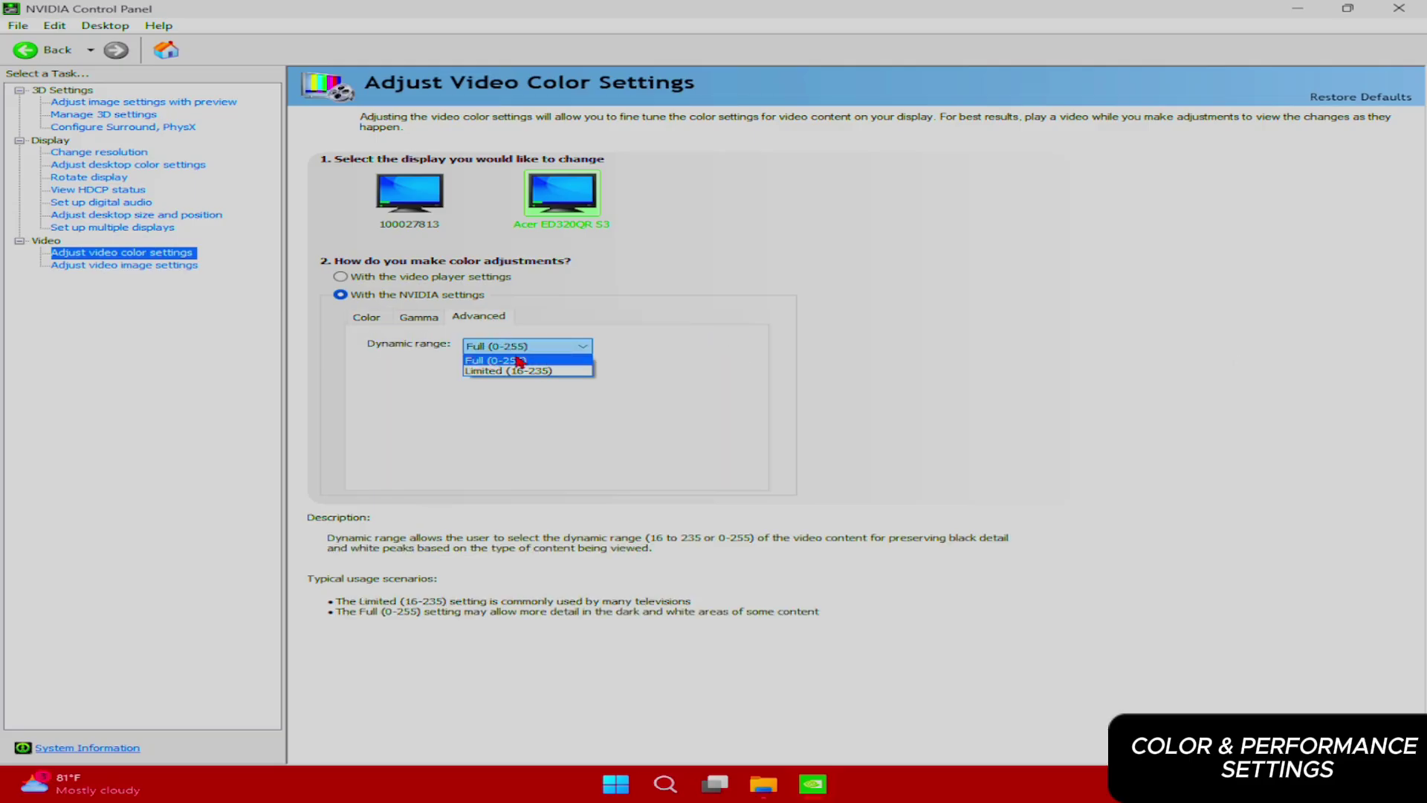
left_click(119, 165)
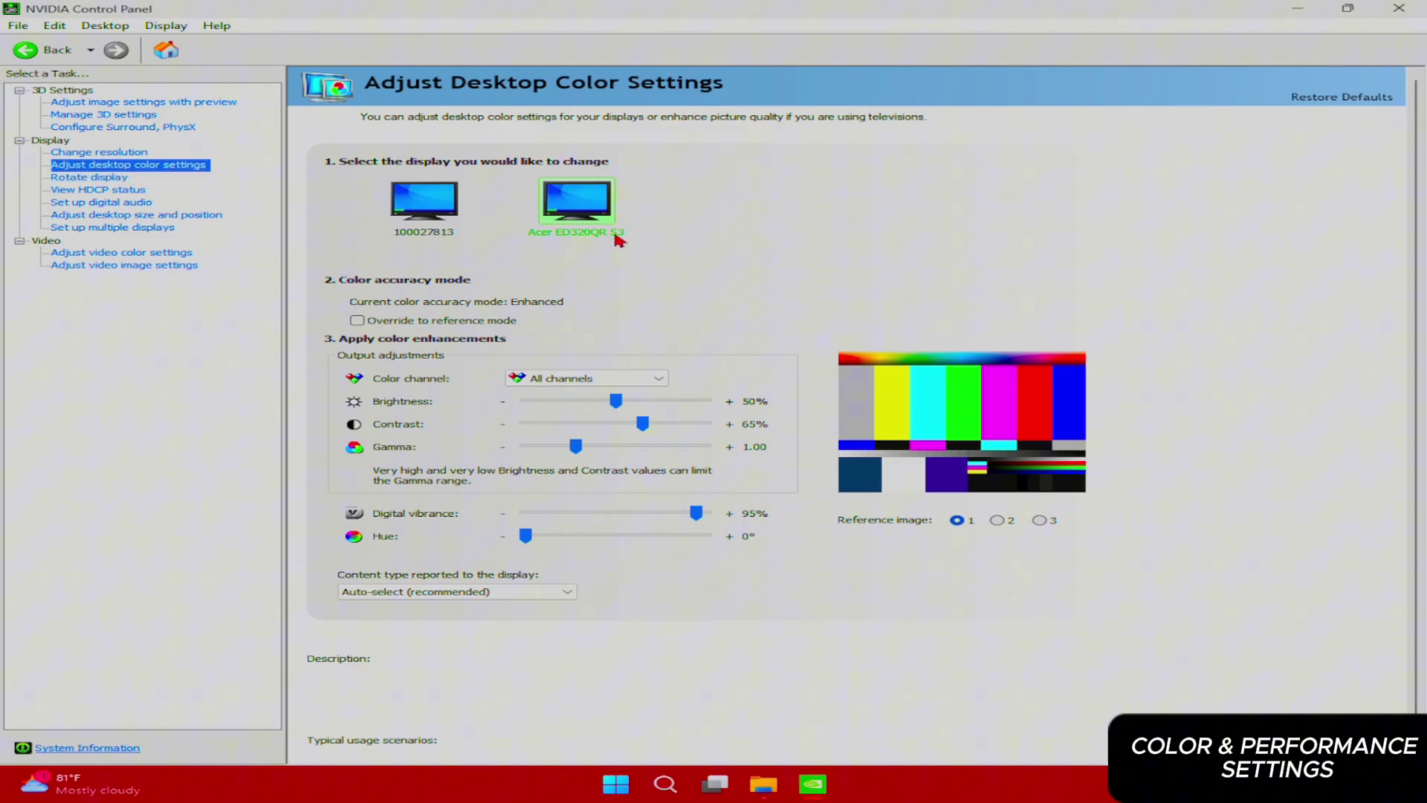
Compare reference images, settle on the faces image, and close NVIDIA Control Panel
left_click(1039, 520)
left_click(997, 520)
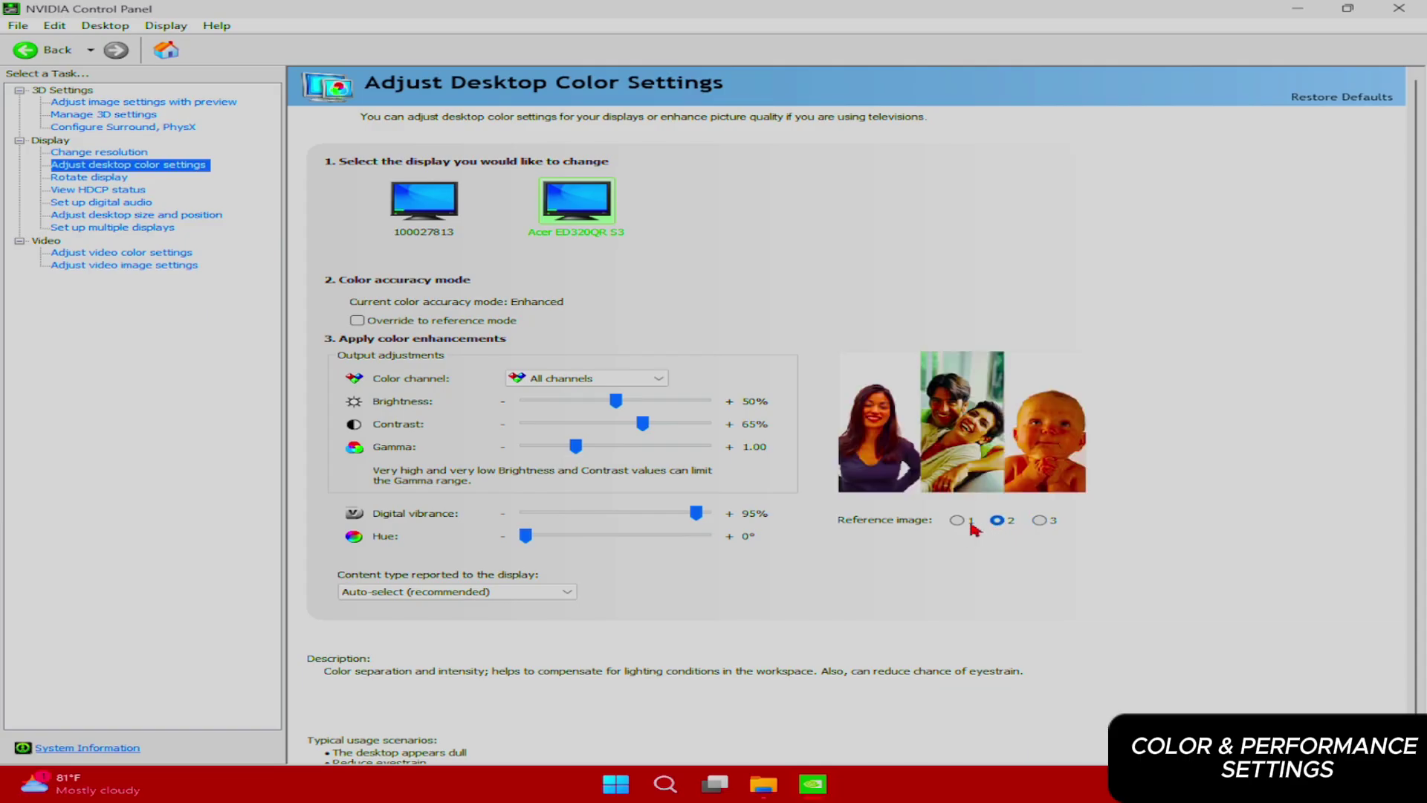
left_click(966, 523)
left_click(996, 521)
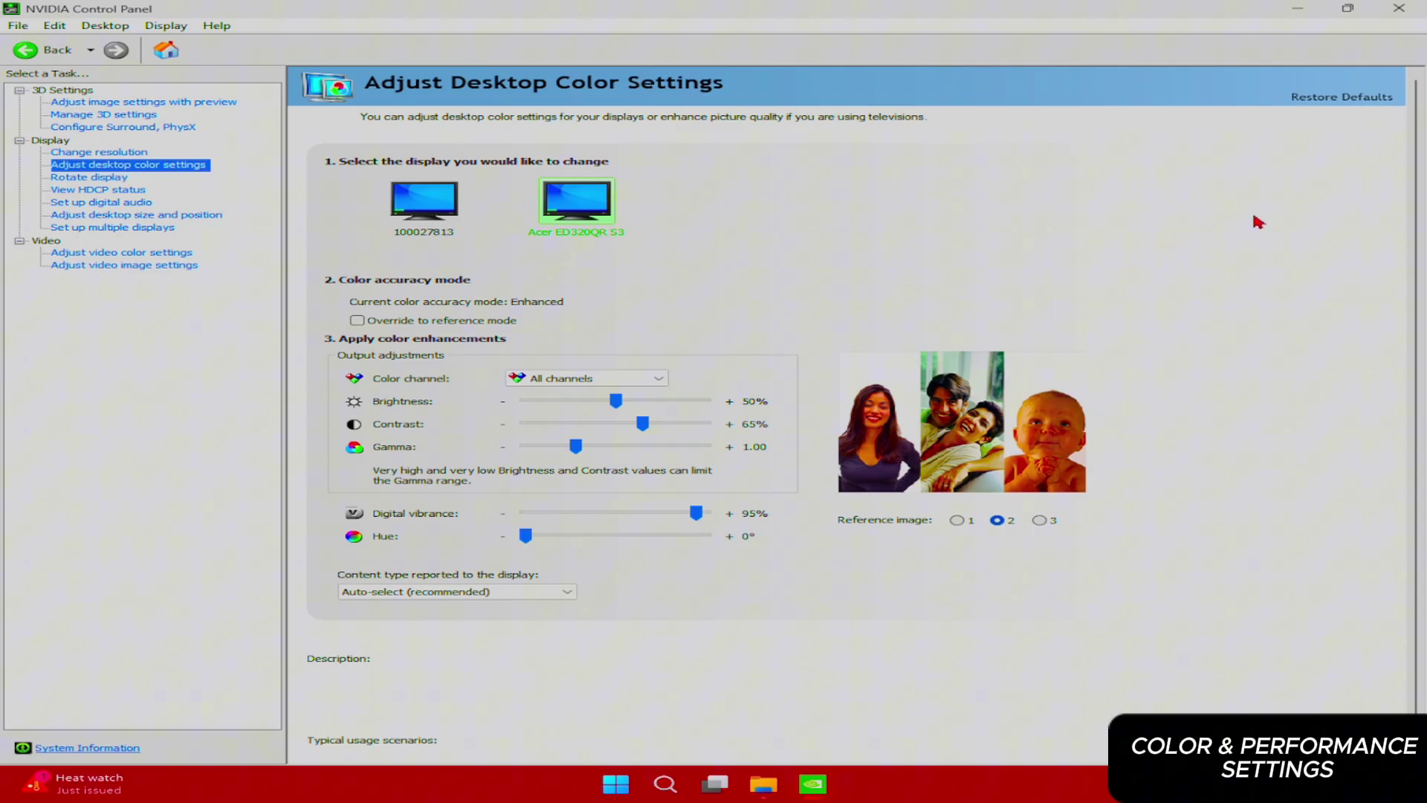
left_click(1394, 15)
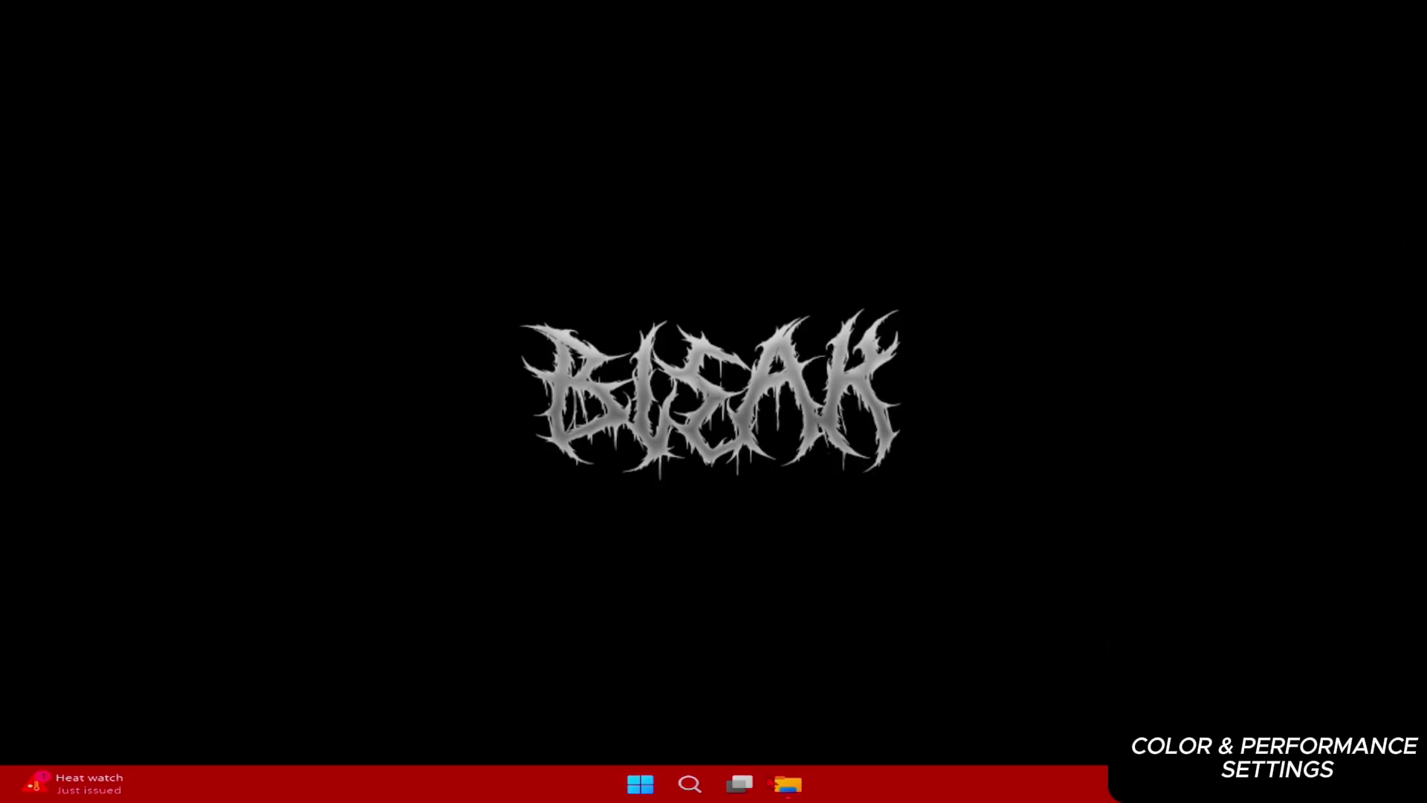
Browse to Steam's Call of Duty Black Ops players folder and open config_mp in Notepad
mouse_move(786, 788)
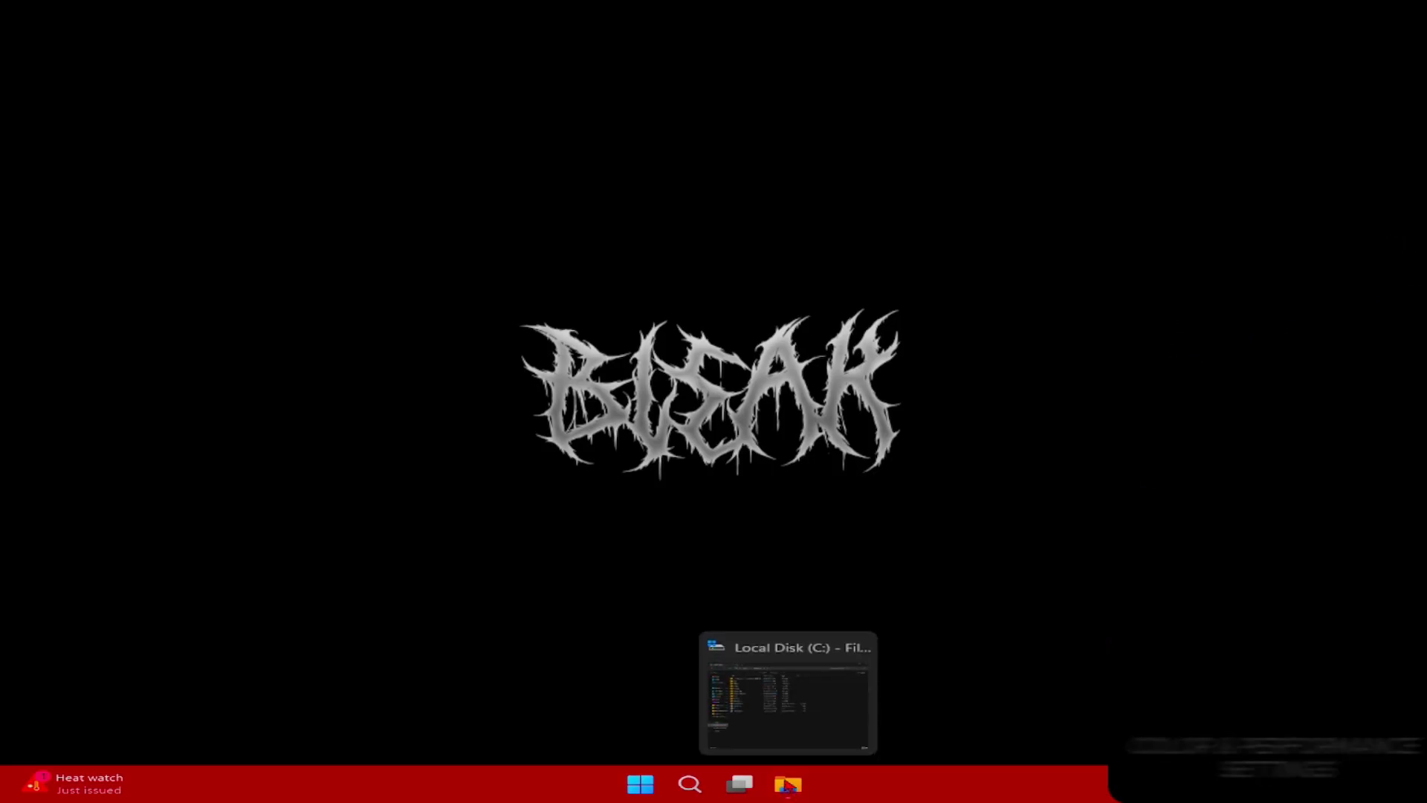
left_click(787, 788)
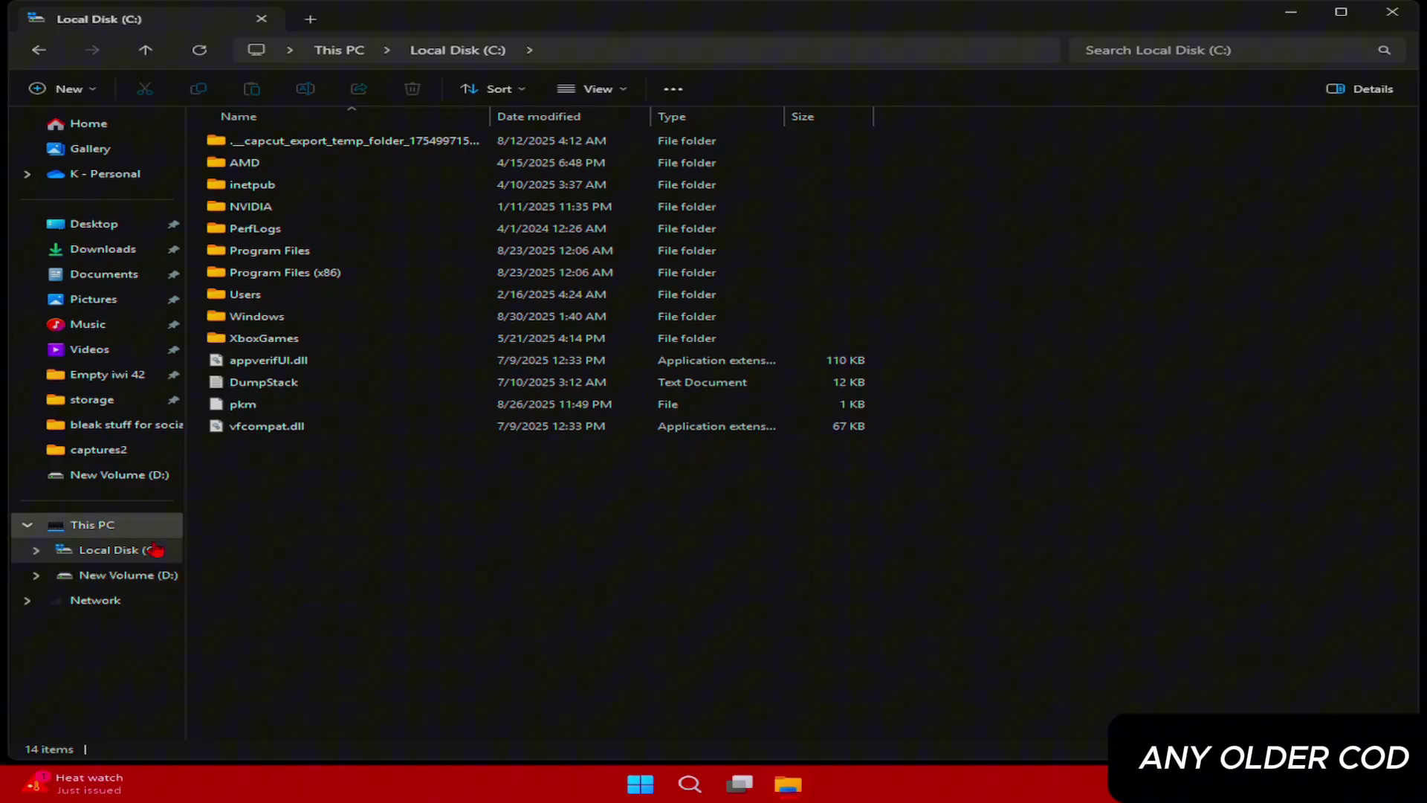
double_click(284, 272)
scroll(369, 408, "down", 1)
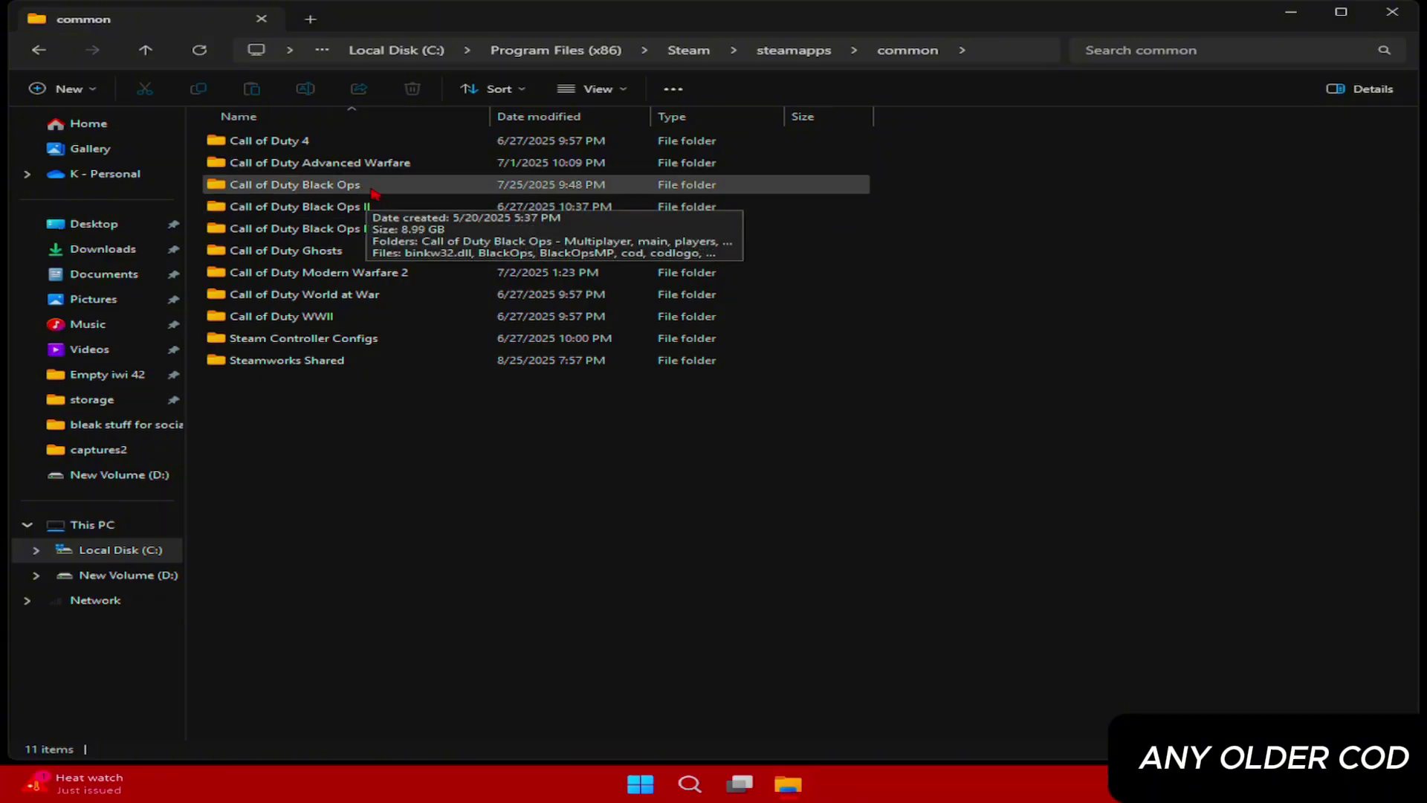
double_click(374, 192)
double_click(318, 191)
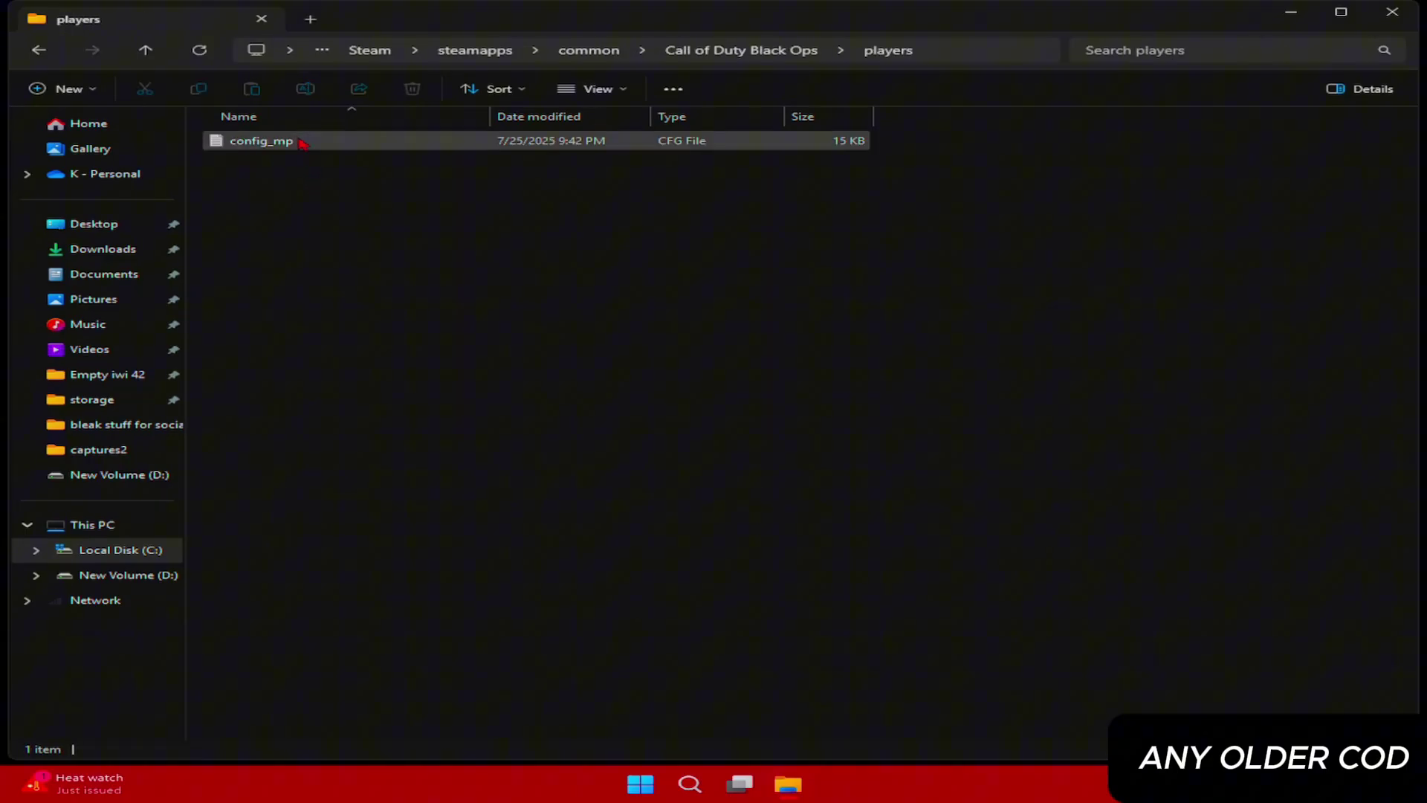
double_click(318, 149)
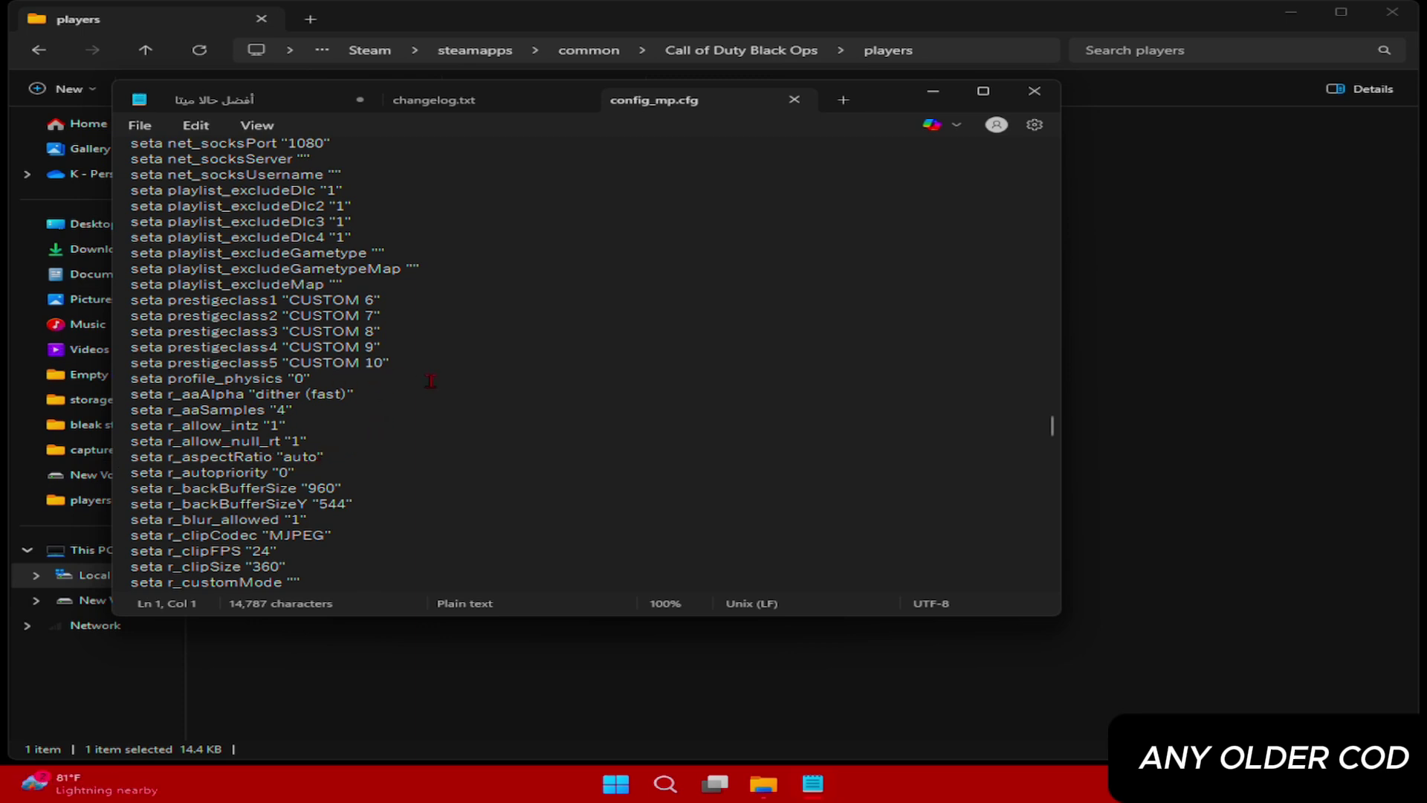
Change the r_aspectRatio value from auto to 5:4
left_click(316, 457)
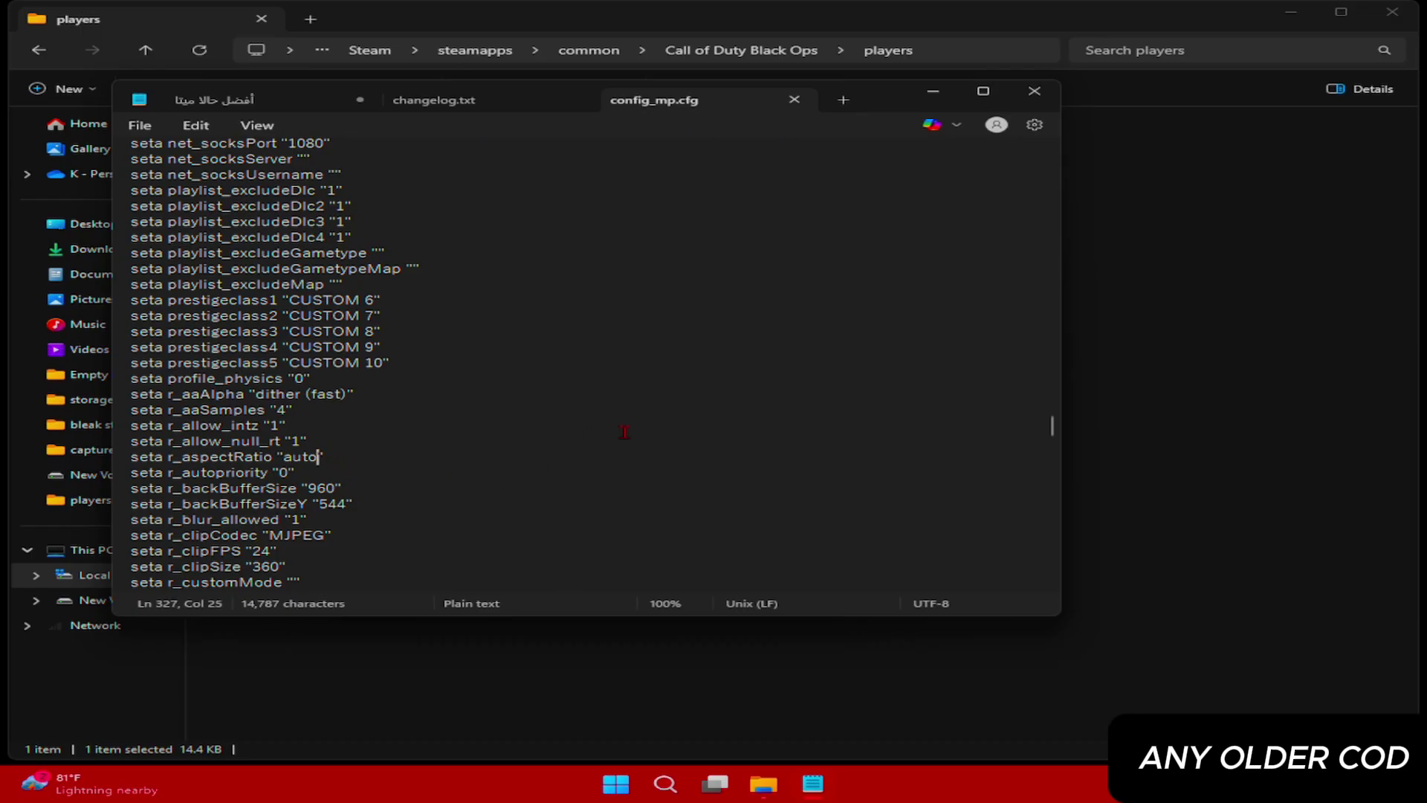
key("BackSpace")
key("BackSpace")
key("BackSpace")
key("BackSpace")
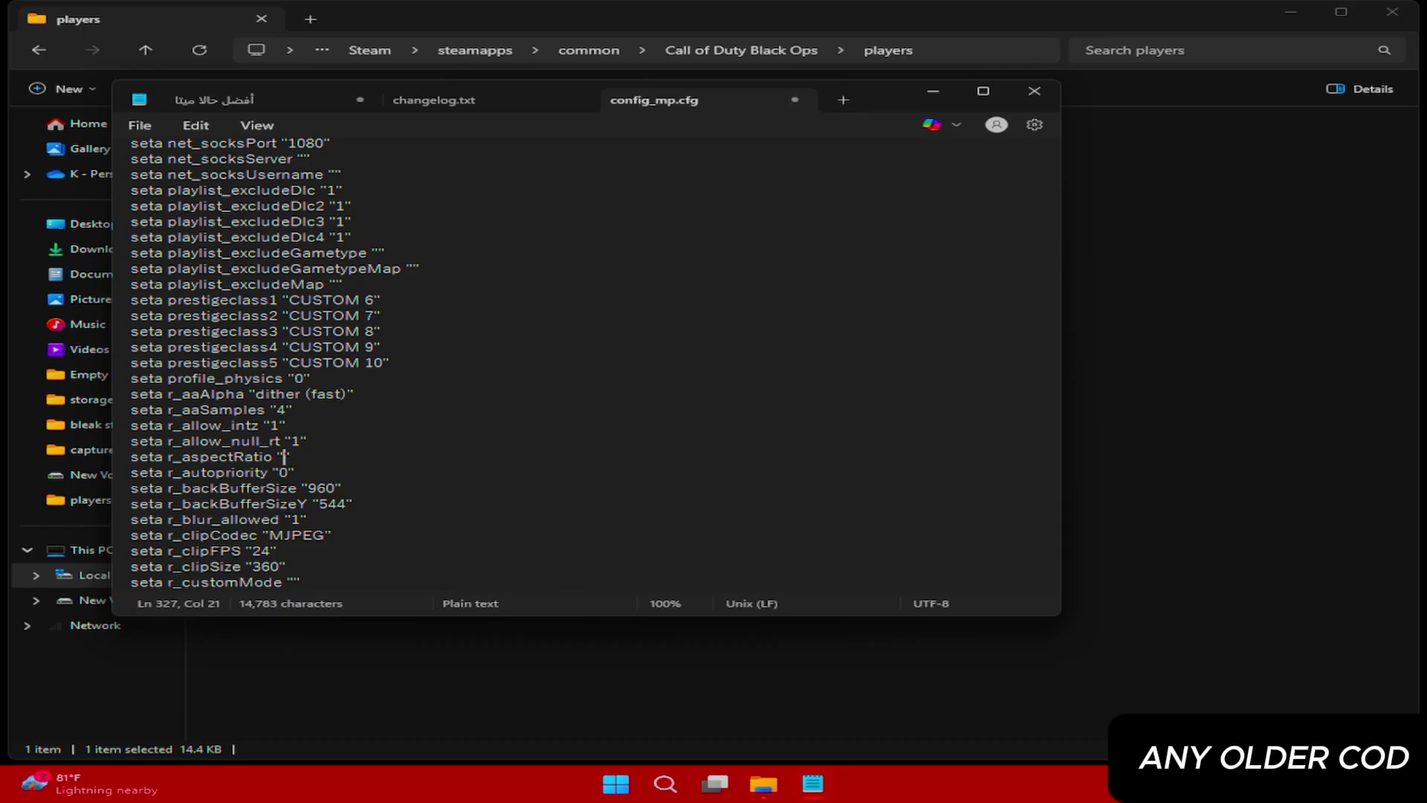
type("5:4")
scroll(400, 464, "down", 15)
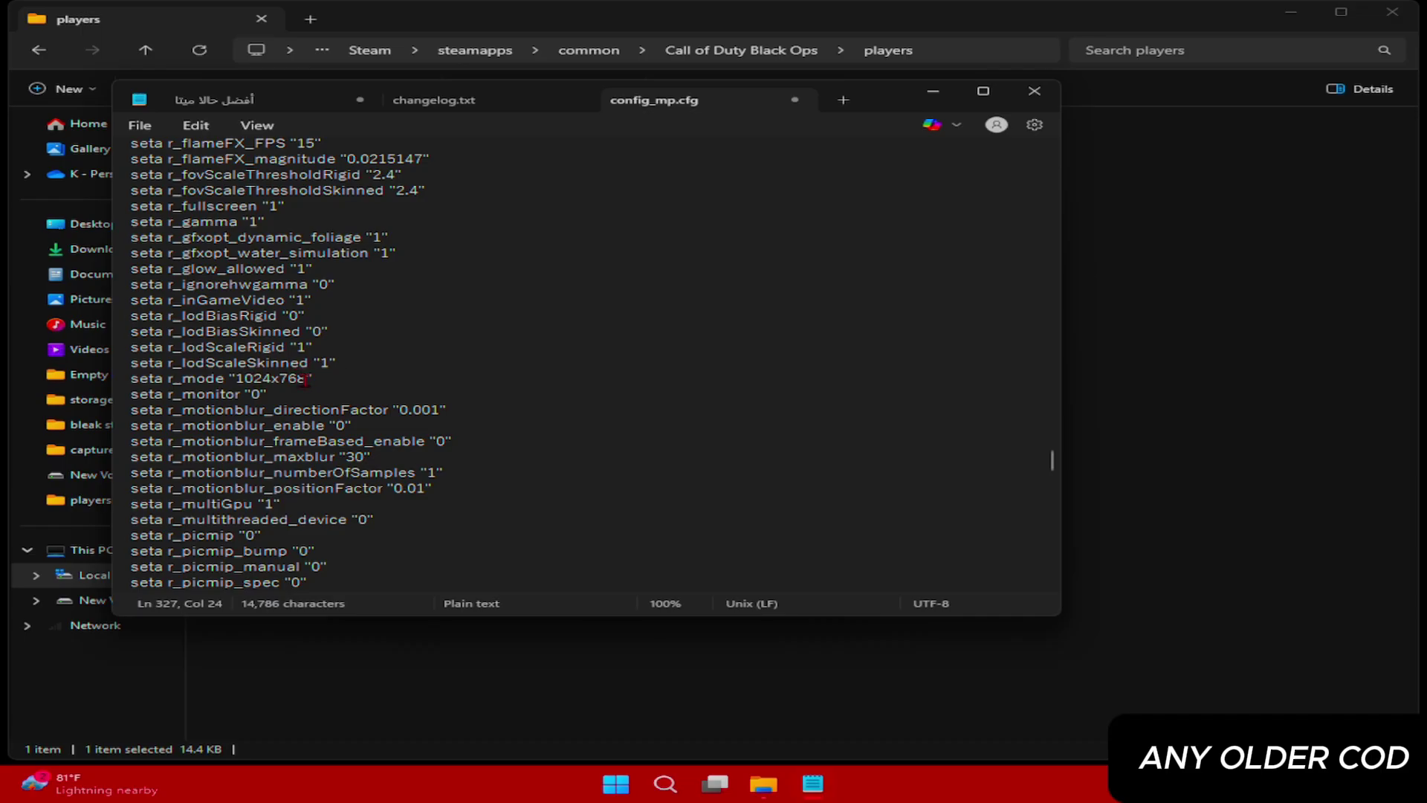
Replace r_mode's 1024x768 with 1280x1024 and highlight the updated line
left_click_drag(305, 380, 236, 380)
type("1280")
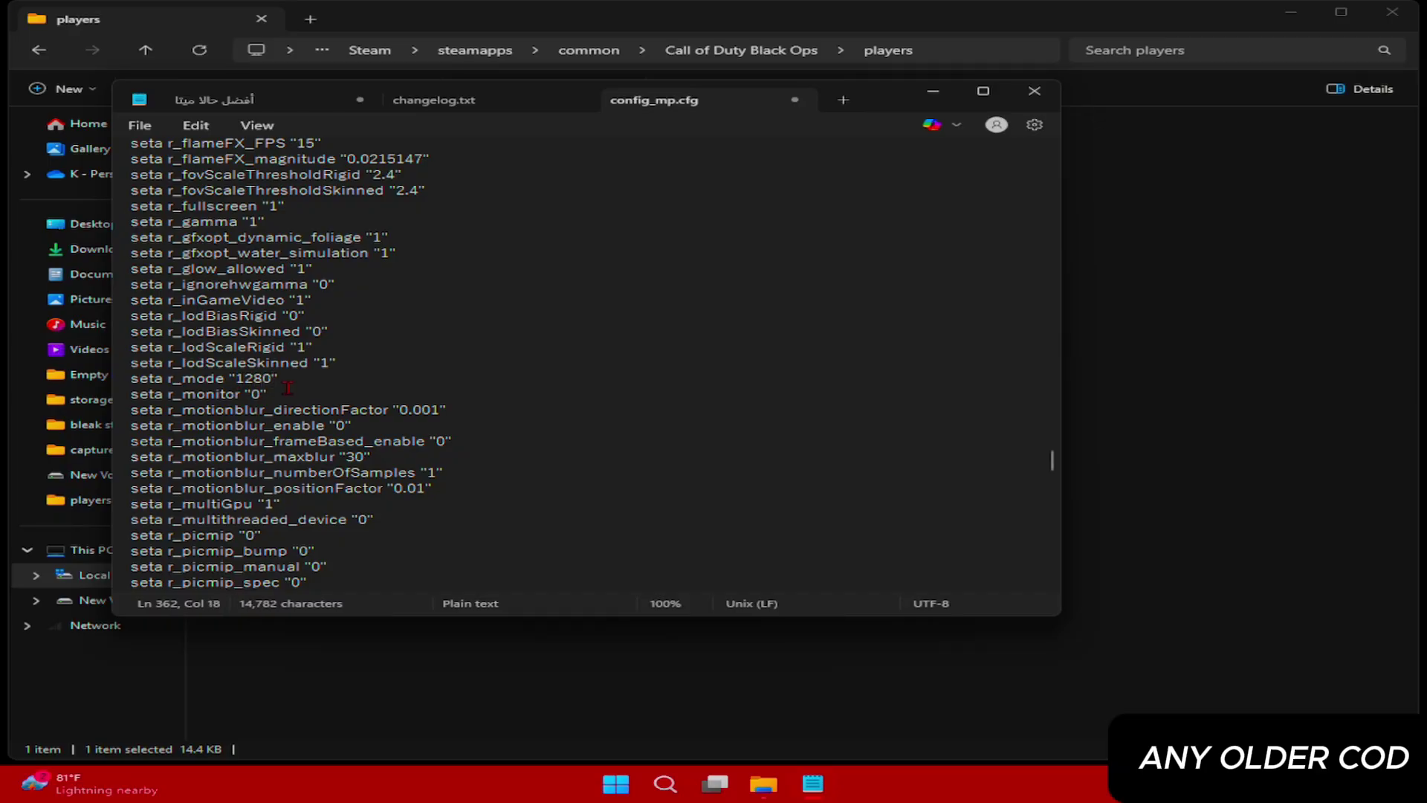
type("x1024")
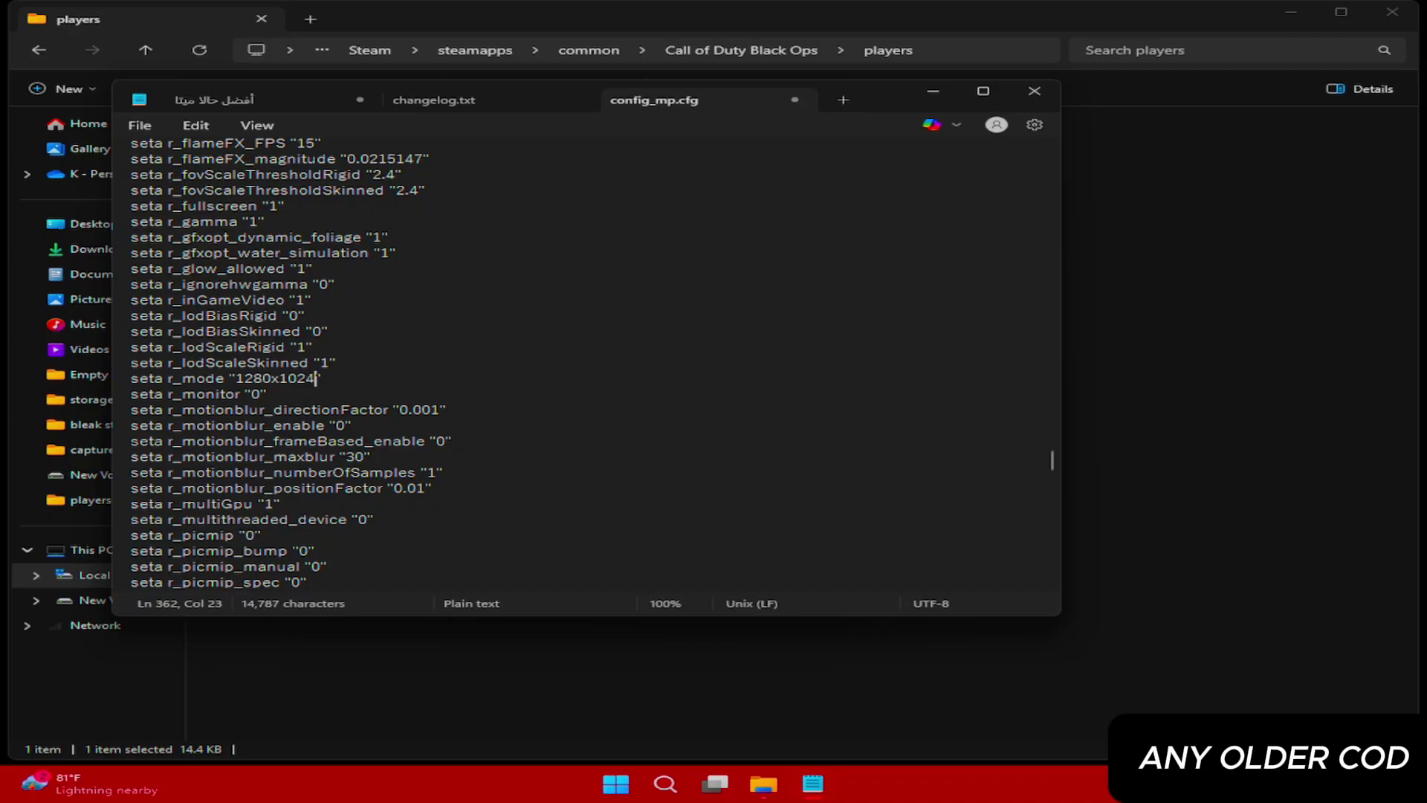
key("Home")
key("shift+End")
scroll(363, 354, "up", 7)
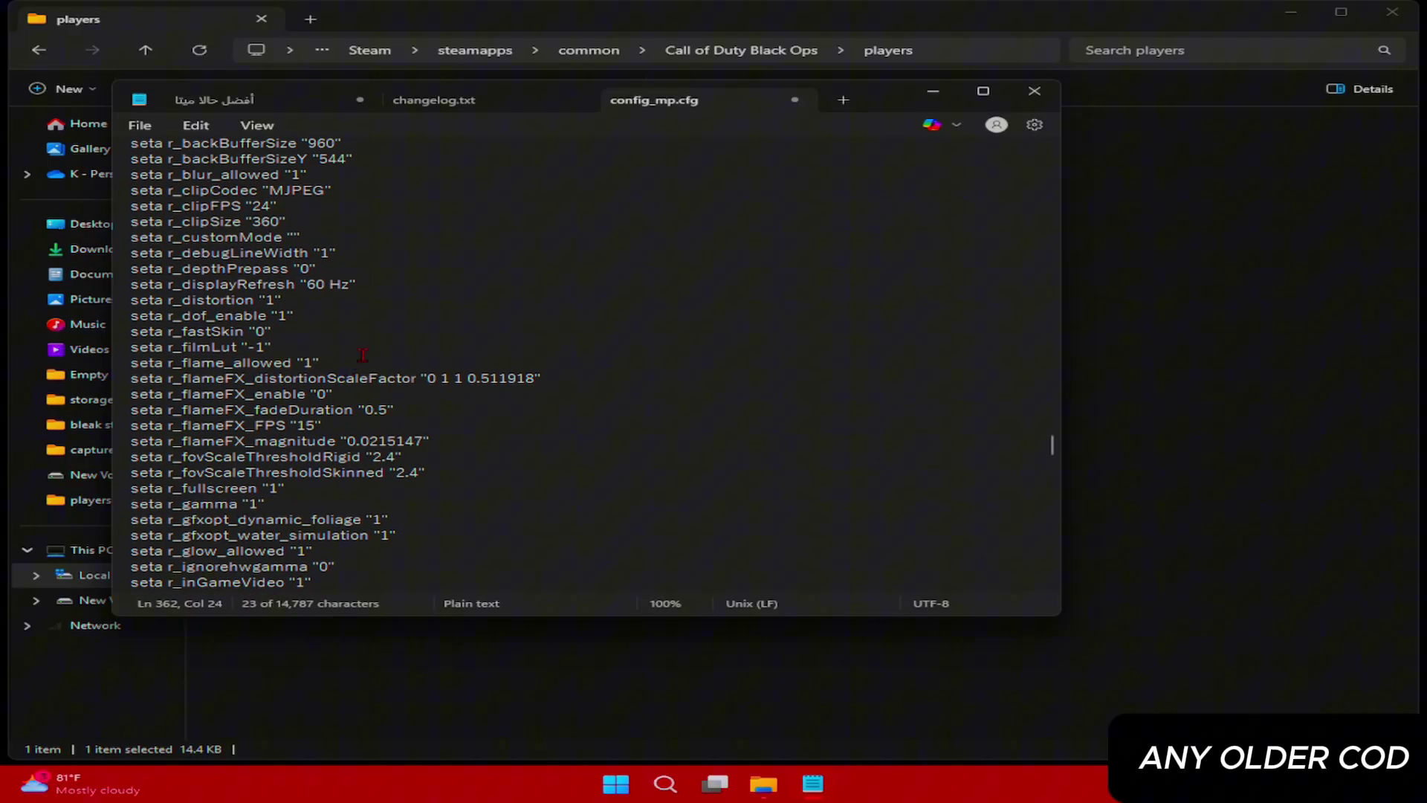
Review the edited r_aspectRatio line and scroll through the rest of config_mp.cfg
scroll(363, 354, "up", 2)
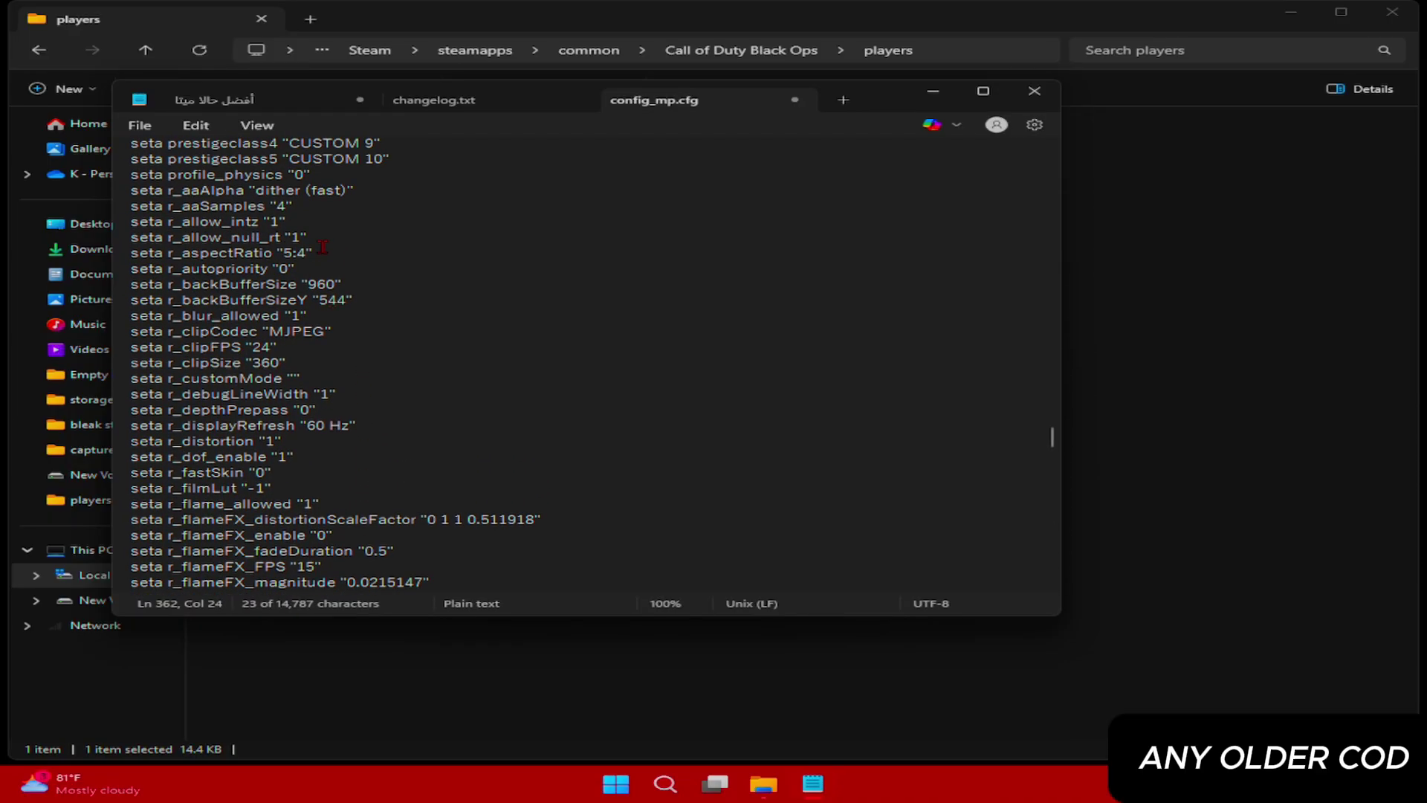
left_click_drag(316, 251, 124, 255)
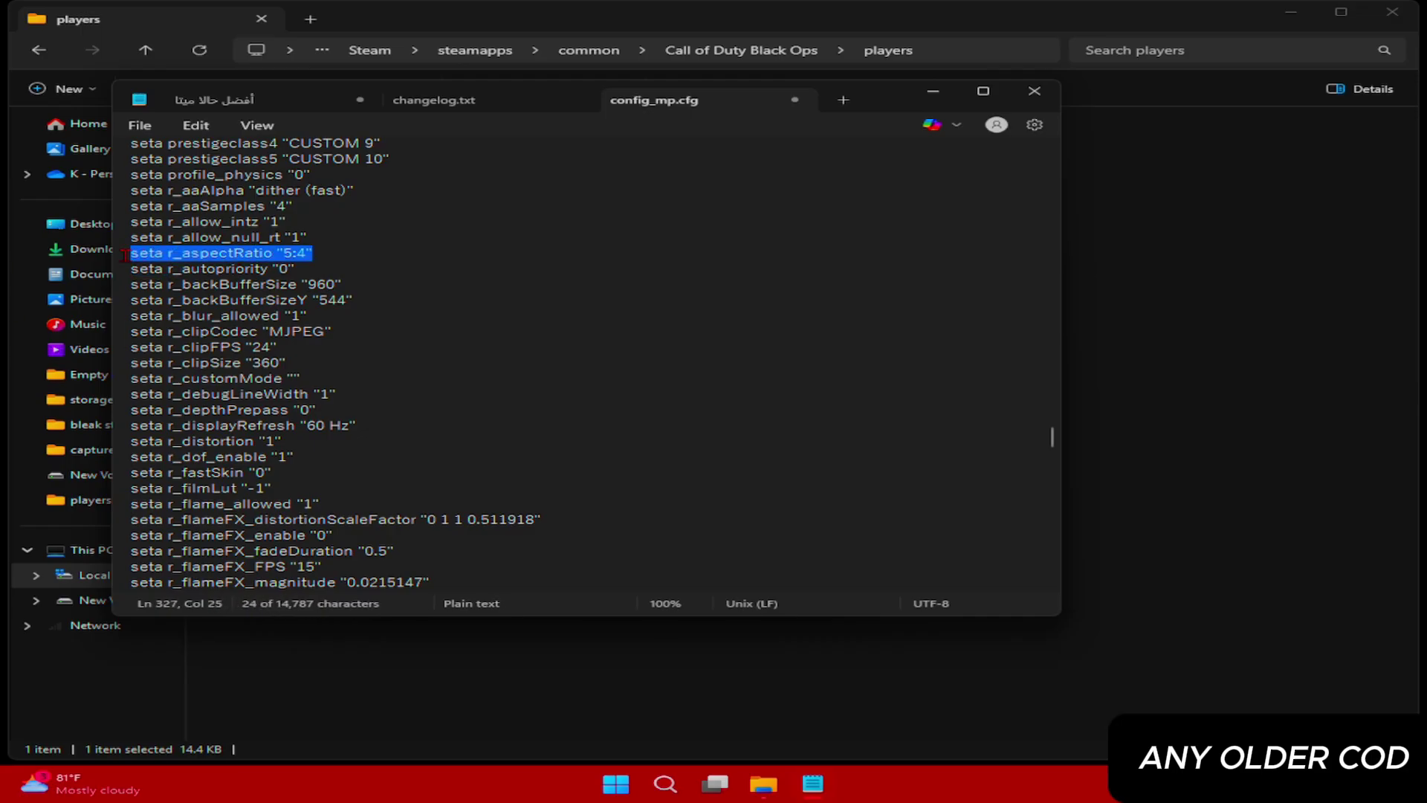
left_click(341, 259)
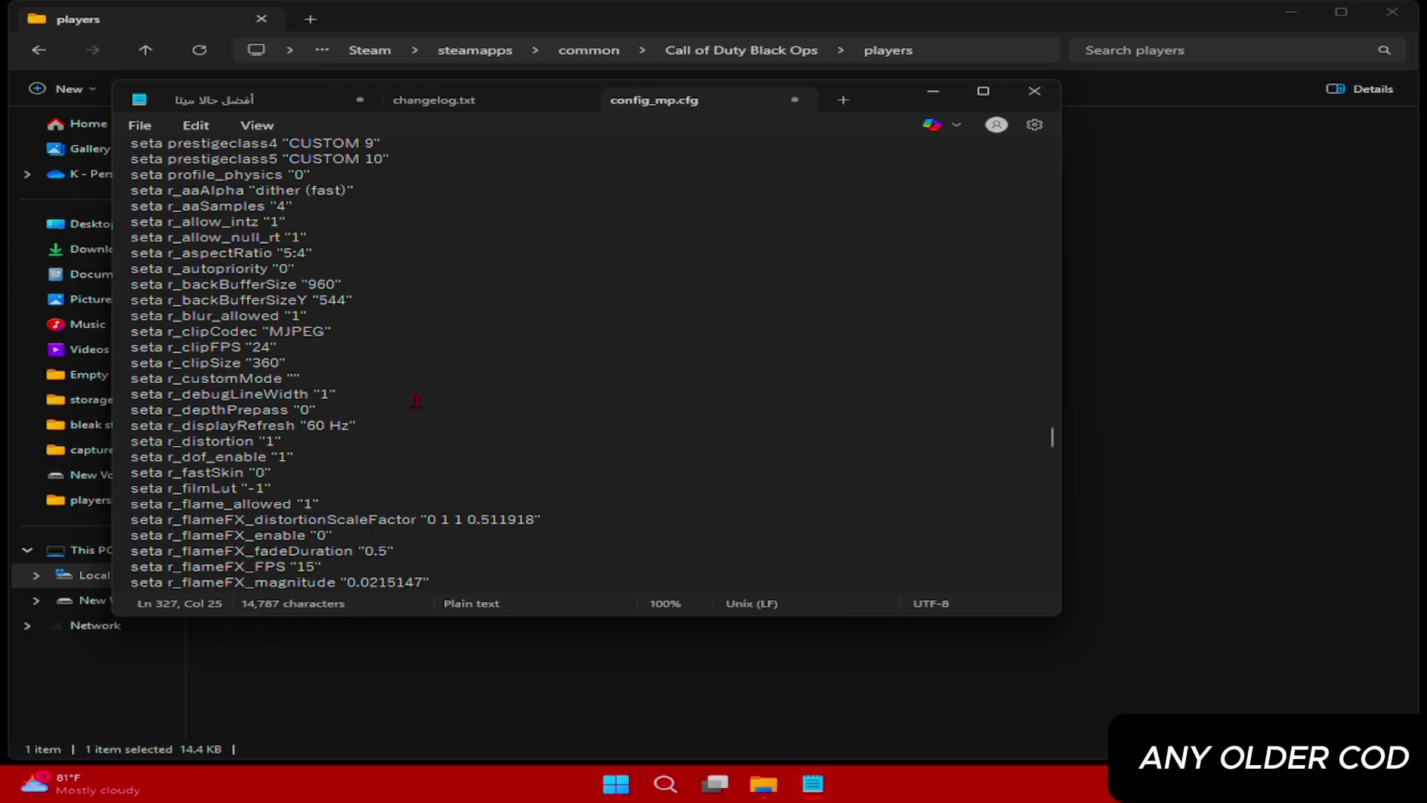
scroll(482, 382, "down", 1)
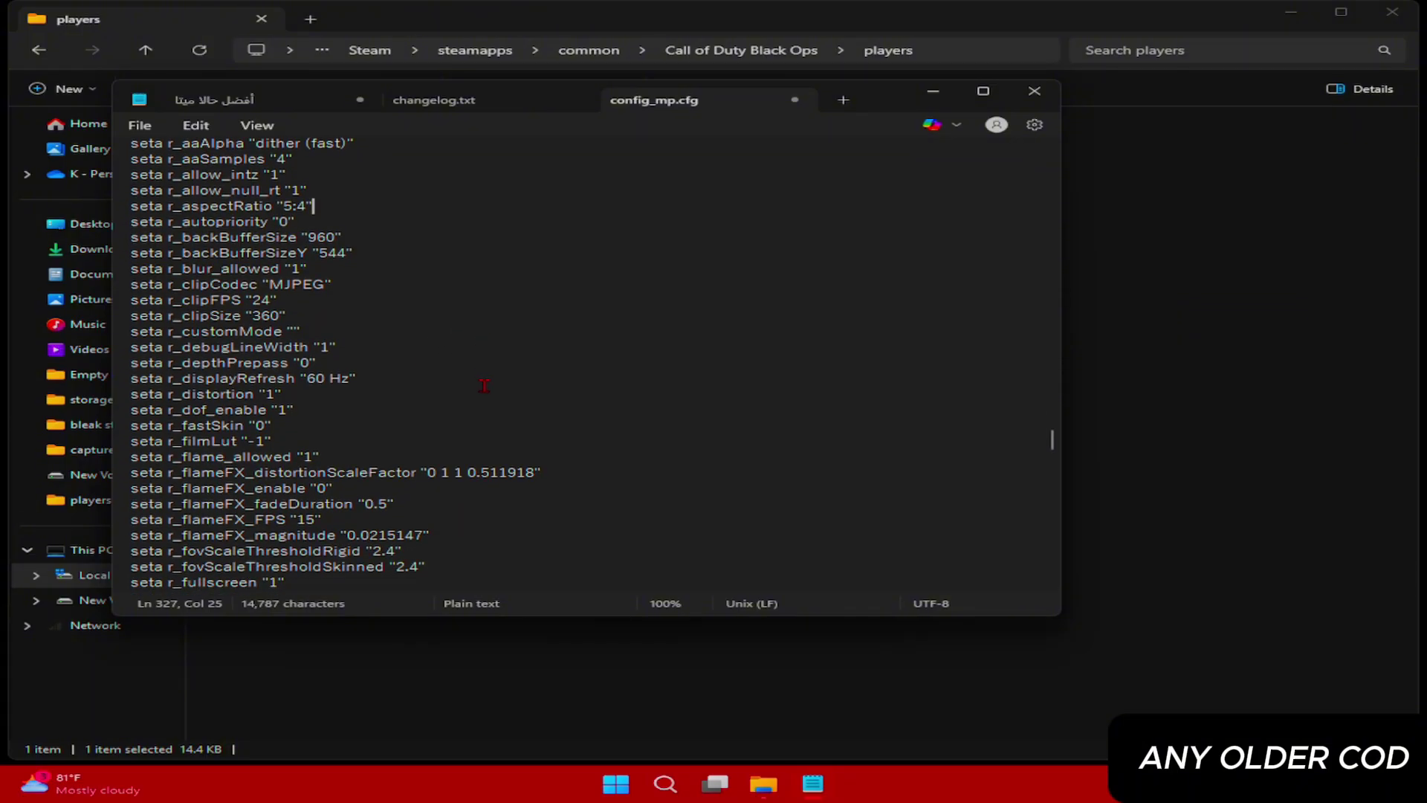
scroll(498, 392, "down", 5)
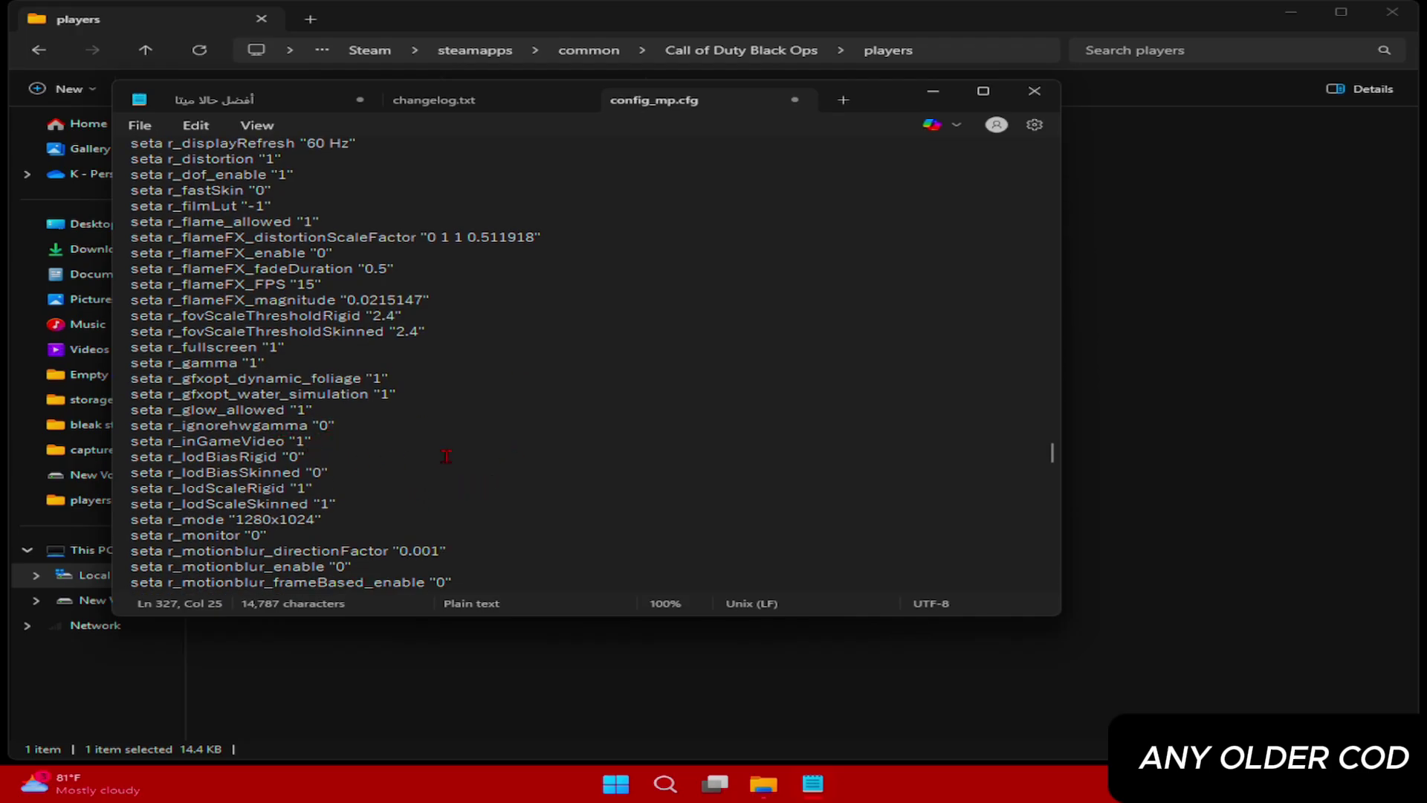
scroll(446, 456, "down", 2)
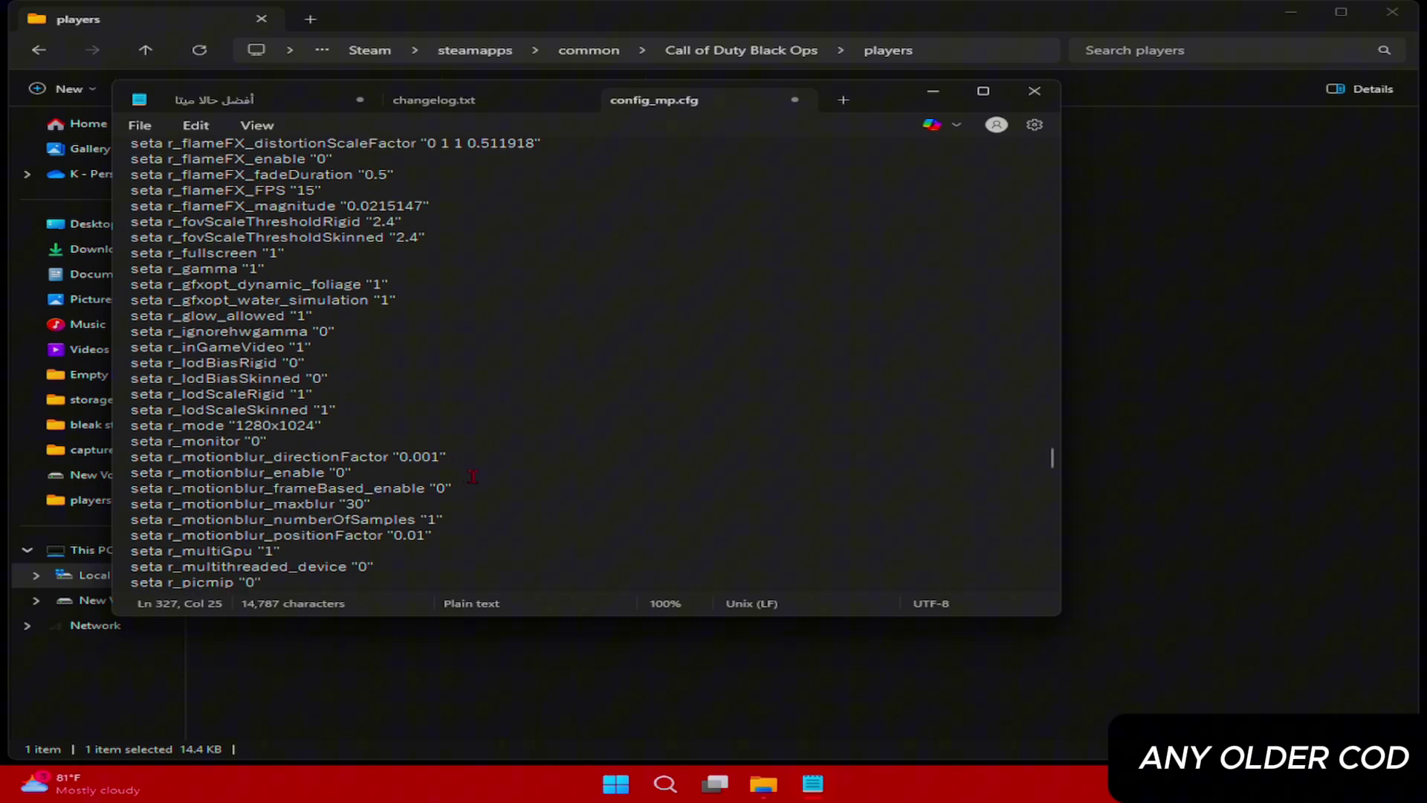
scroll(473, 477, "down", 2)
scroll(483, 487, "down", 3)
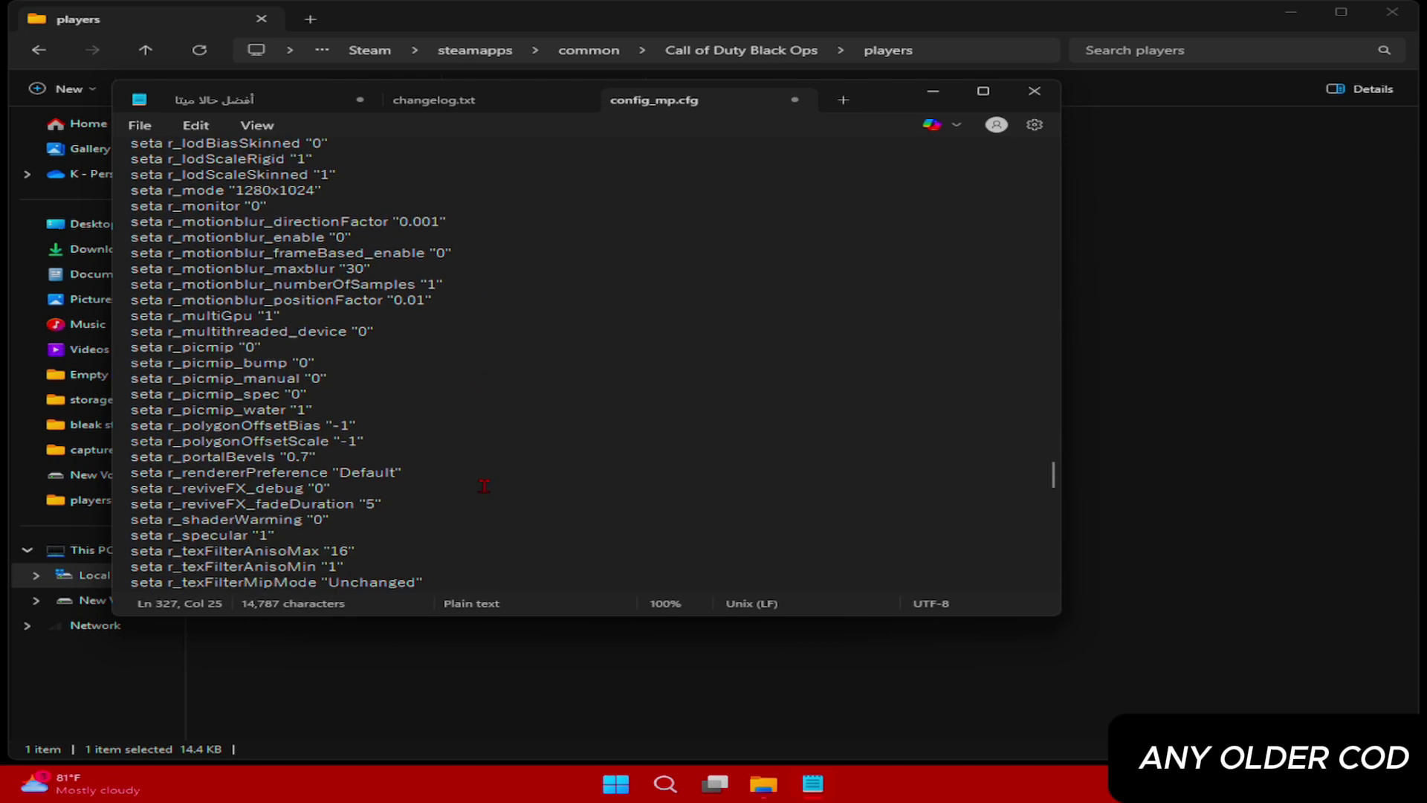
scroll(484, 486, "down", 2)
scroll(484, 486, "down", 3)
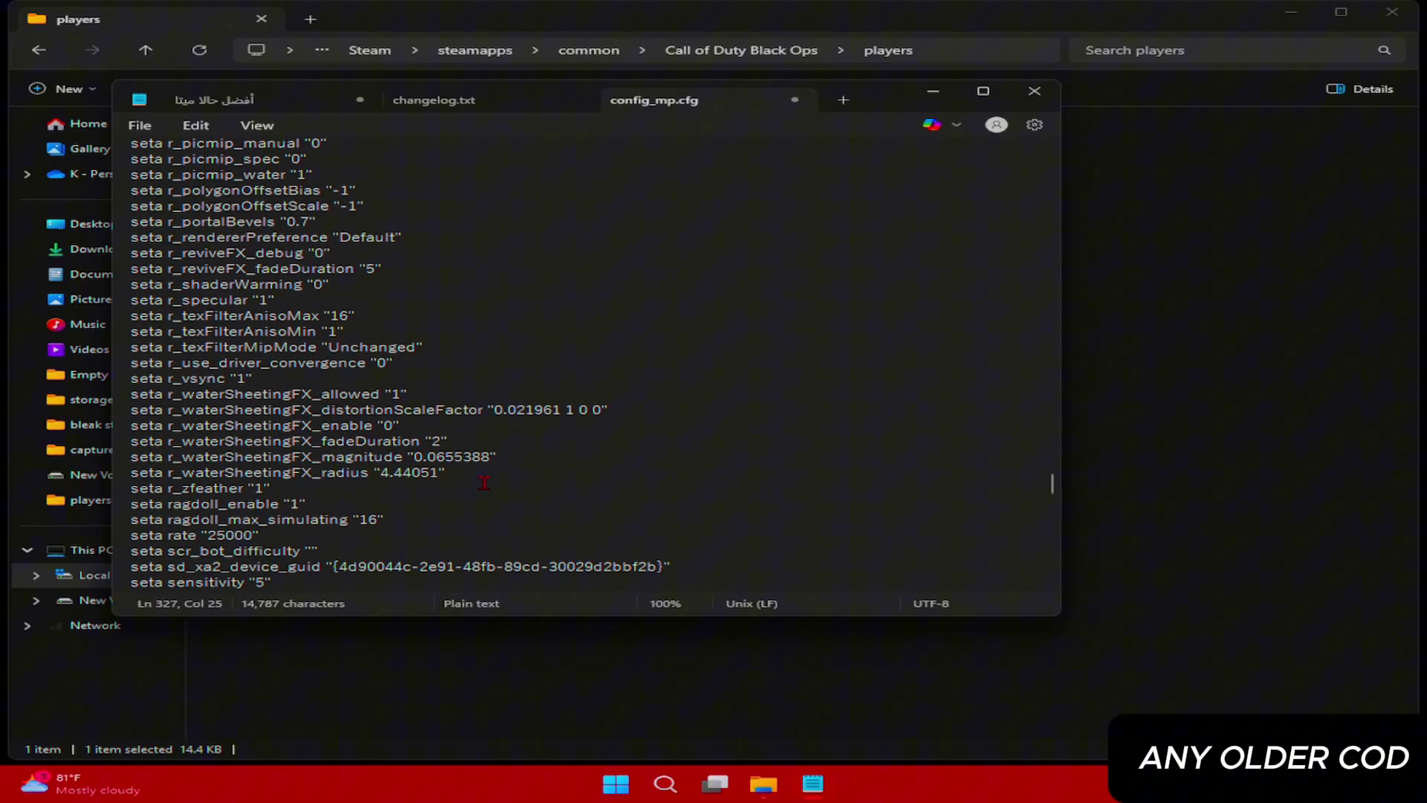
scroll(484, 483, "down", 8)
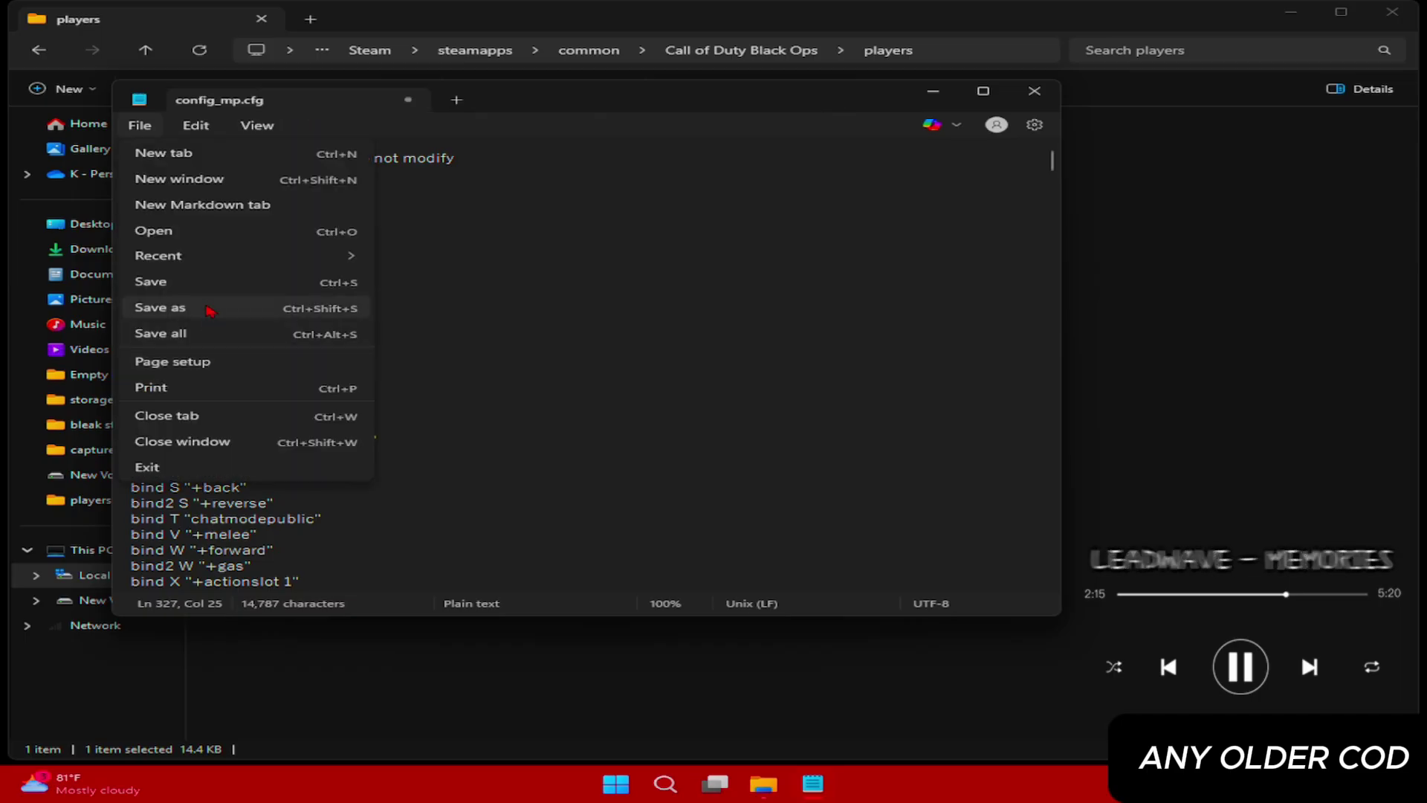
Save config_mp.cfg with File > Save and Save all, then close Notepad
left_click(205, 283)
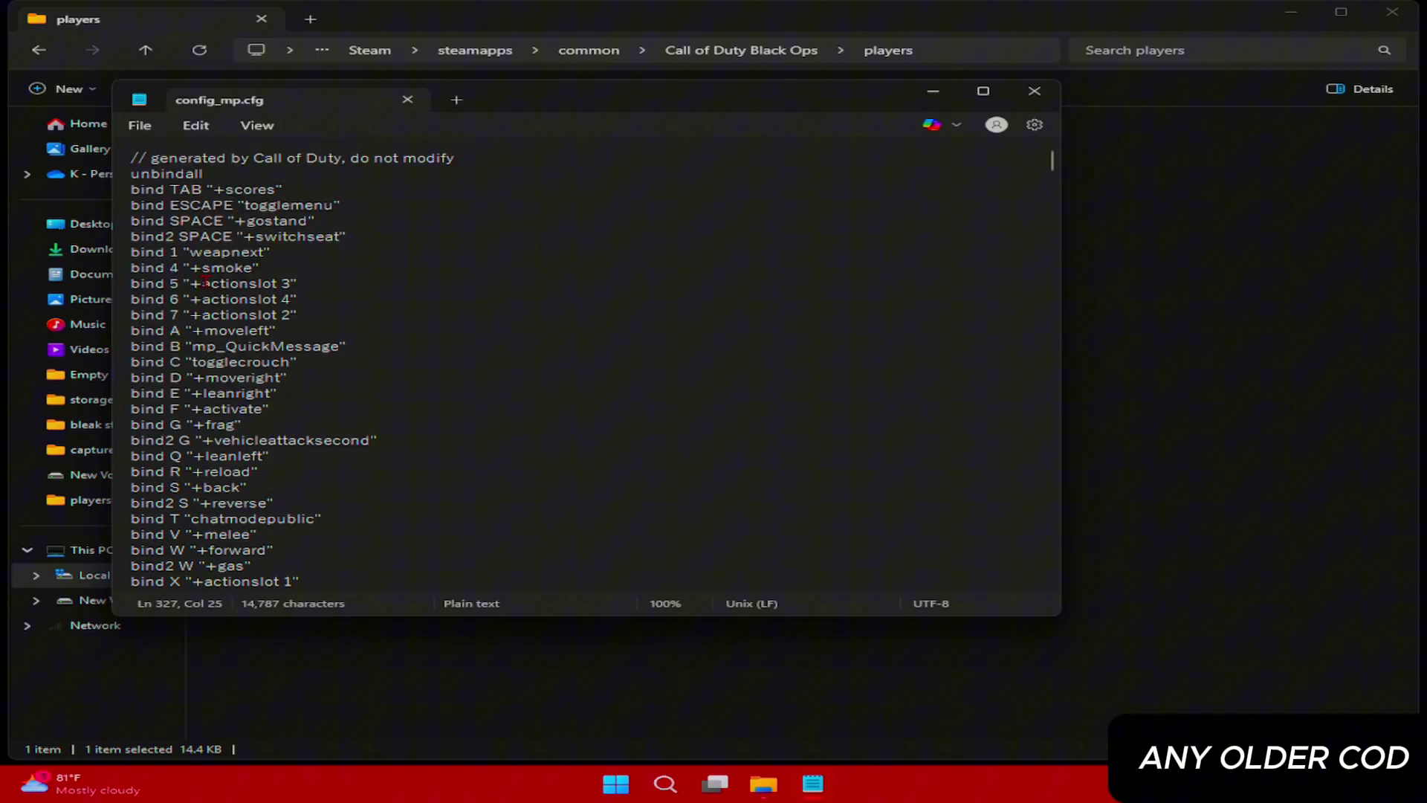
left_click(140, 124)
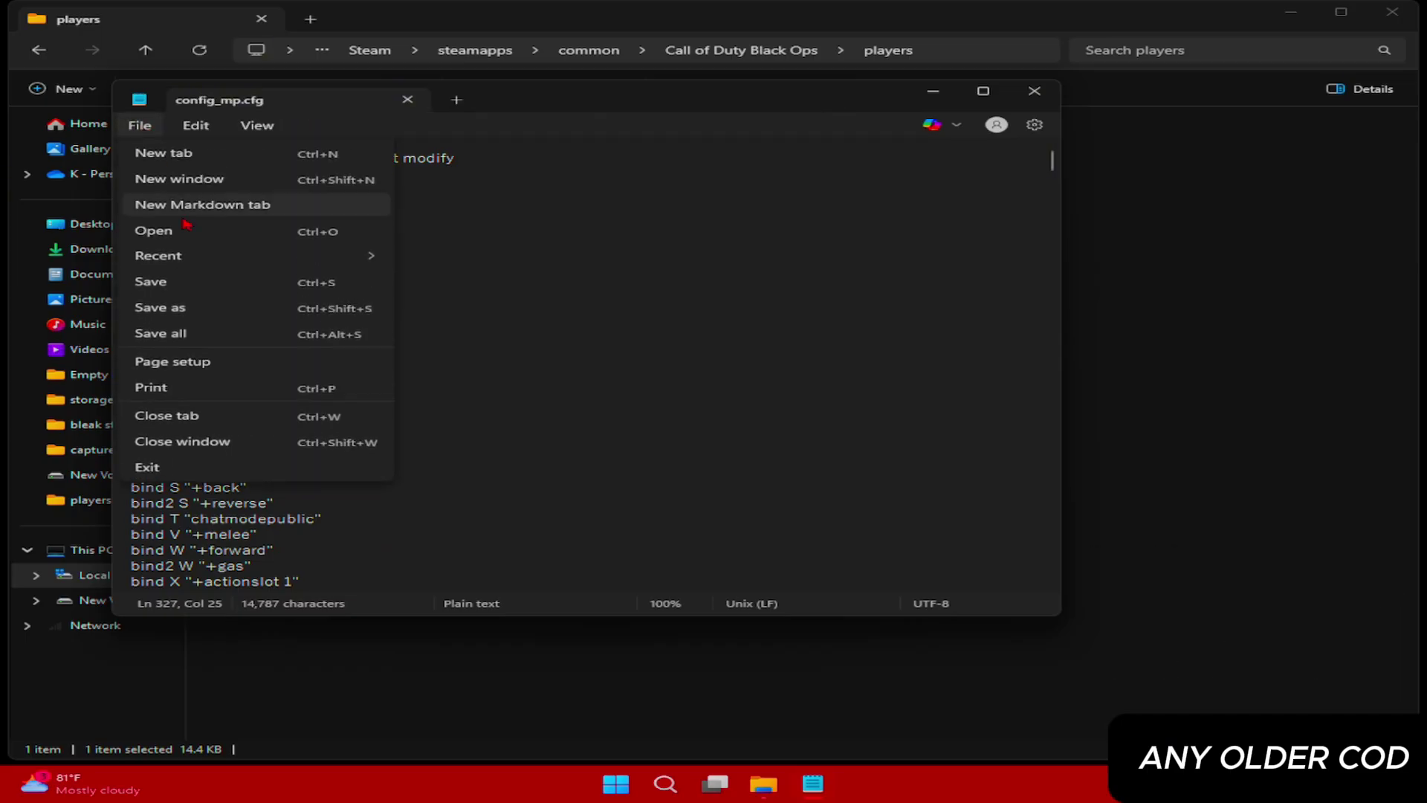
left_click(223, 332)
left_click(140, 125)
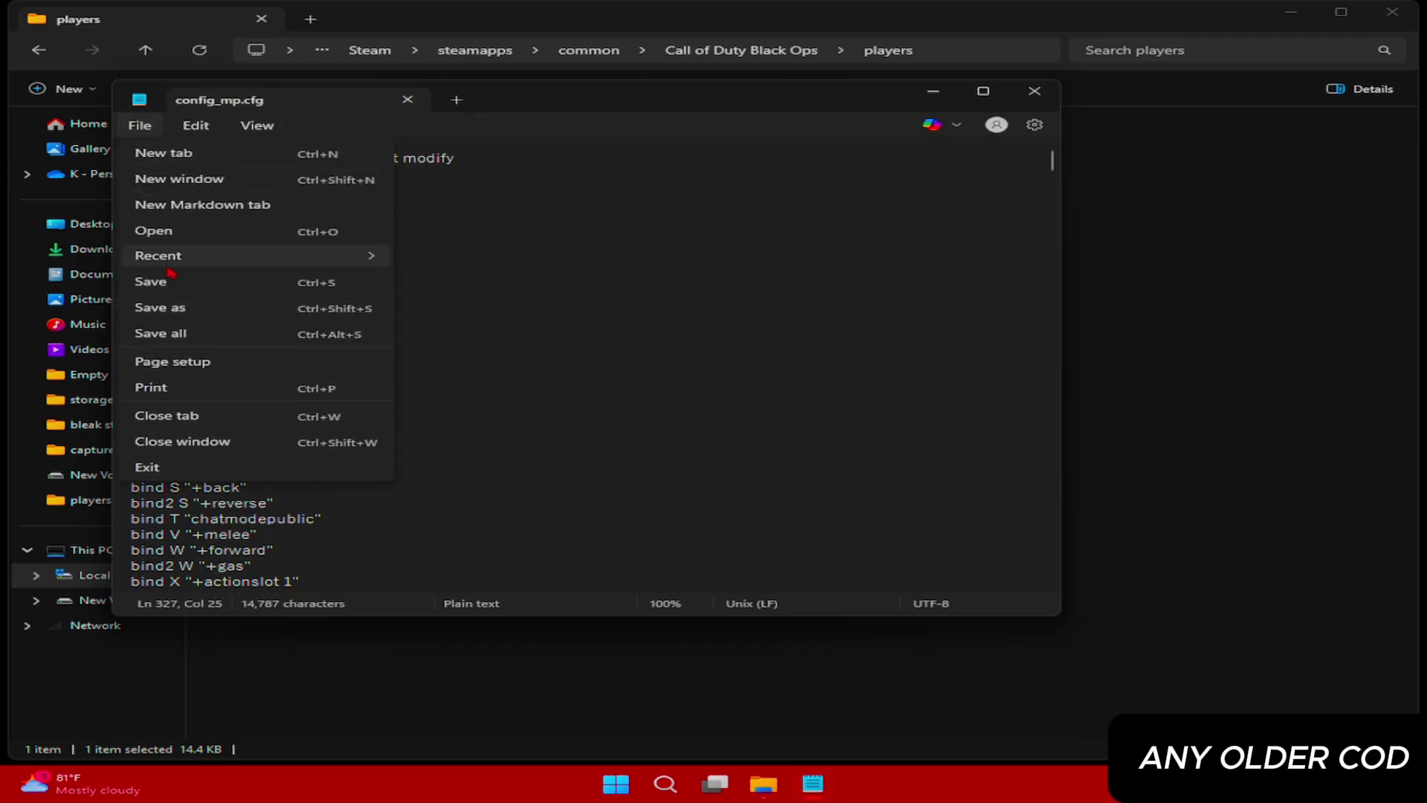
left_click(153, 281)
left_click(140, 125)
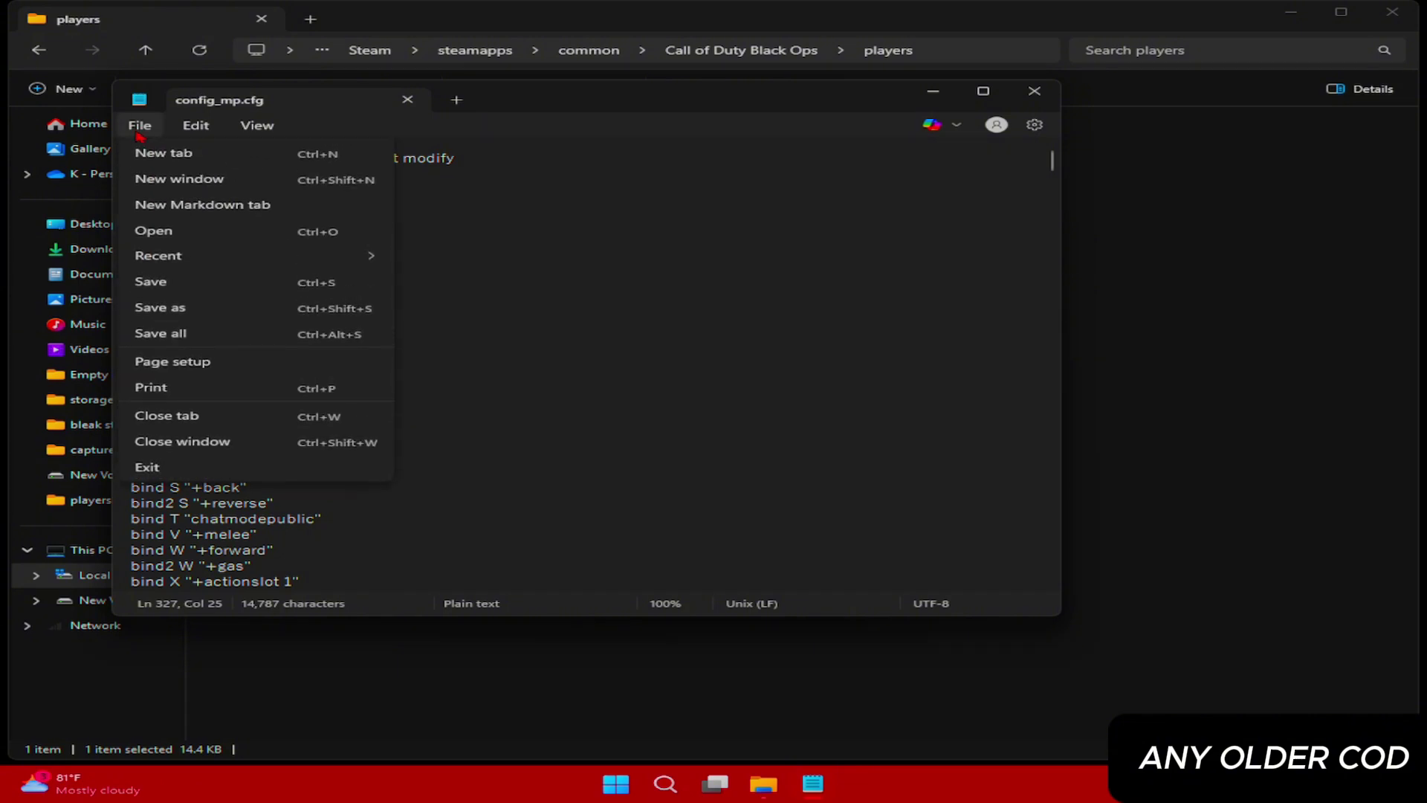
left_click(208, 332)
left_click(1034, 91)
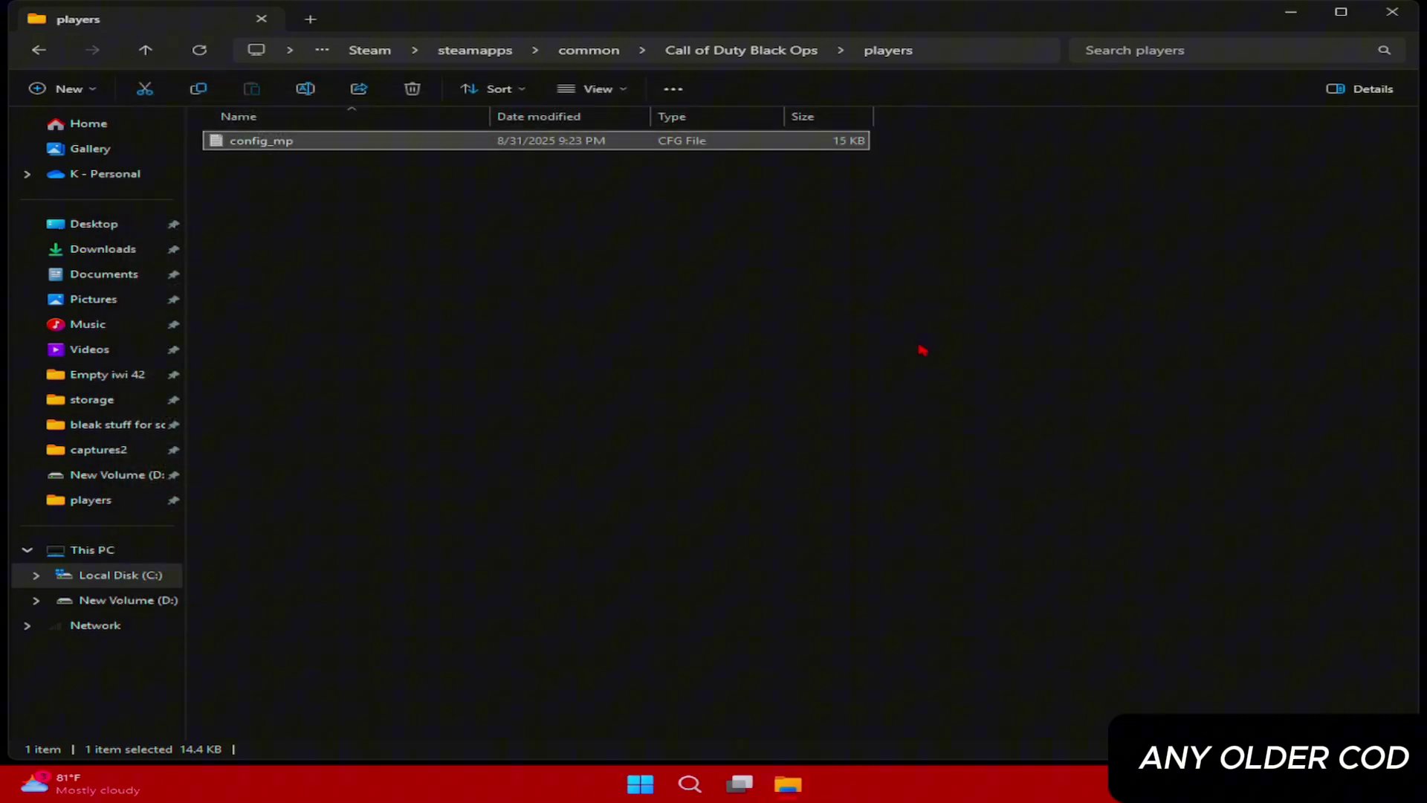
Toggle config_mp's Read-only attribute in Properties, apply it, and close the players folder
right_click(326, 147)
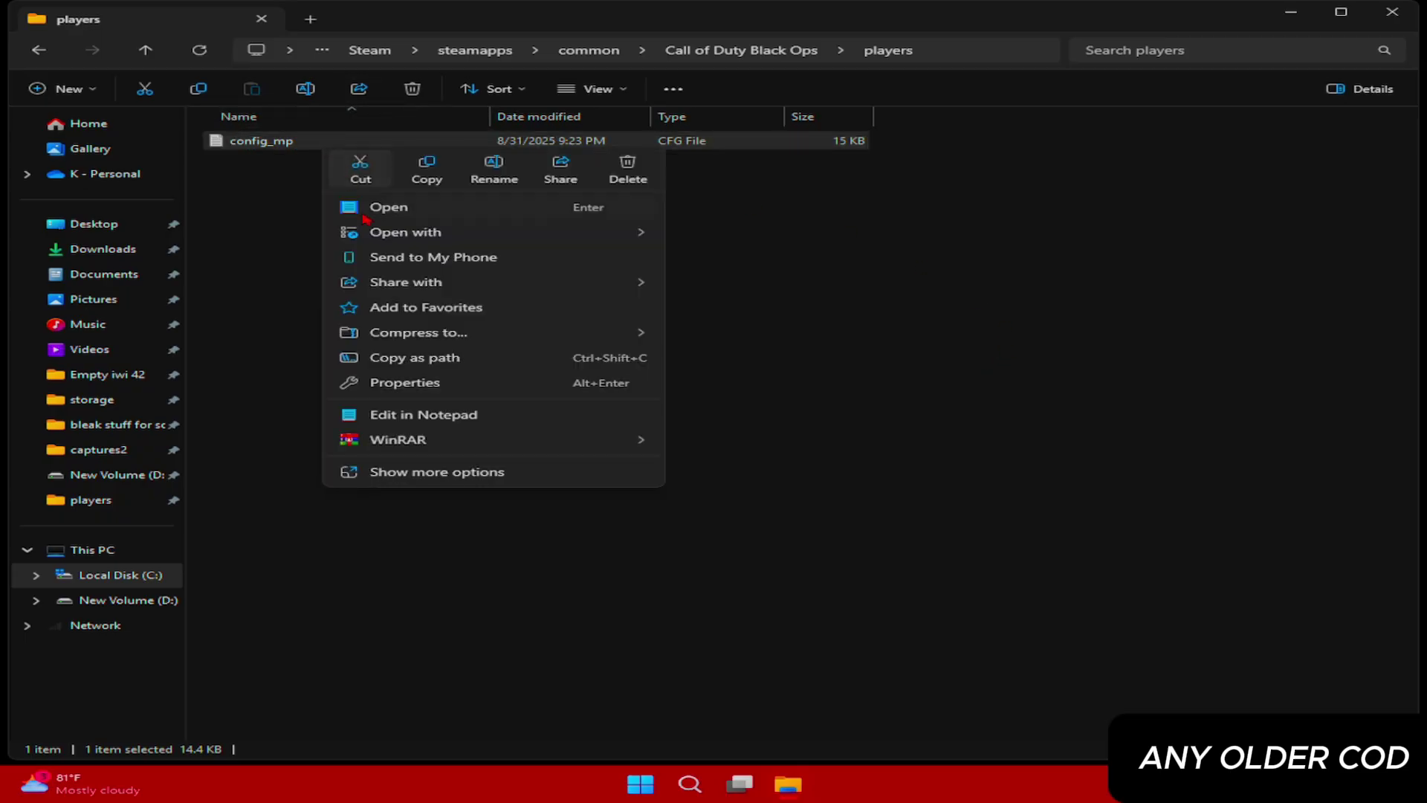
left_click(448, 385)
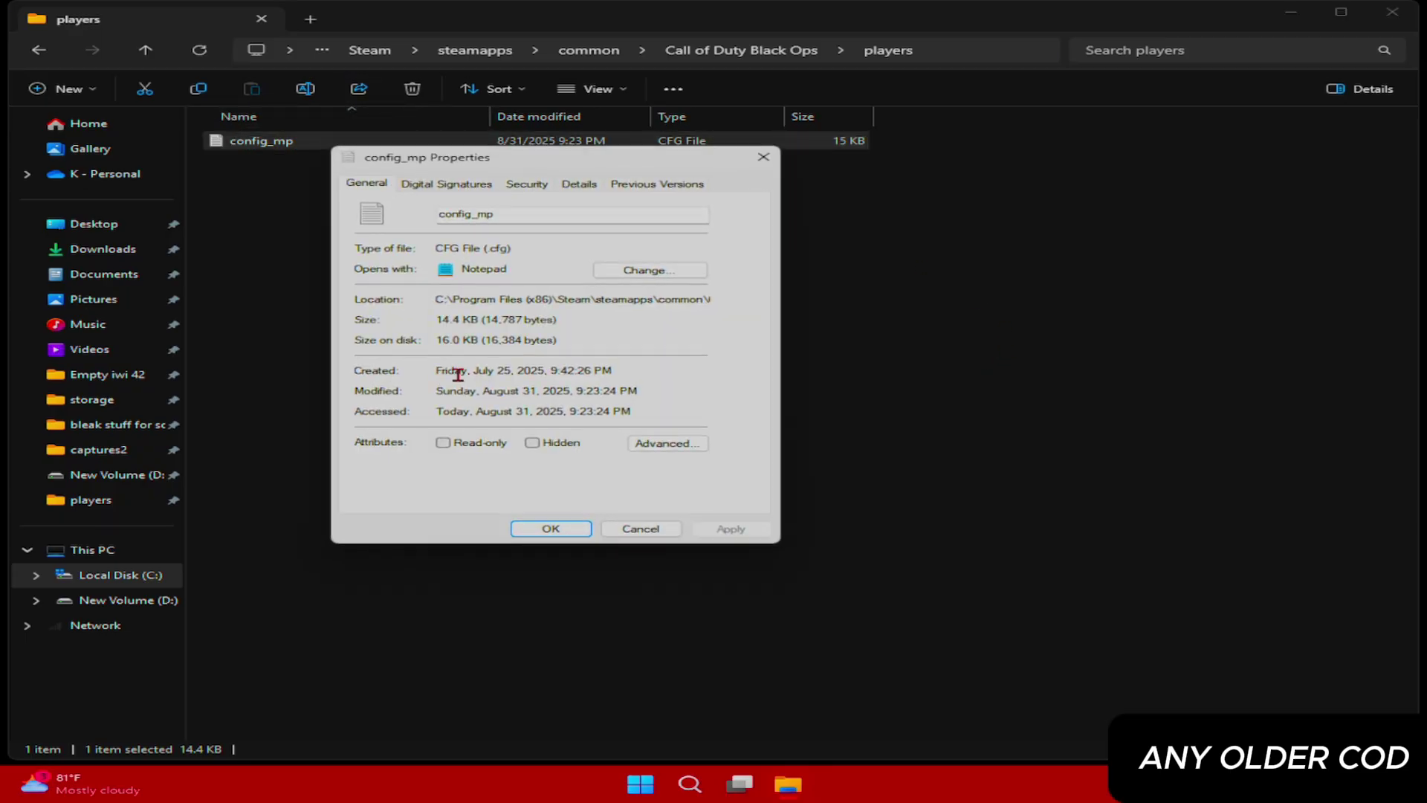
left_click(442, 443)
left_click(740, 529)
left_click(559, 530)
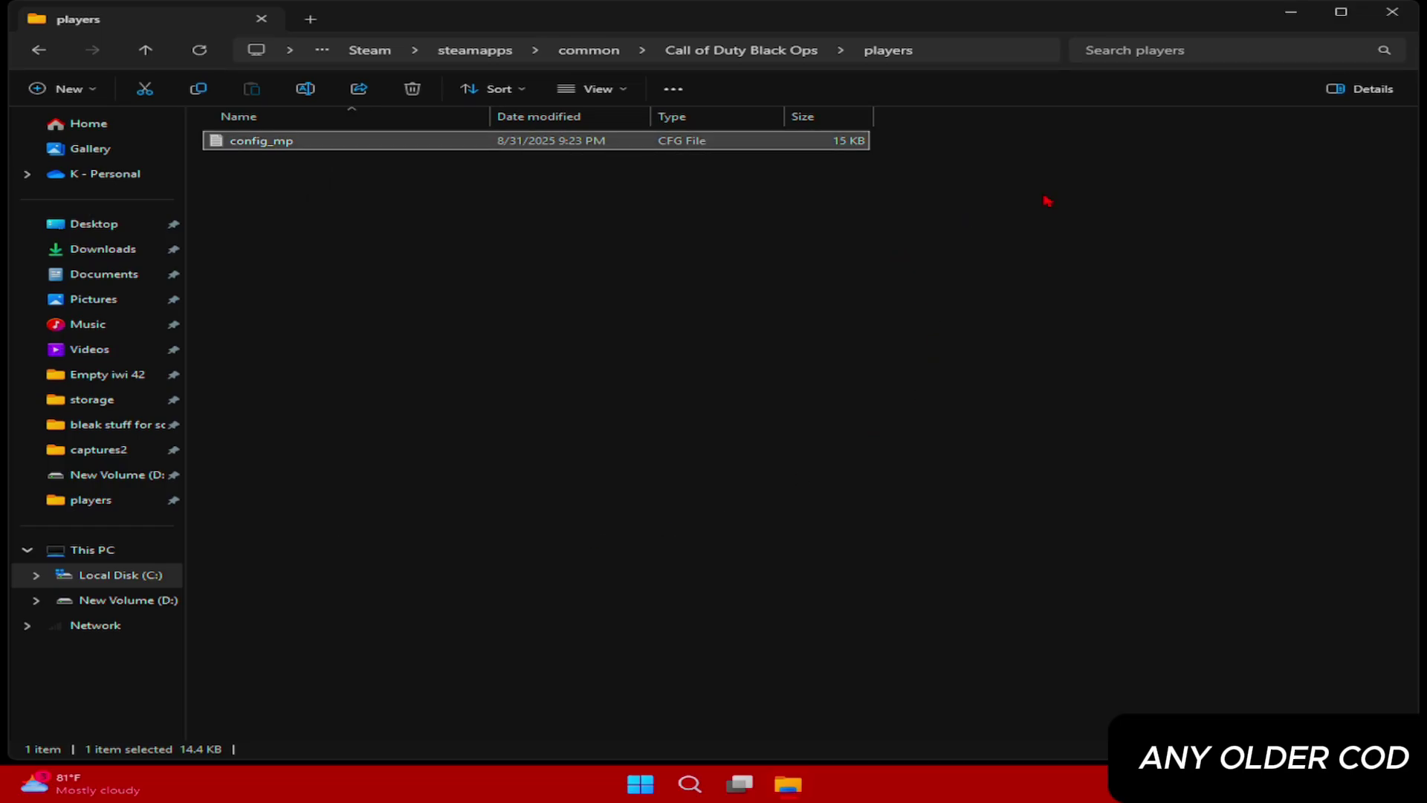
left_click(1386, 15)
Open Display settings from the desktop menu and select display 2
right_click(903, 339)
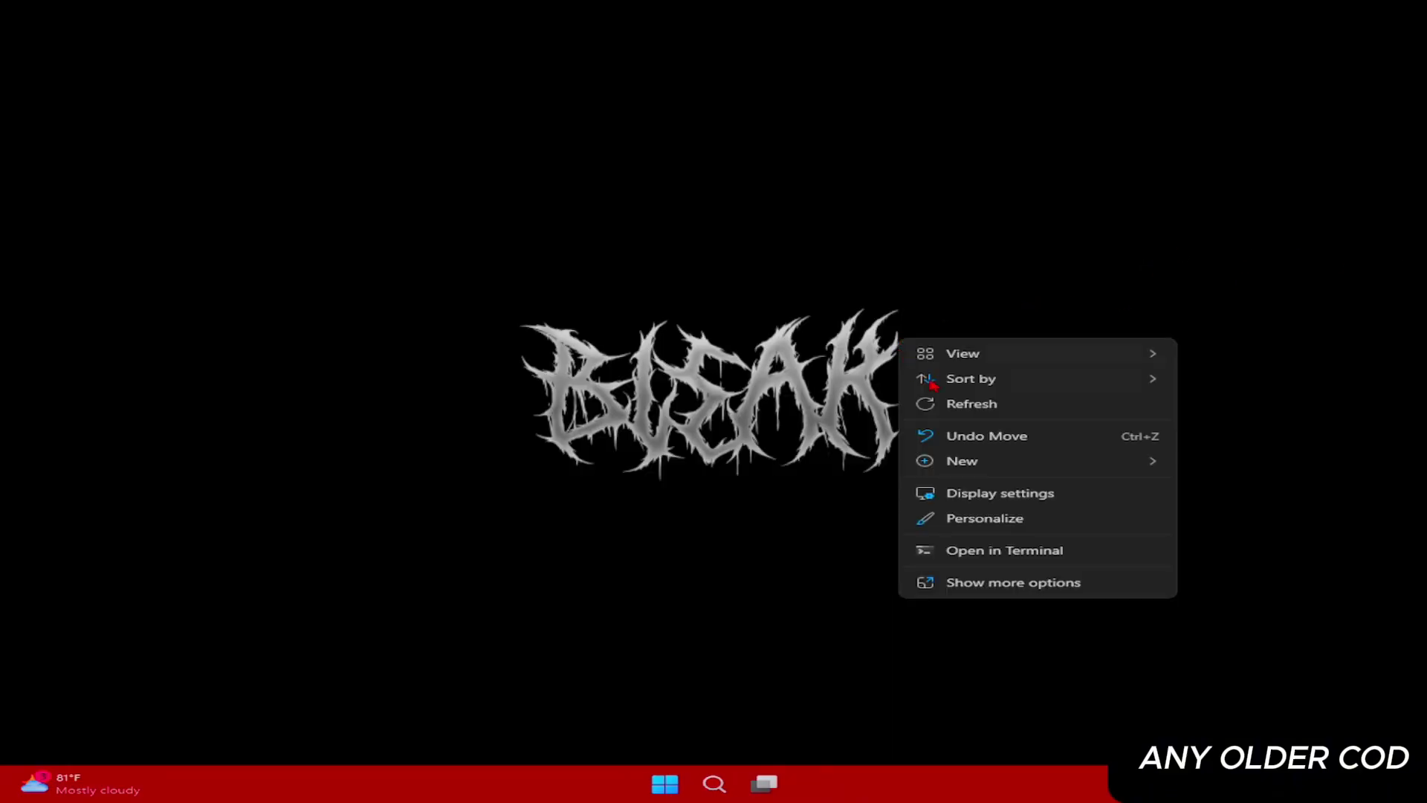
left_click(1037, 497)
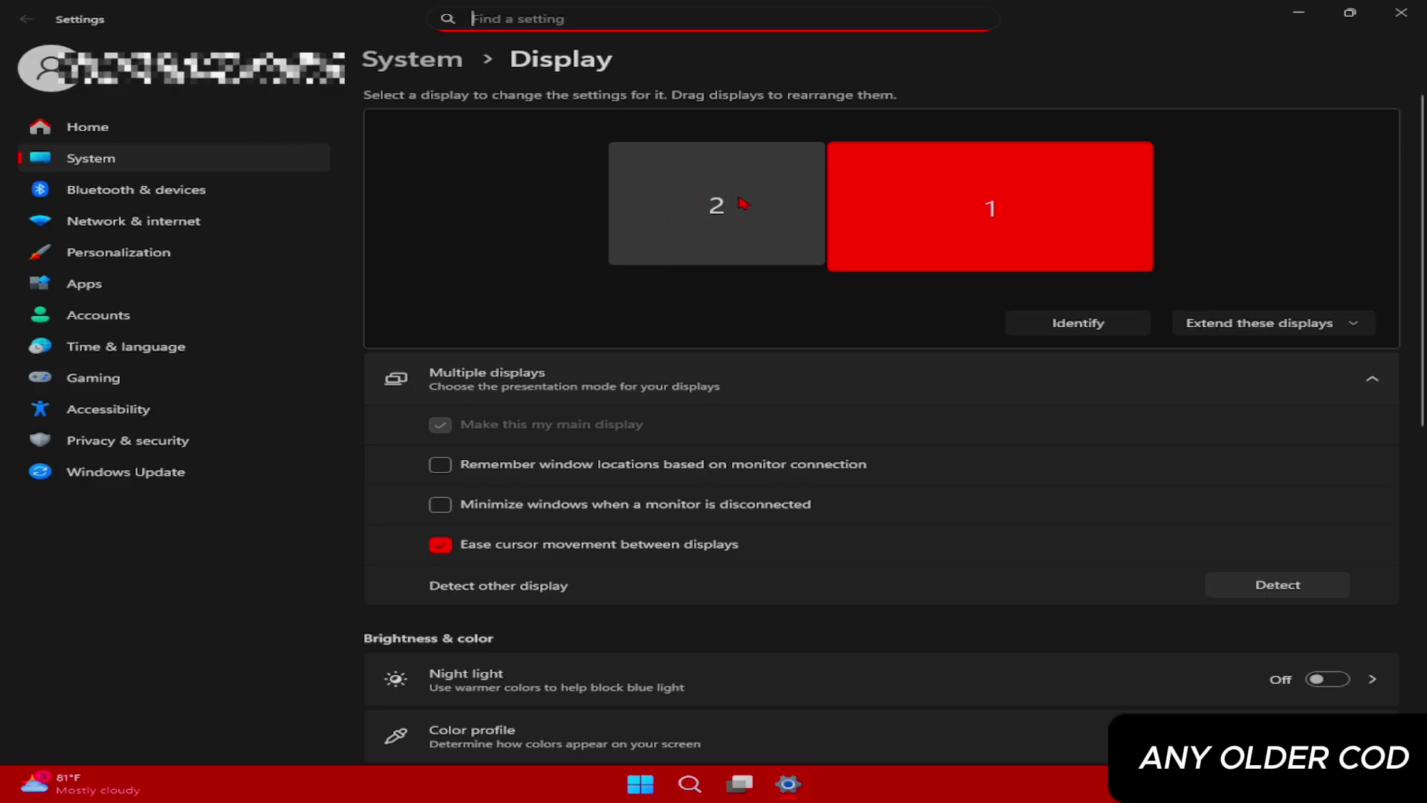
left_click(766, 223)
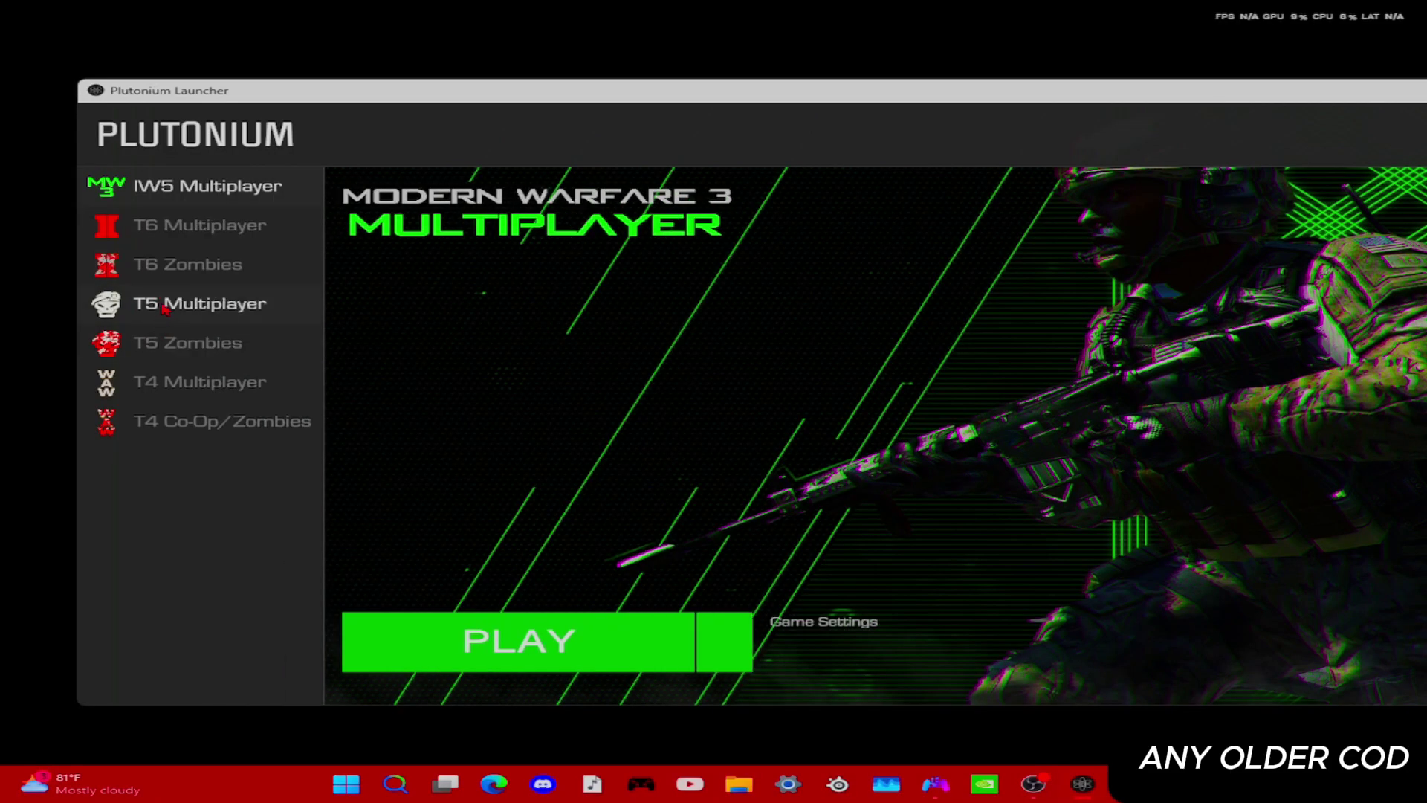
Select T5 Multiplayer in Plutonium and start Black Ops with PLAY
left_click(201, 299)
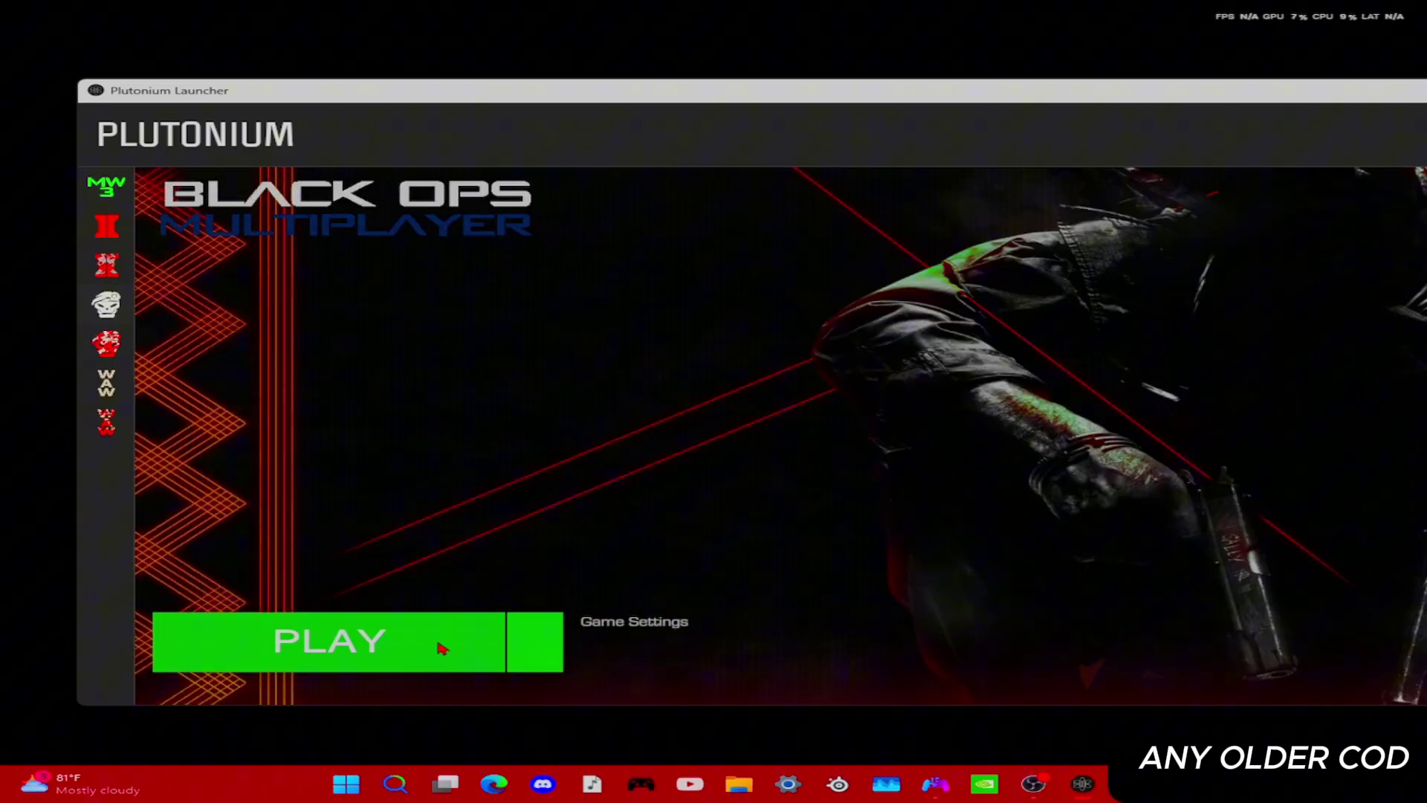
left_click(383, 649)
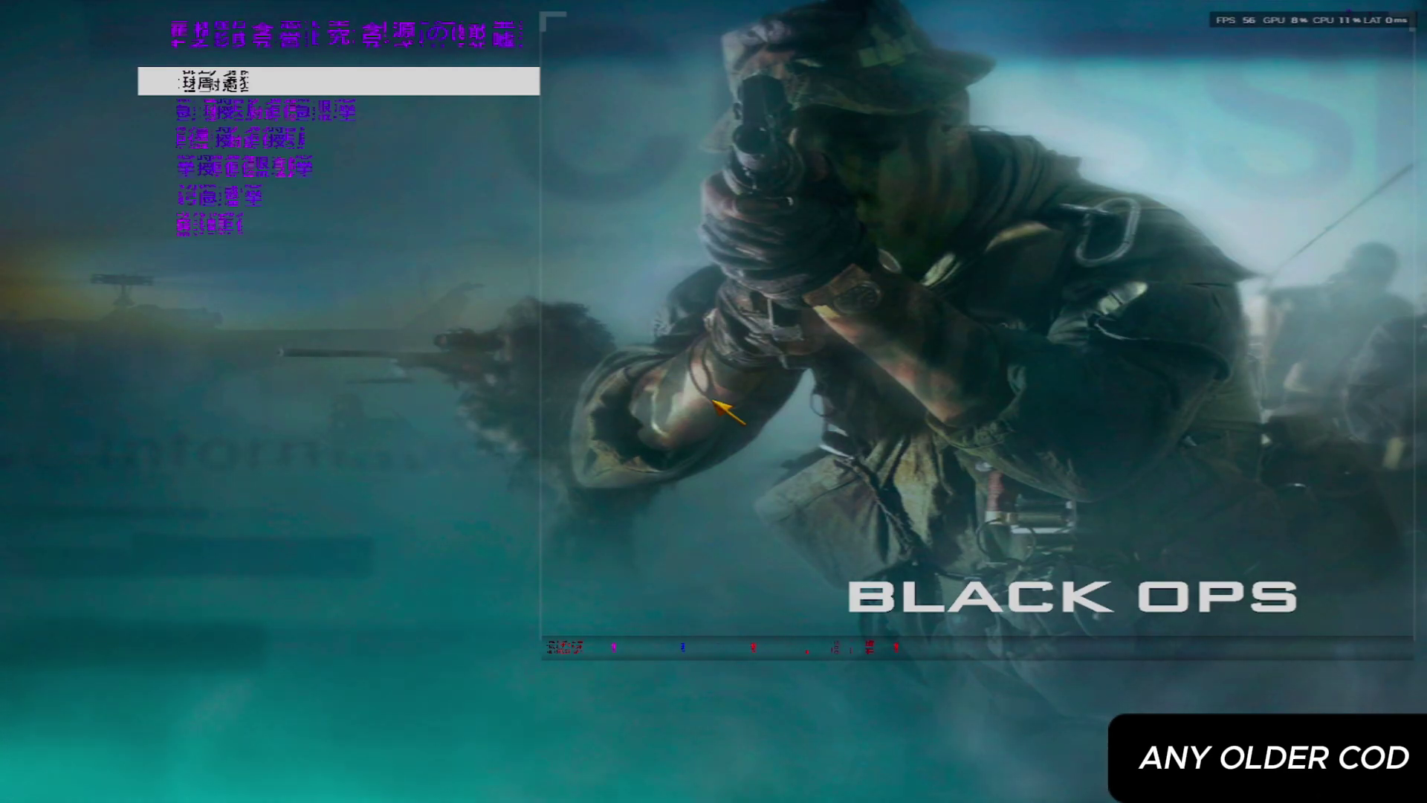
Enter a Black Ops match from the first menu entry and walk through the garden toward the kitchen
key("Down")
key("Down")
key("Down")
key("Down")
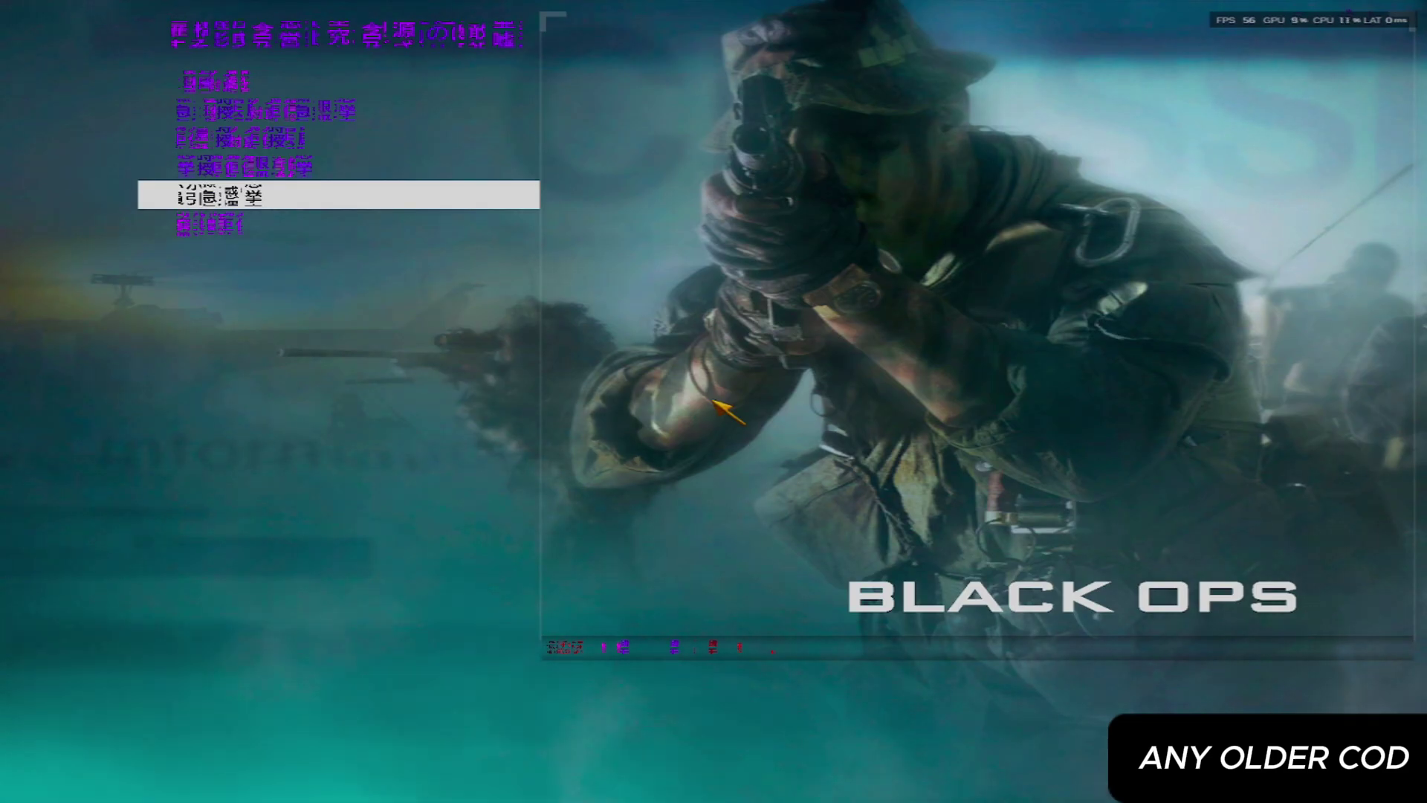
key("Up")
key("Up")
key("Up")
key("Up")
key("Return")
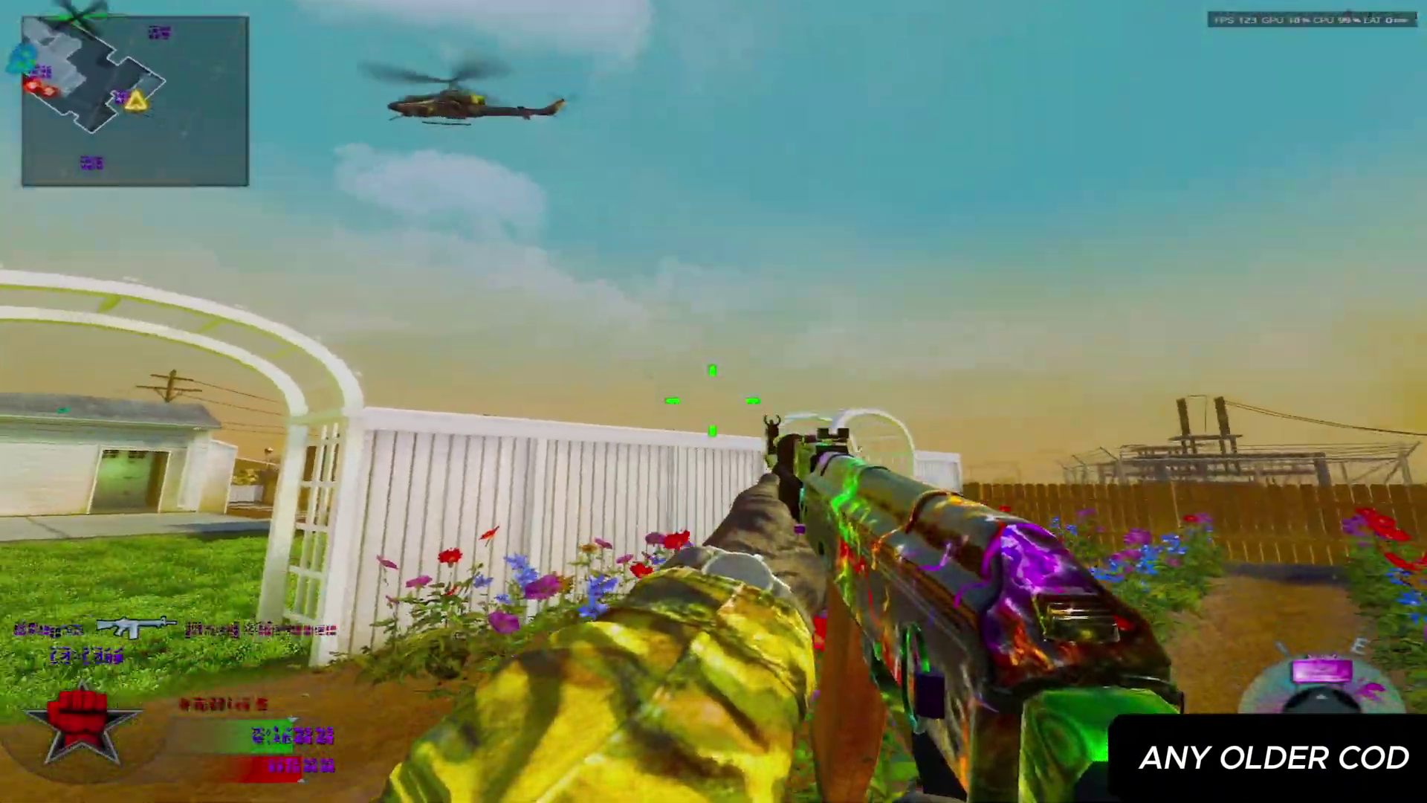
key("w")
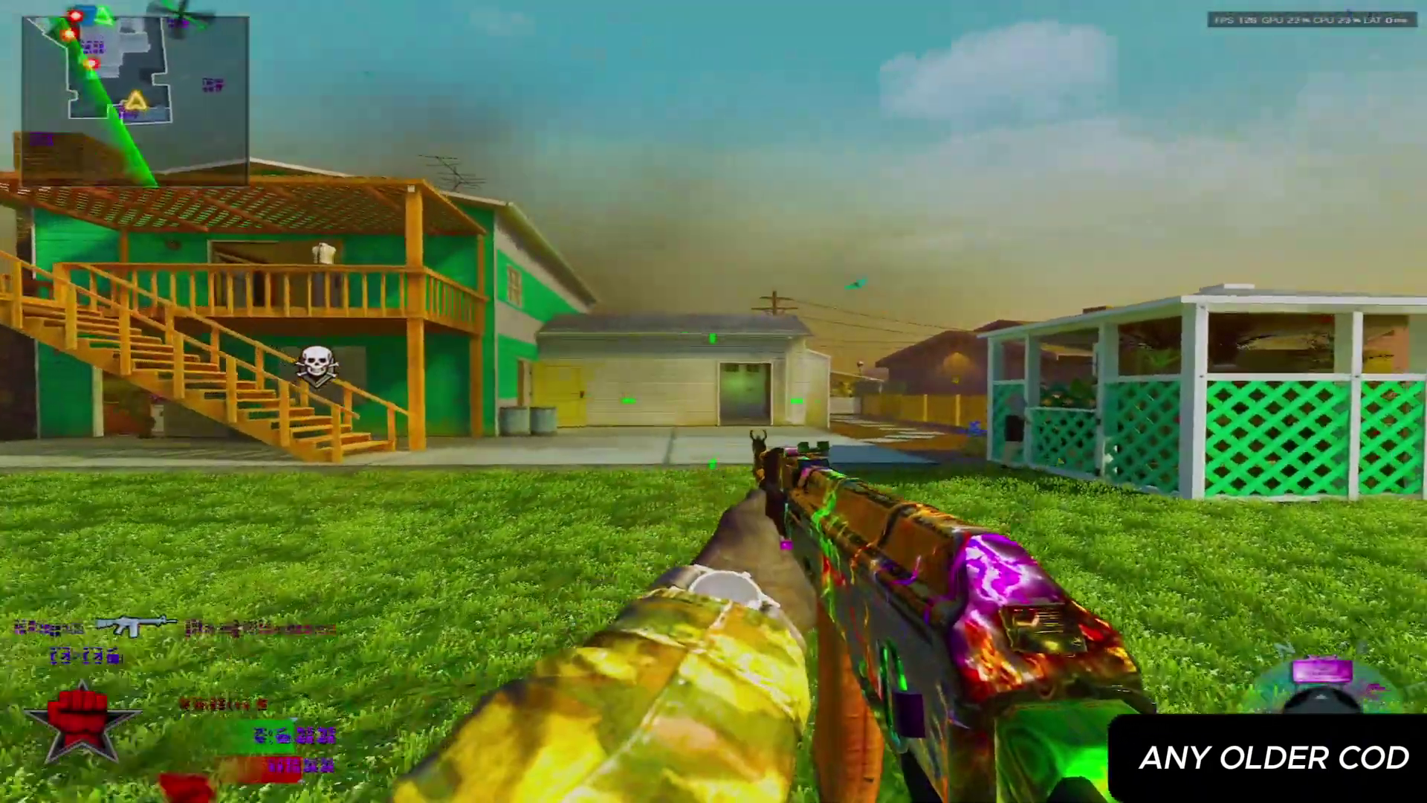
key("w")
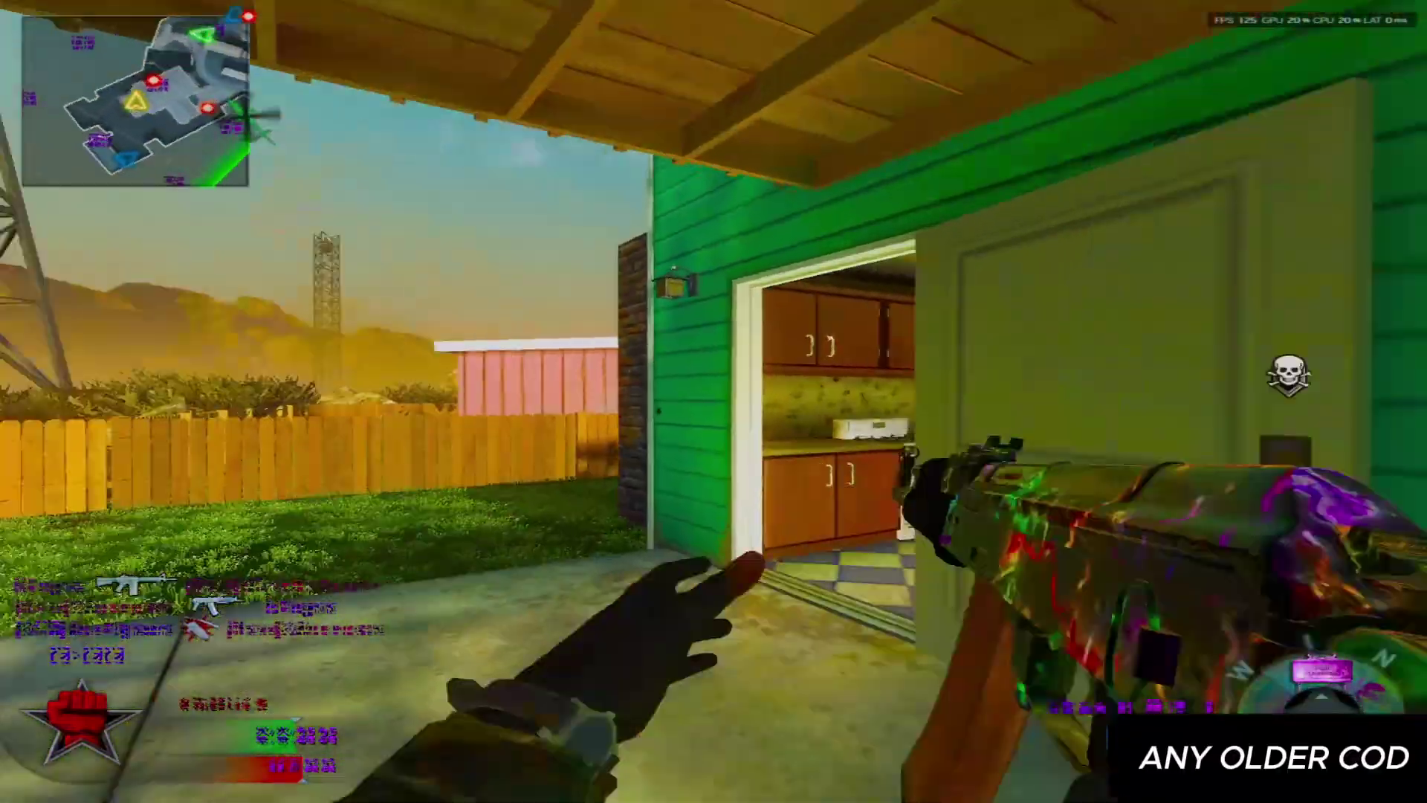
key("w")
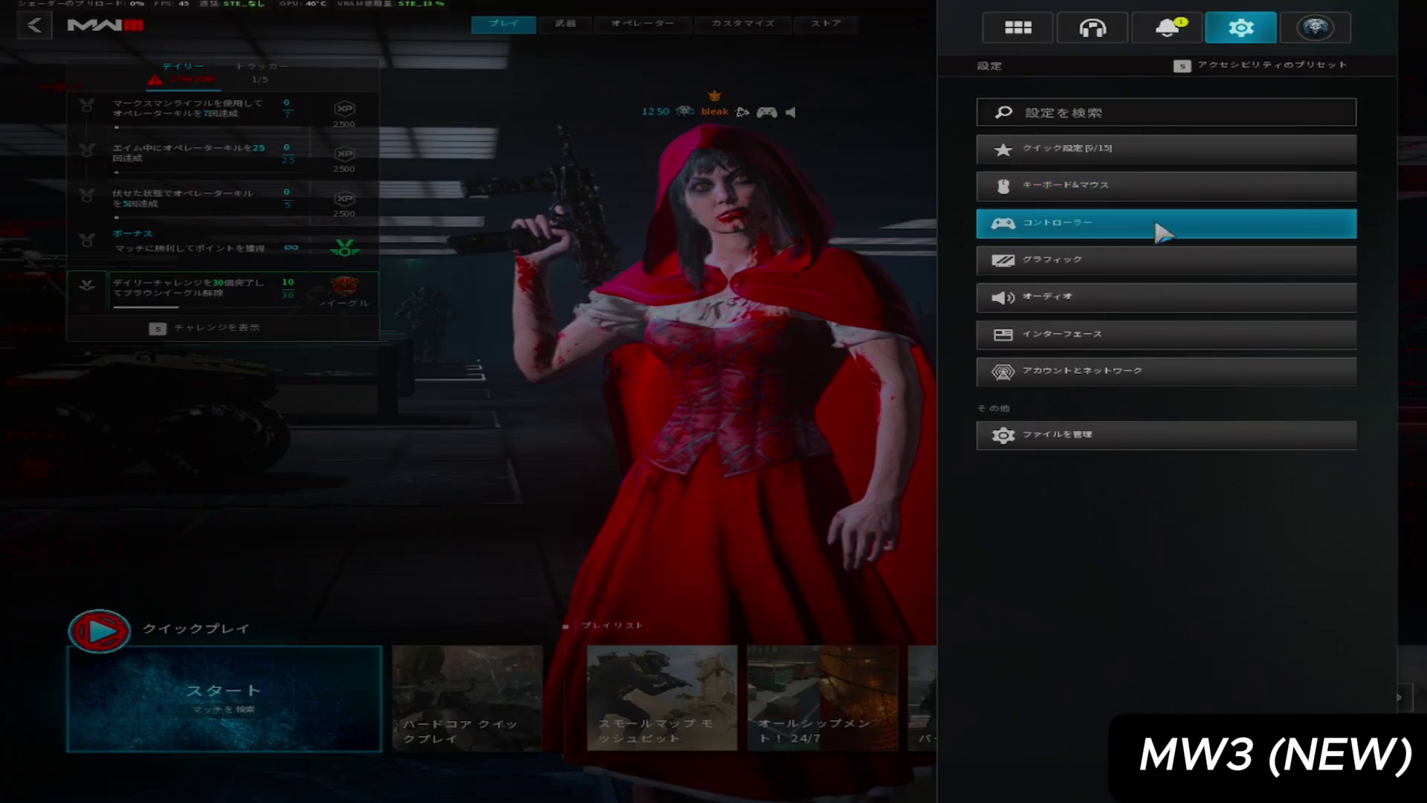
Confirm Graphics shows a 1280x1024 Display Resolution, then back out to the multiplayer lobby
left_click(1153, 262)
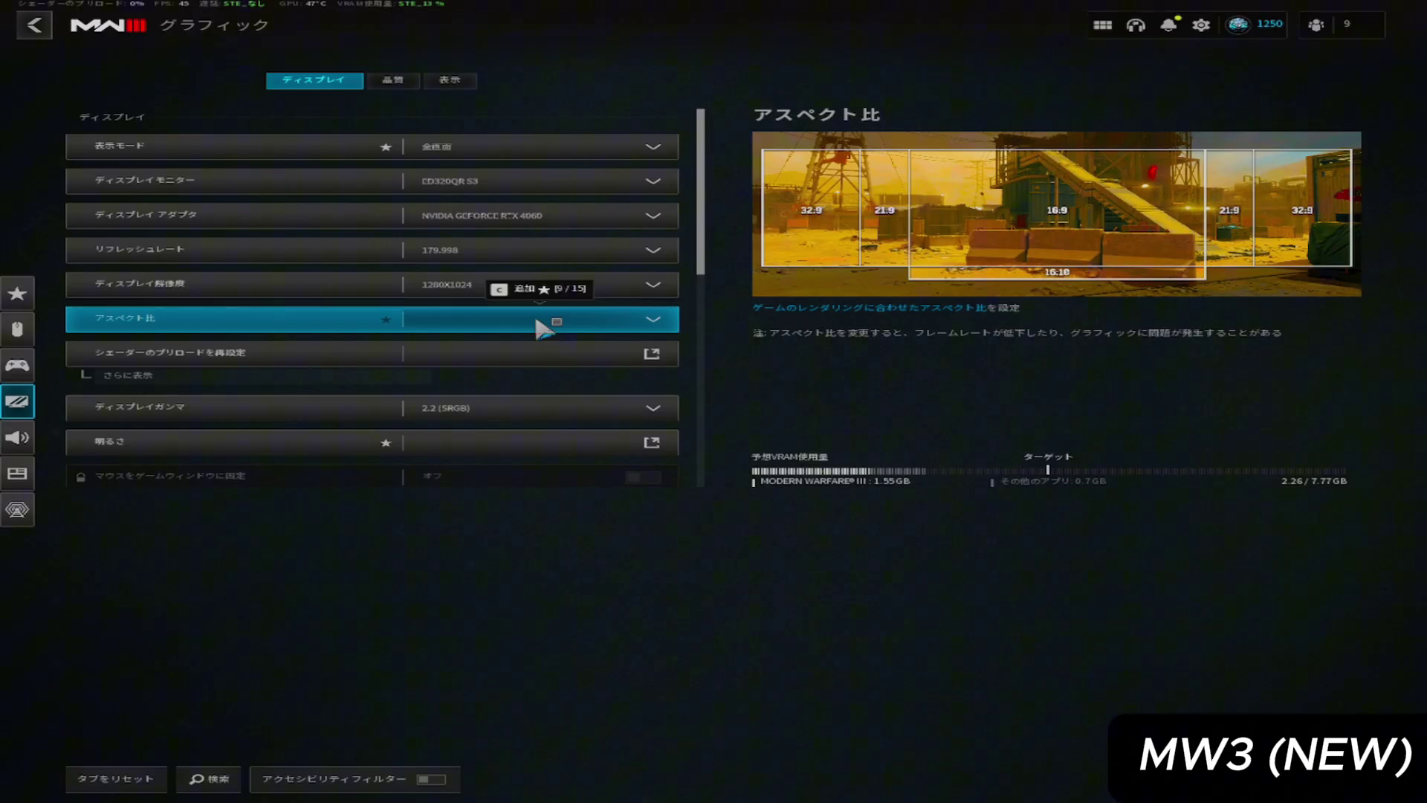
key("Down")
key("Down")
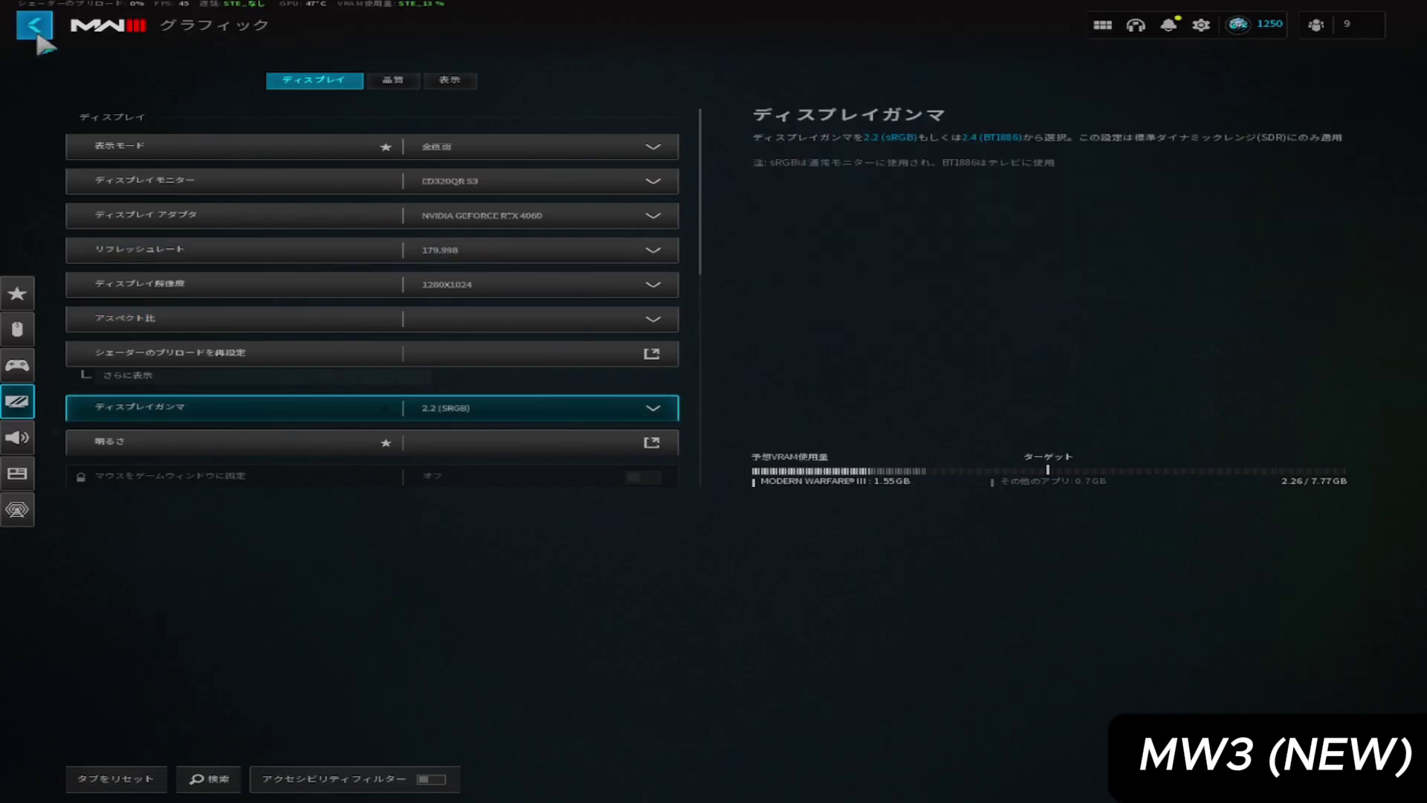
left_click(35, 31)
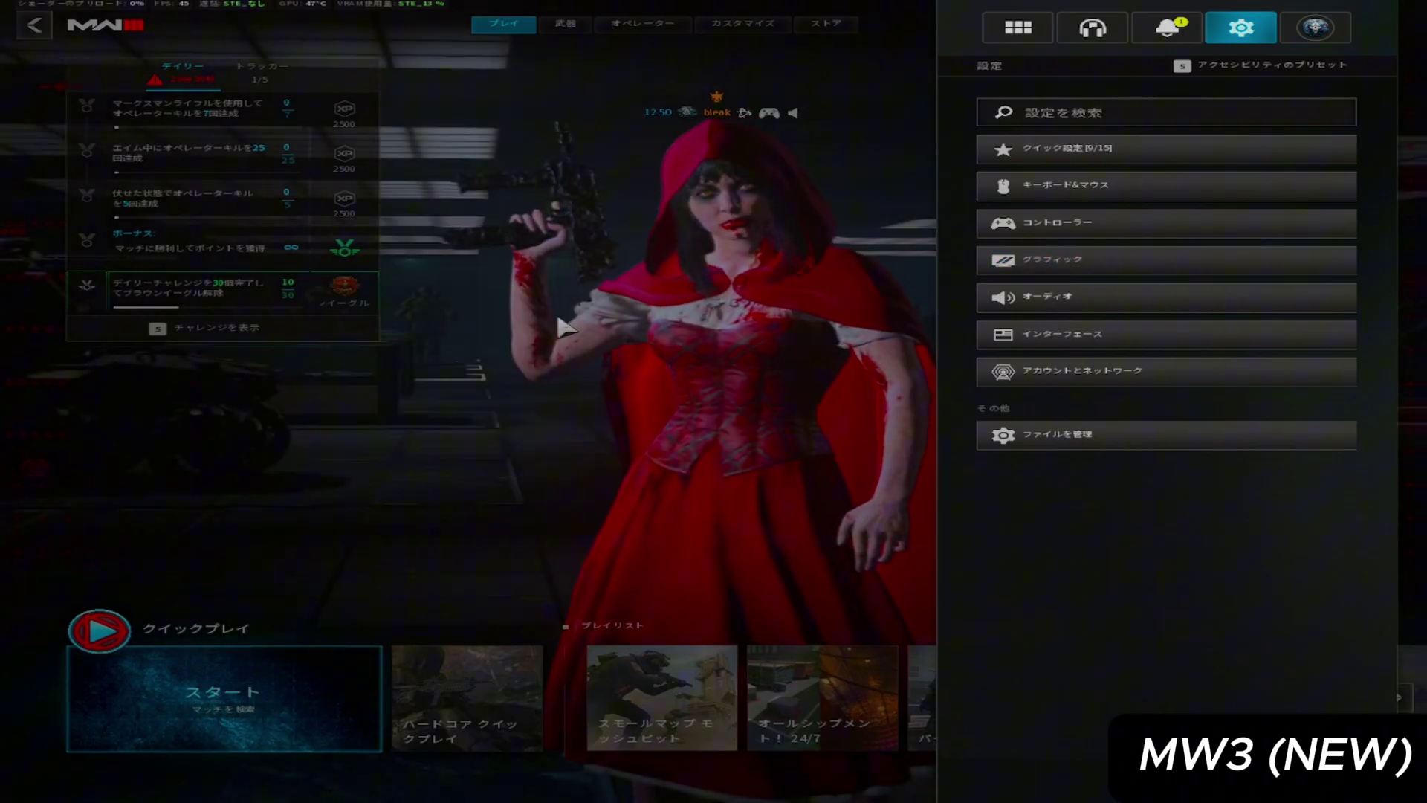
key("Escape")
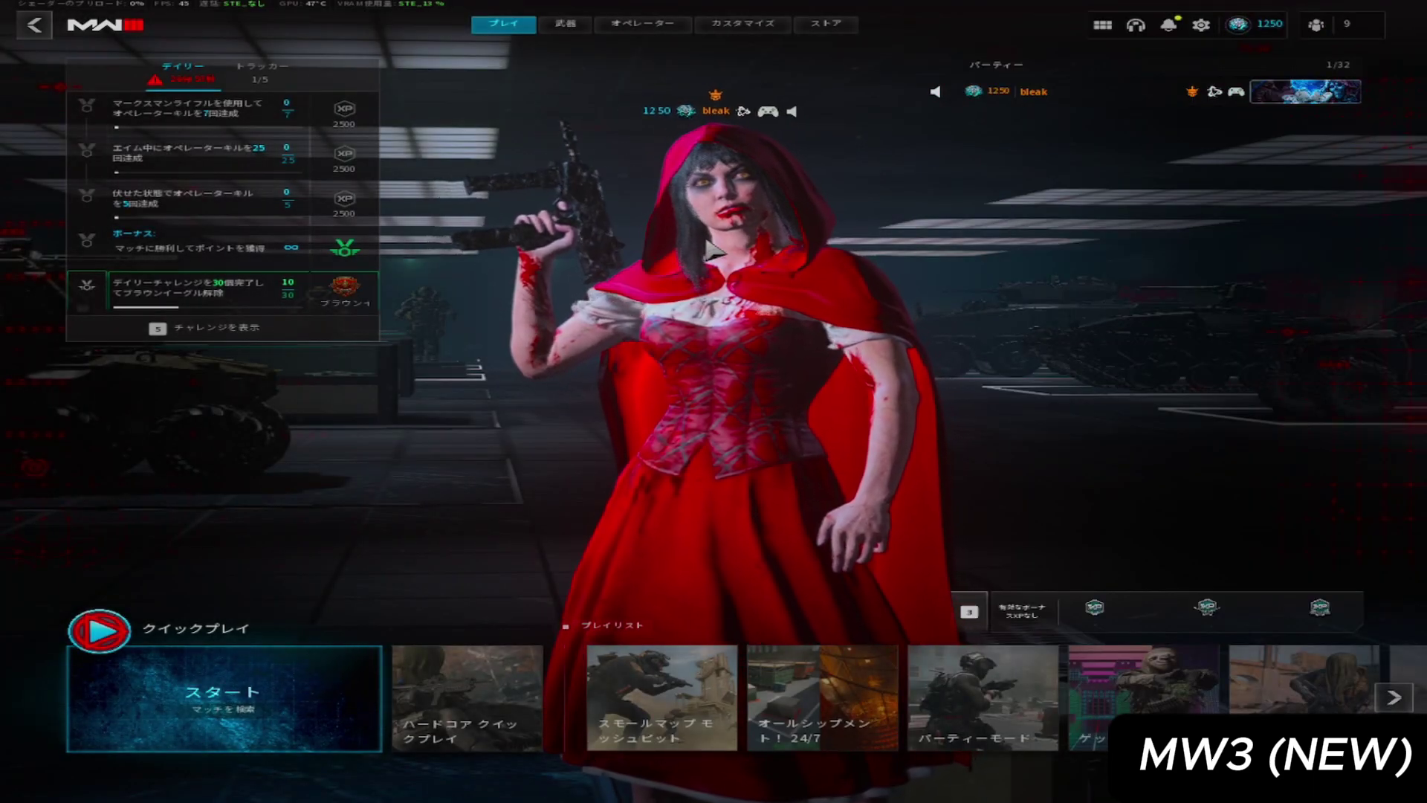
Open options.4.cod23 from Documents > Call of Duty MWIII > players in Notepad
key("Escape")
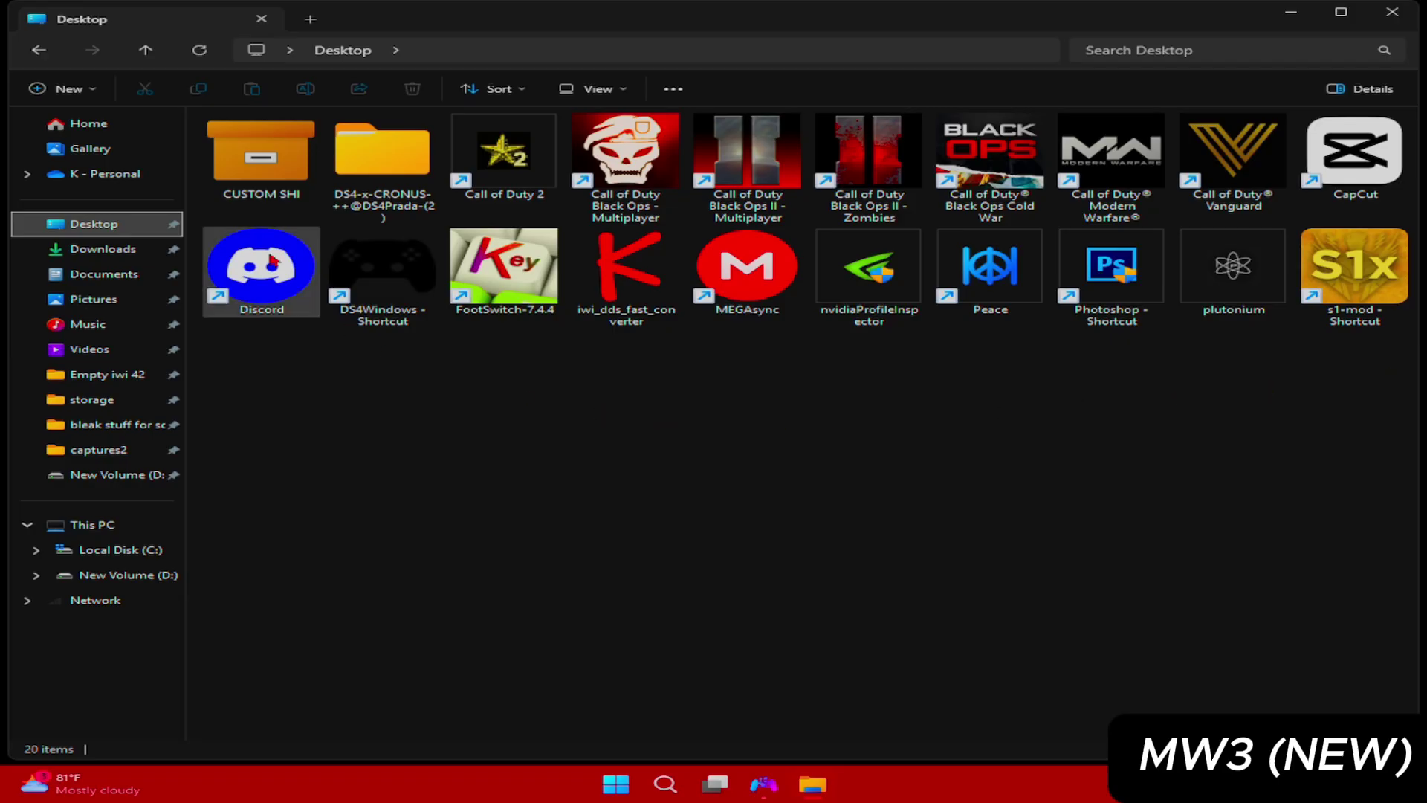
left_click(104, 274)
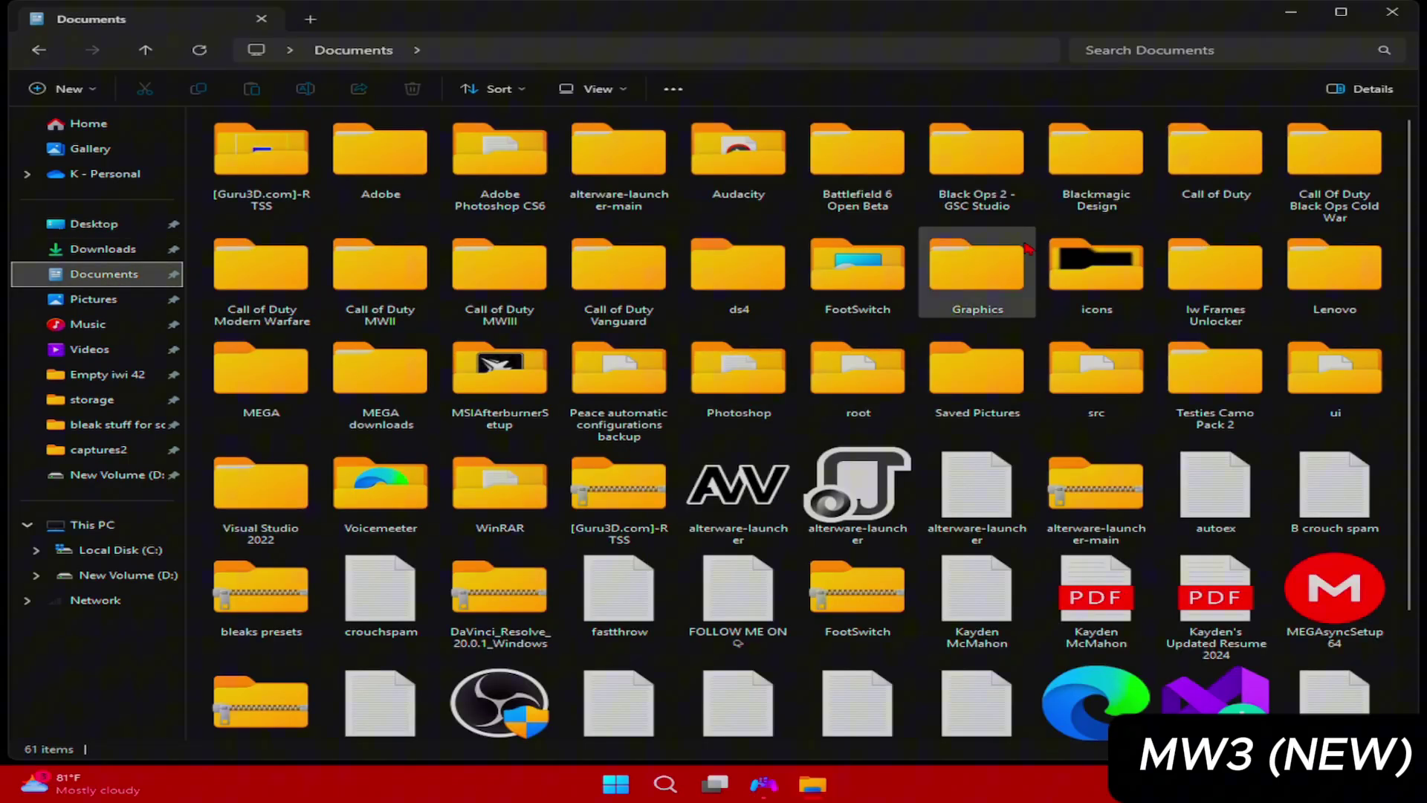
left_click(481, 297)
double_click(482, 298)
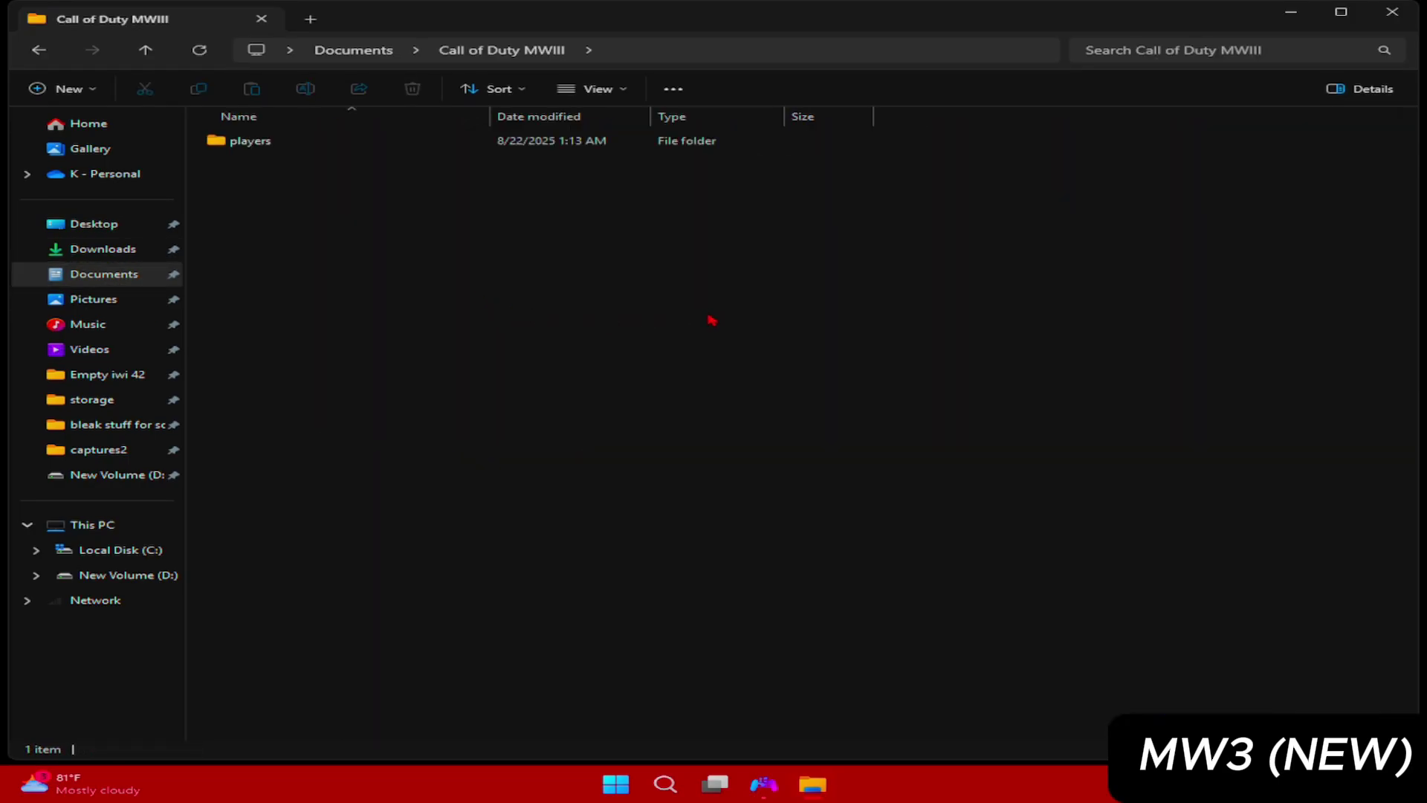
double_click(357, 141)
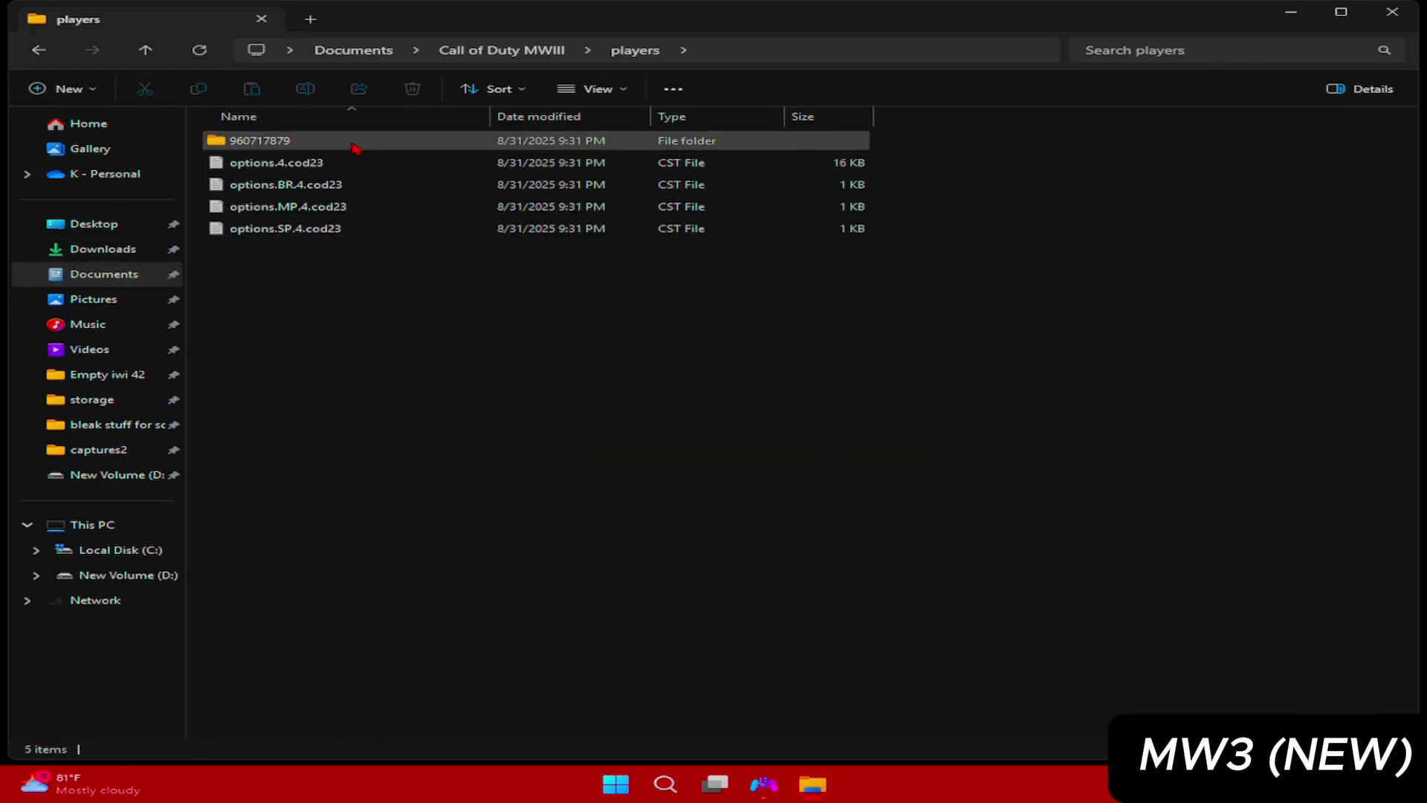
double_click(357, 163)
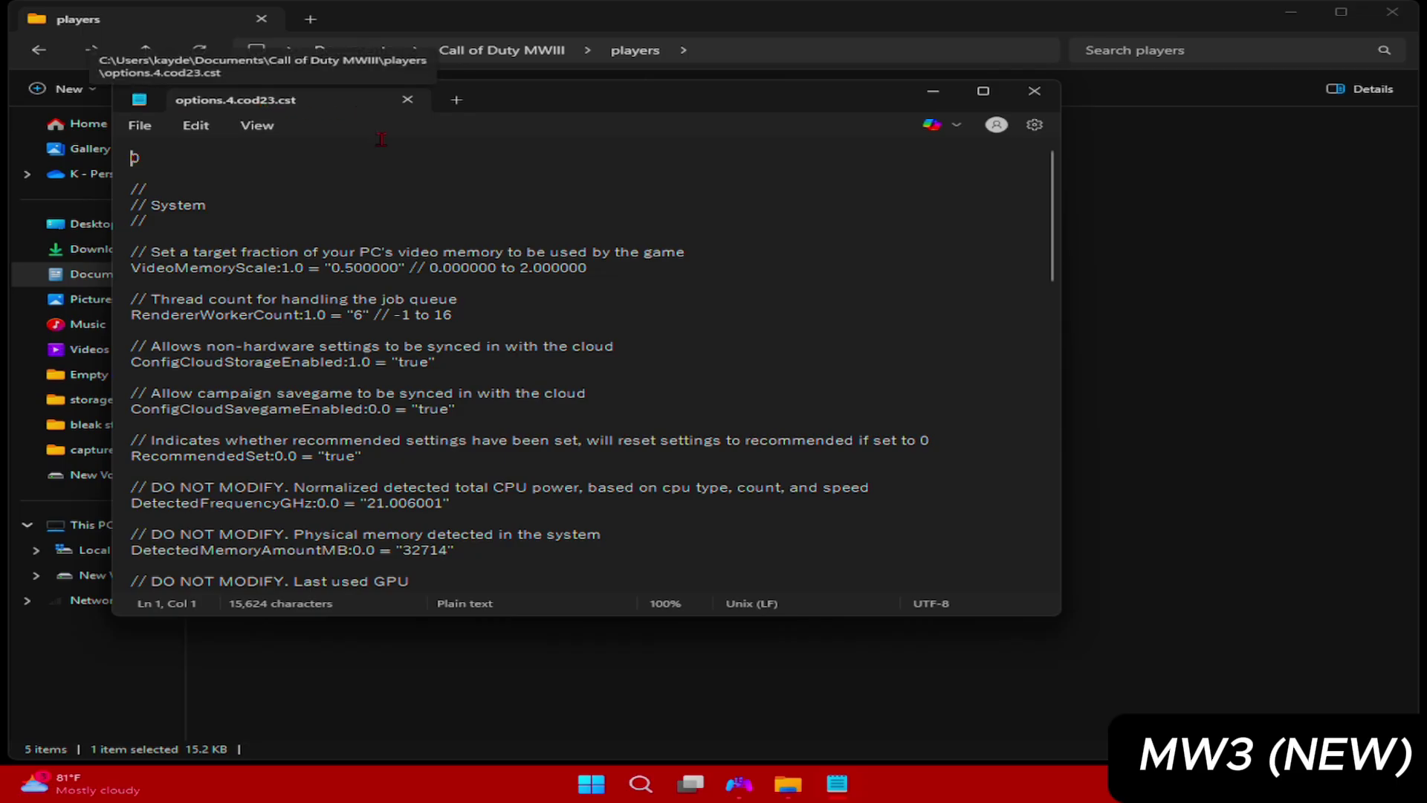
Scroll options.4.cod23.cst down to the Resolution 1280x1024 and AspectRatio 5:4 lines
scroll(756, 275, "down", 1)
scroll(756, 275, "down", 20)
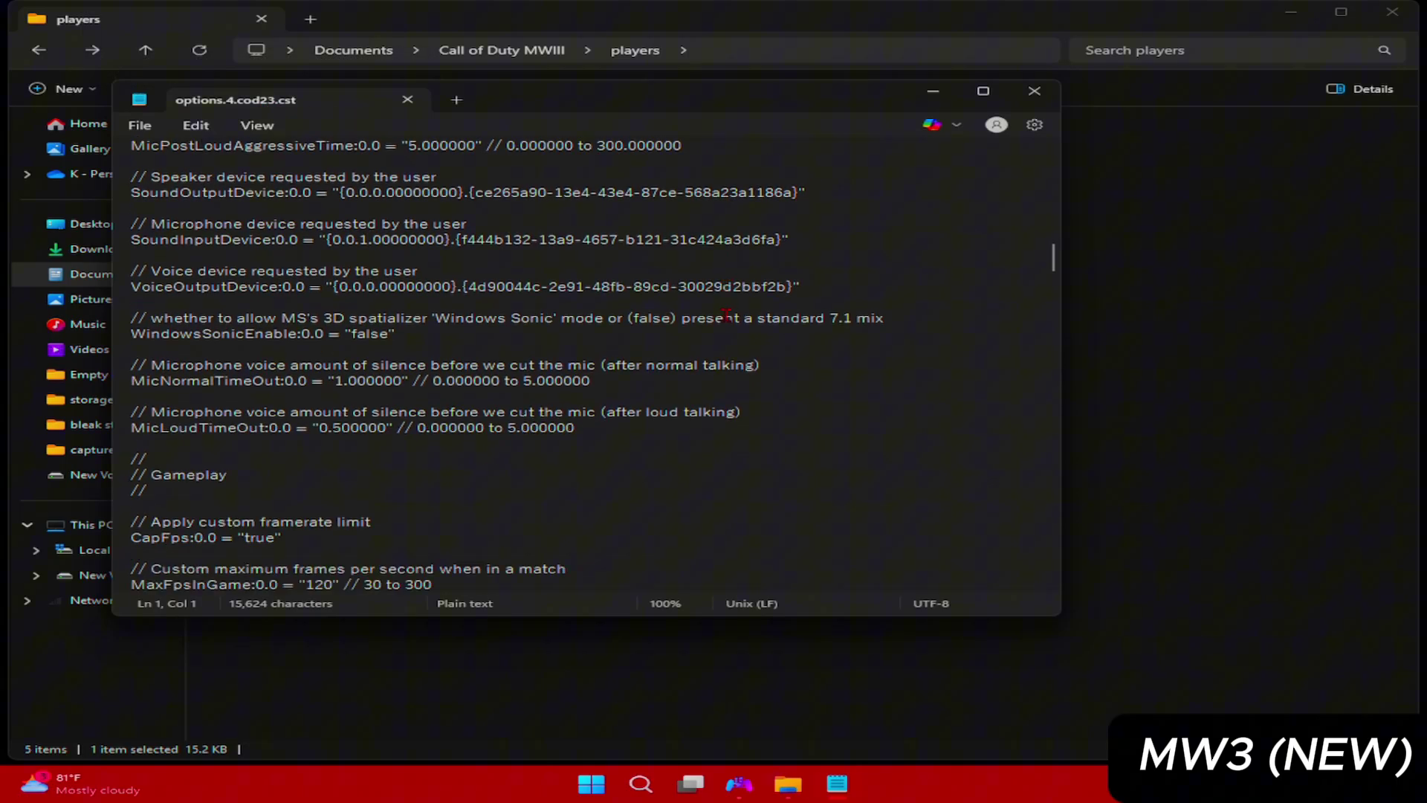
scroll(726, 317, "down", 15)
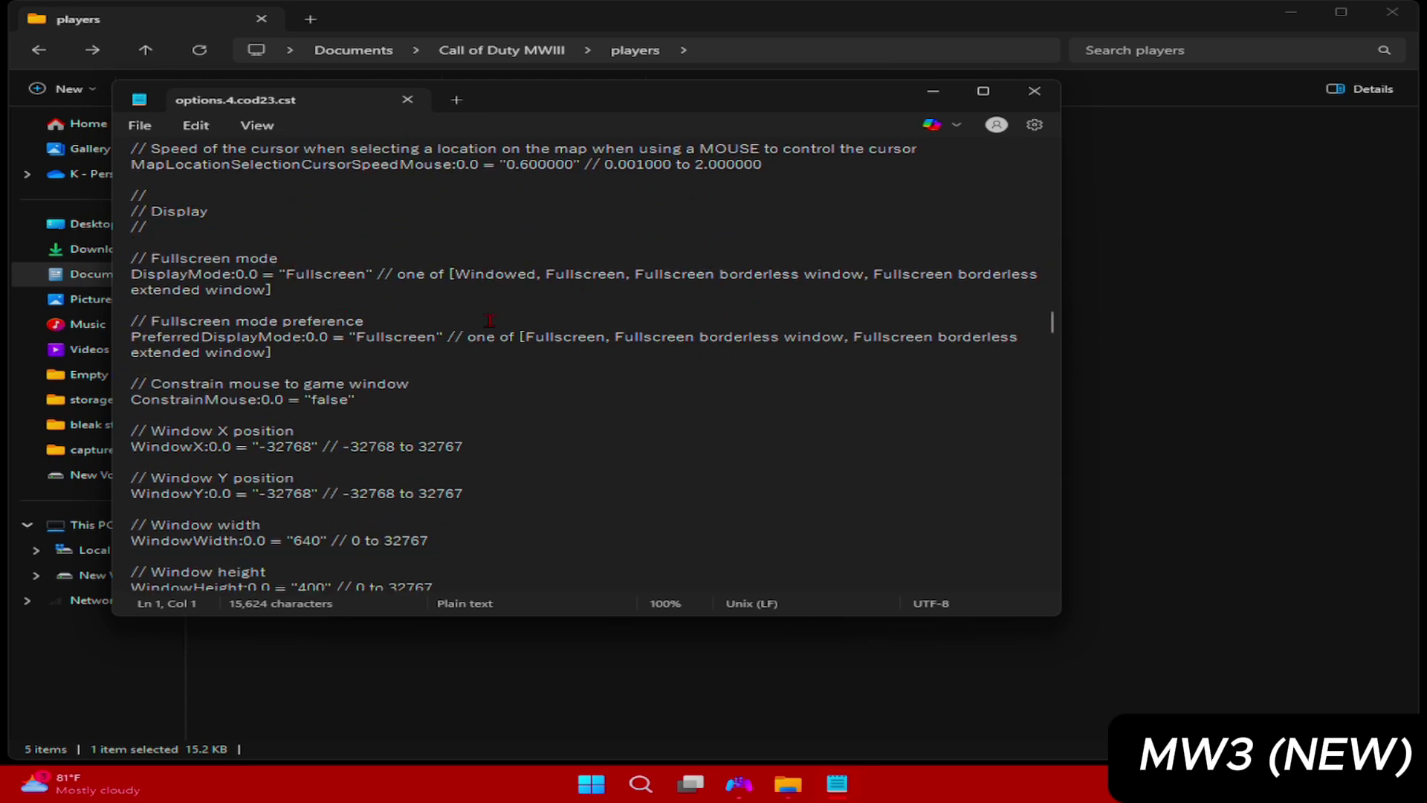
scroll(548, 356, "down", 2)
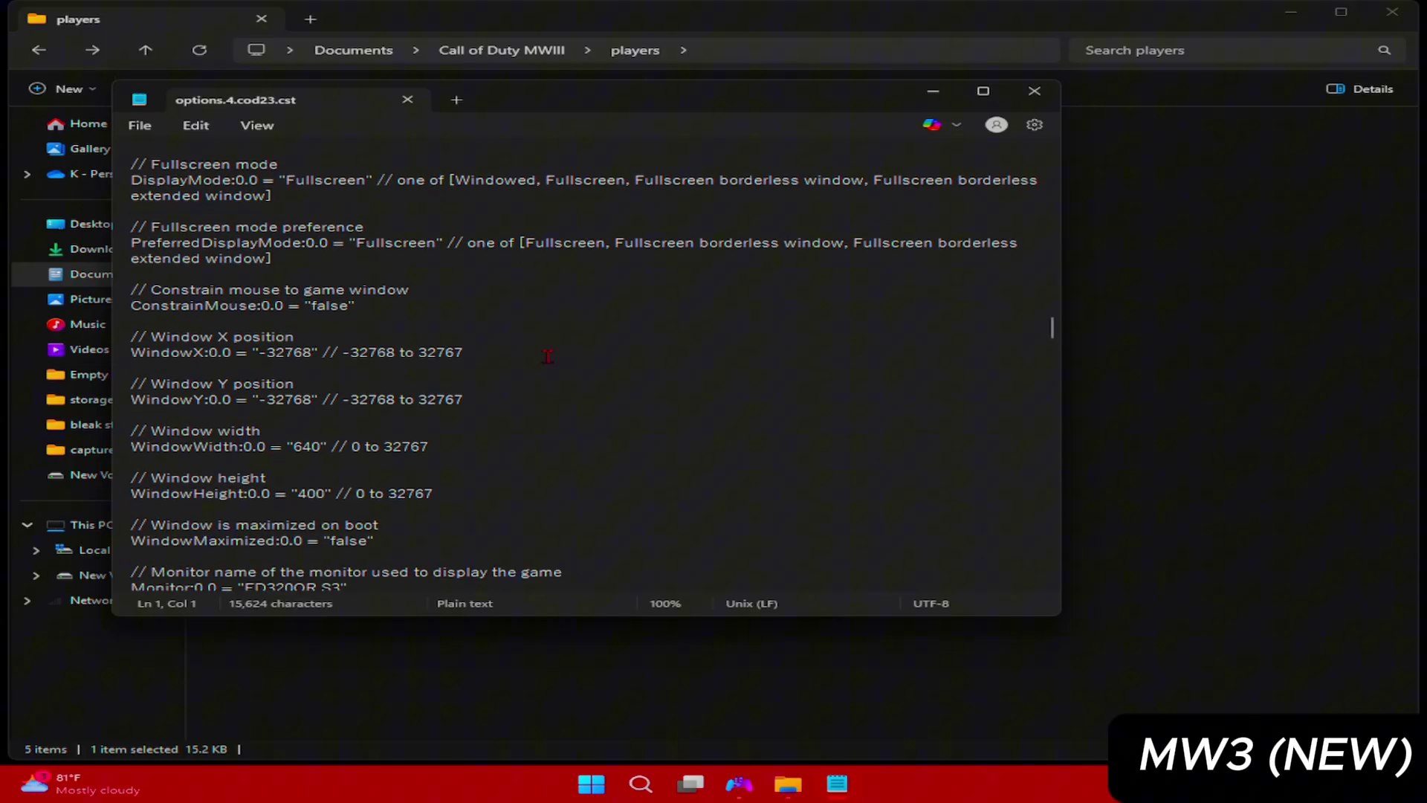
scroll(431, 327, "down", 3)
scroll(640, 333, "down", 1)
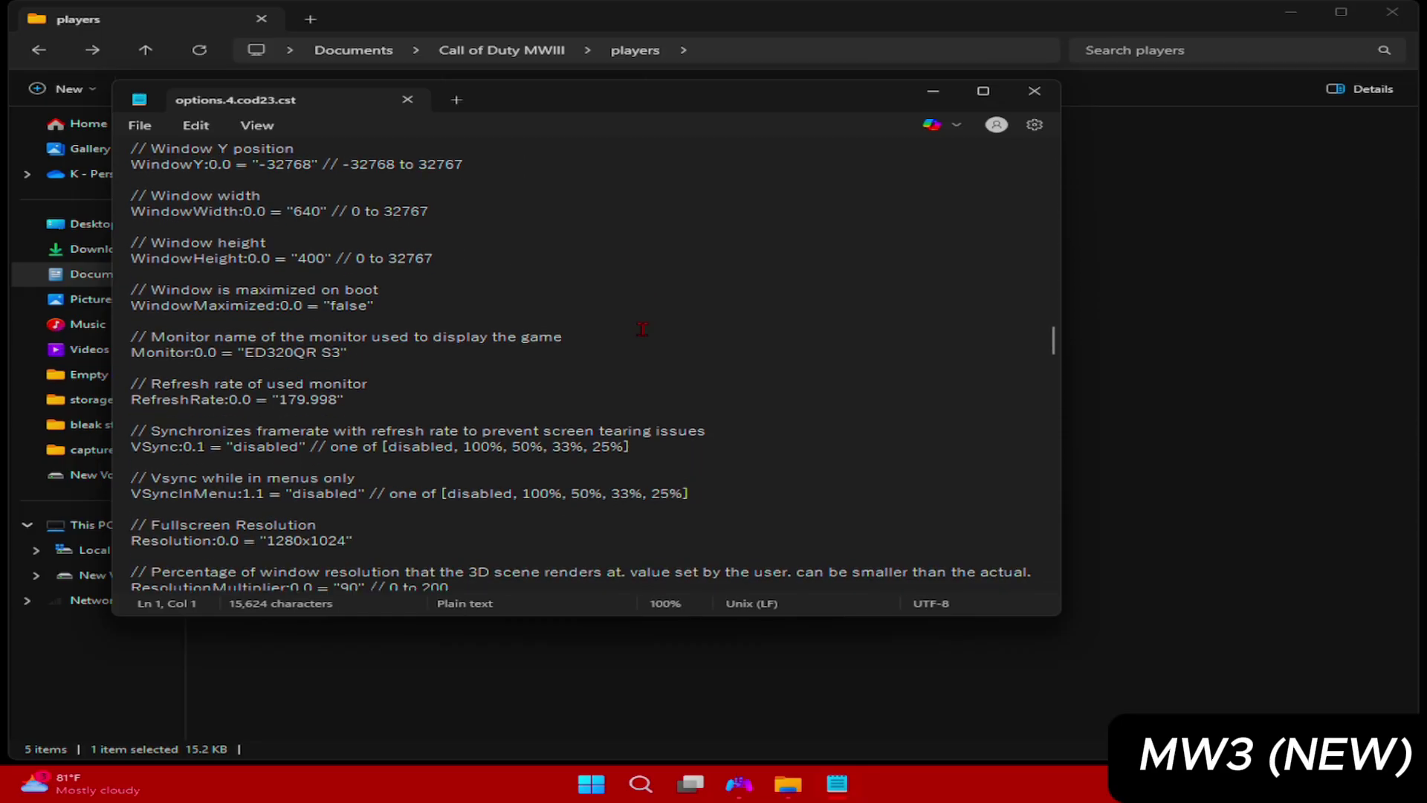
scroll(641, 330, "down", 2)
scroll(641, 329, "down", 1)
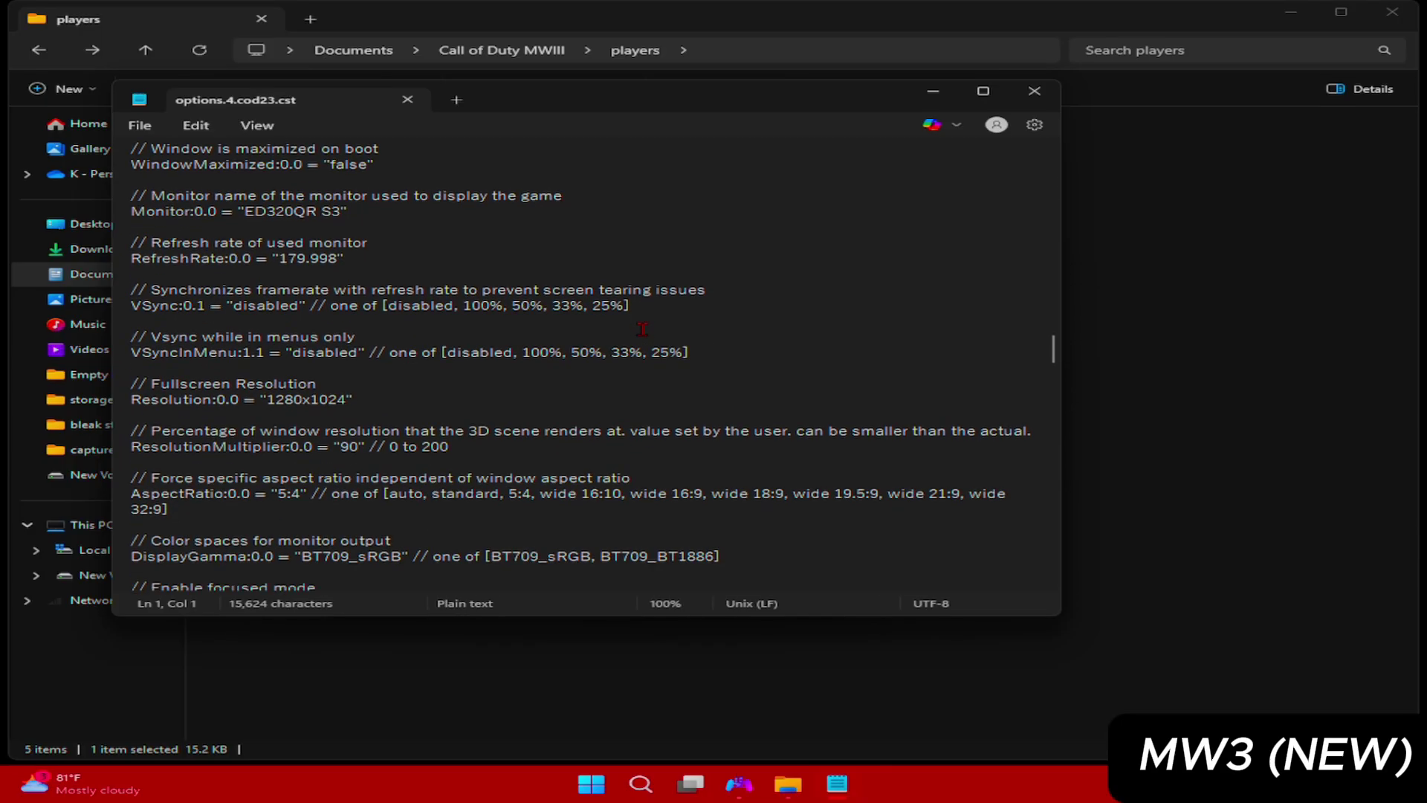
scroll(382, 357, "down", 2)
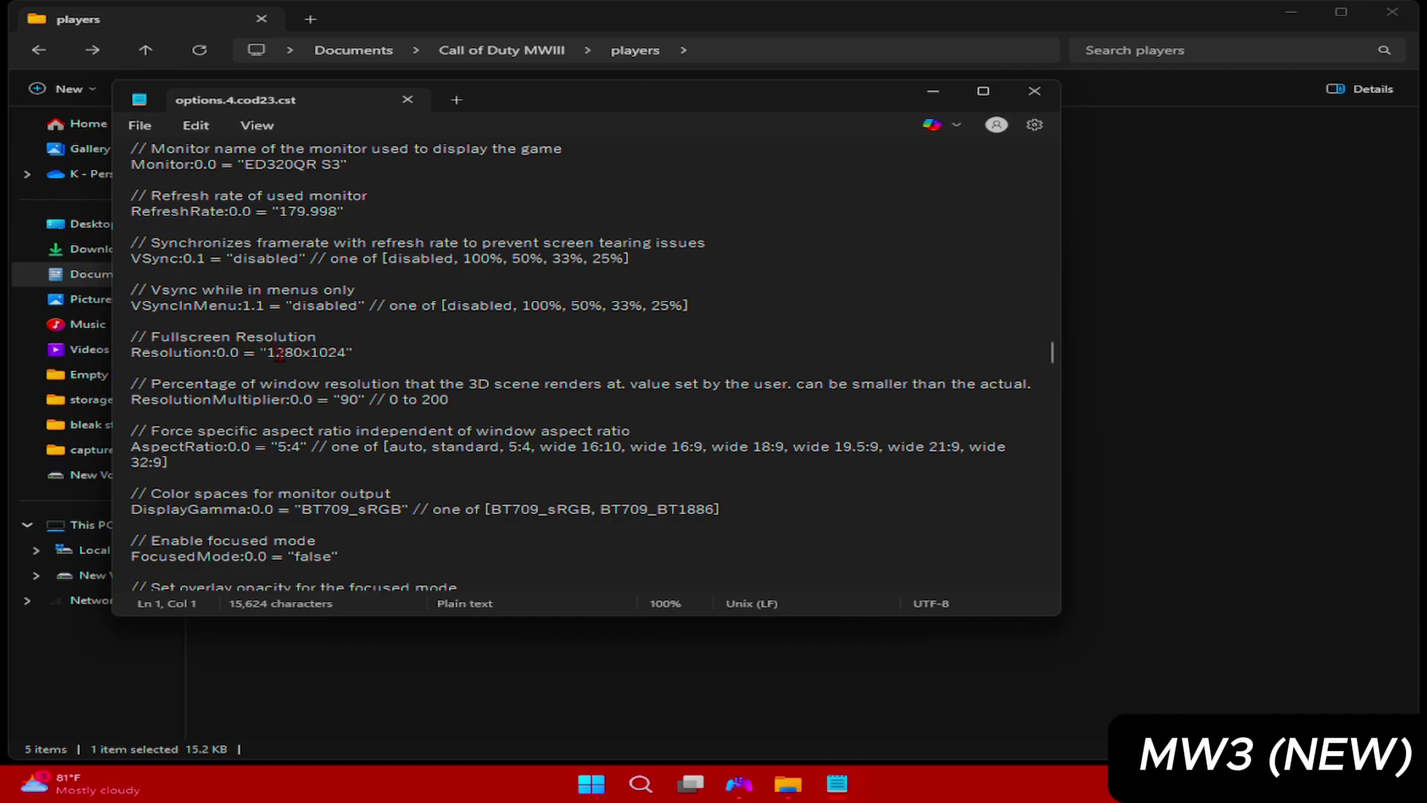
scroll(514, 357, "down", 2)
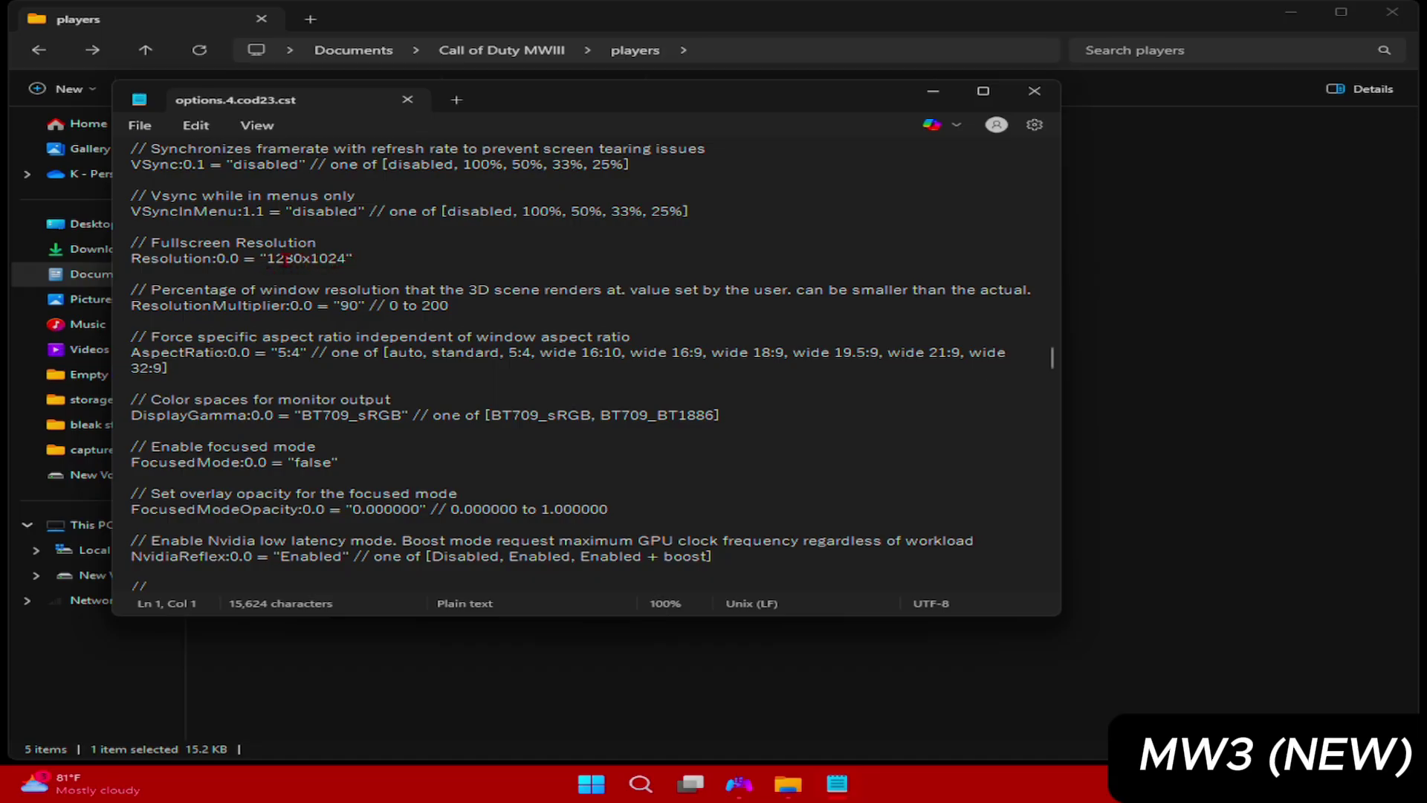
scroll(483, 312, "down", 15)
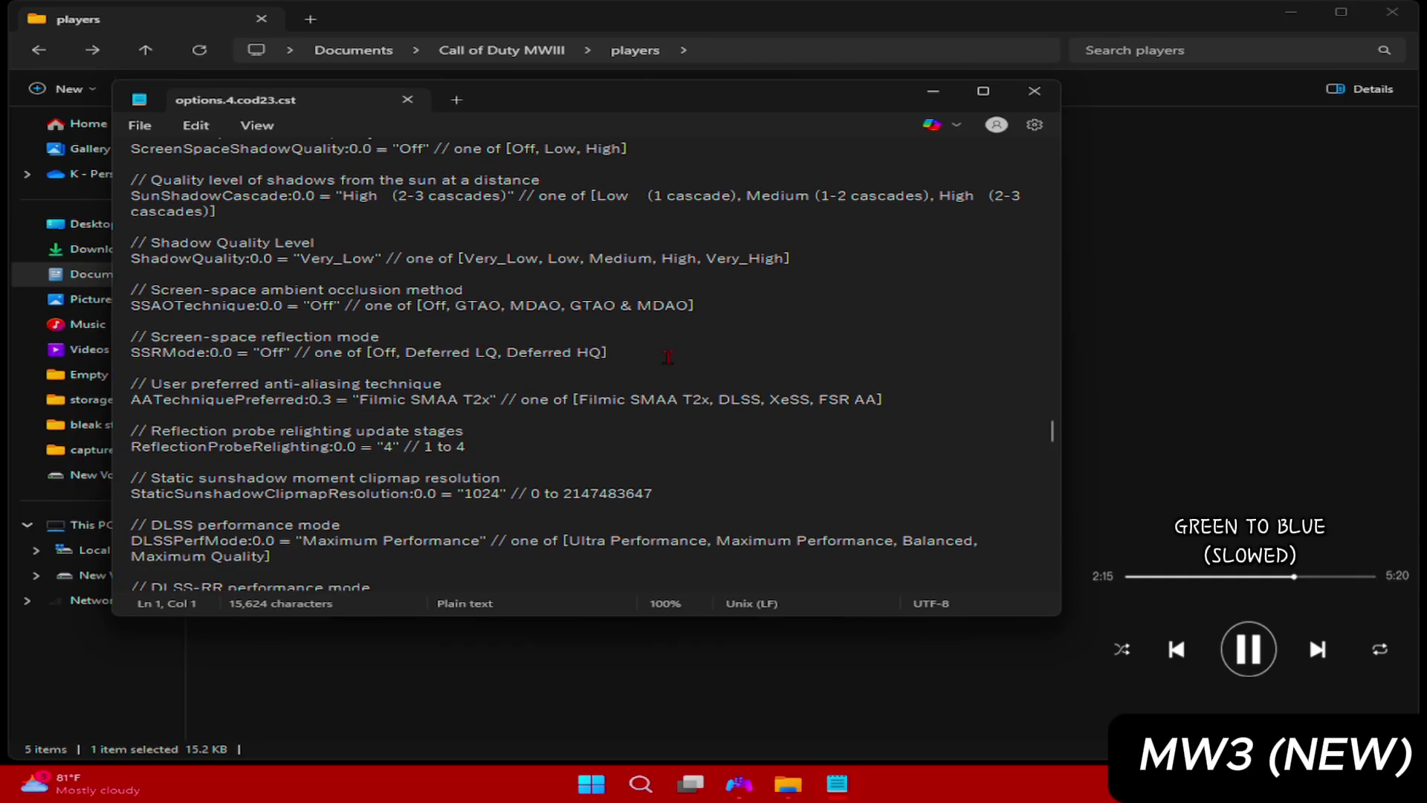
scroll(683, 342, "up", 15)
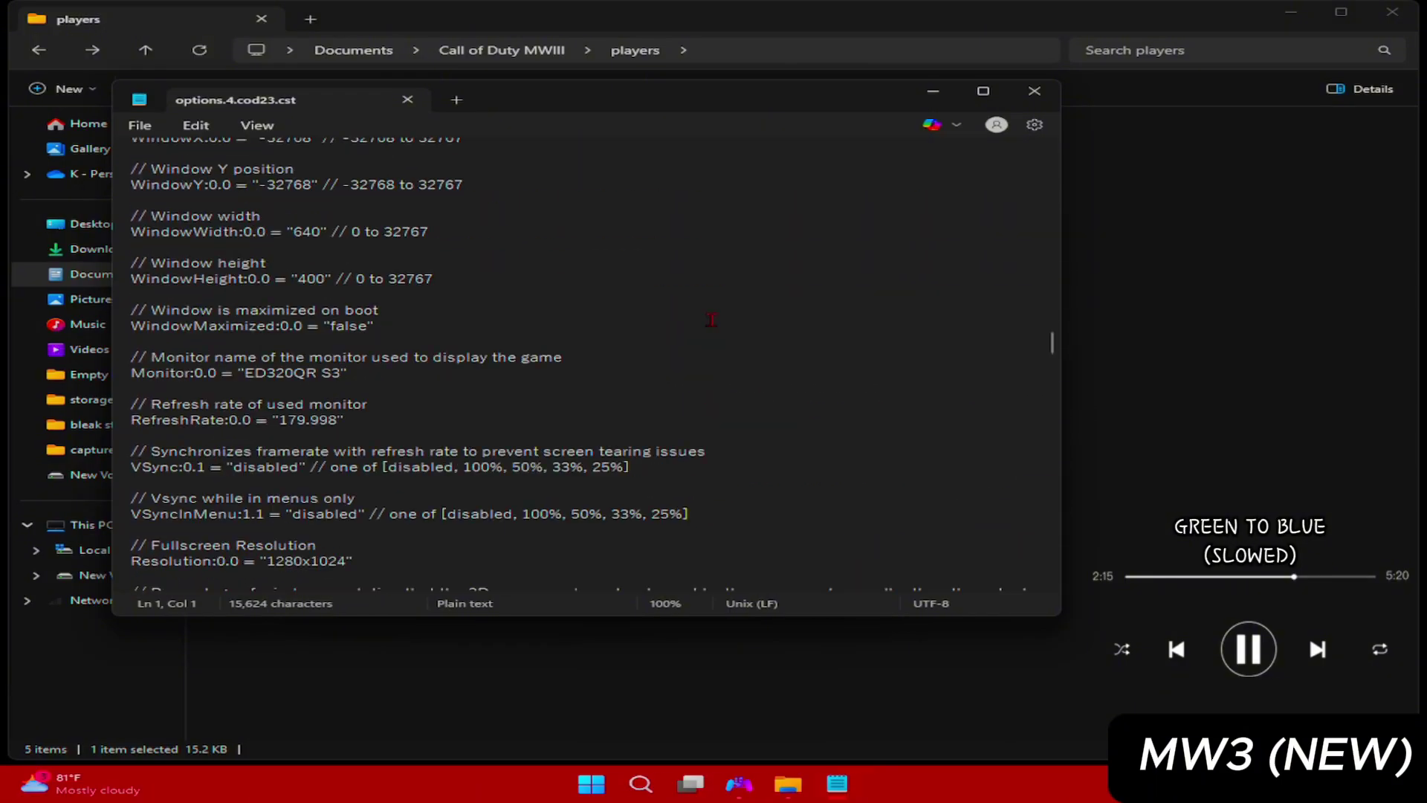
scroll(712, 320, "up", 10)
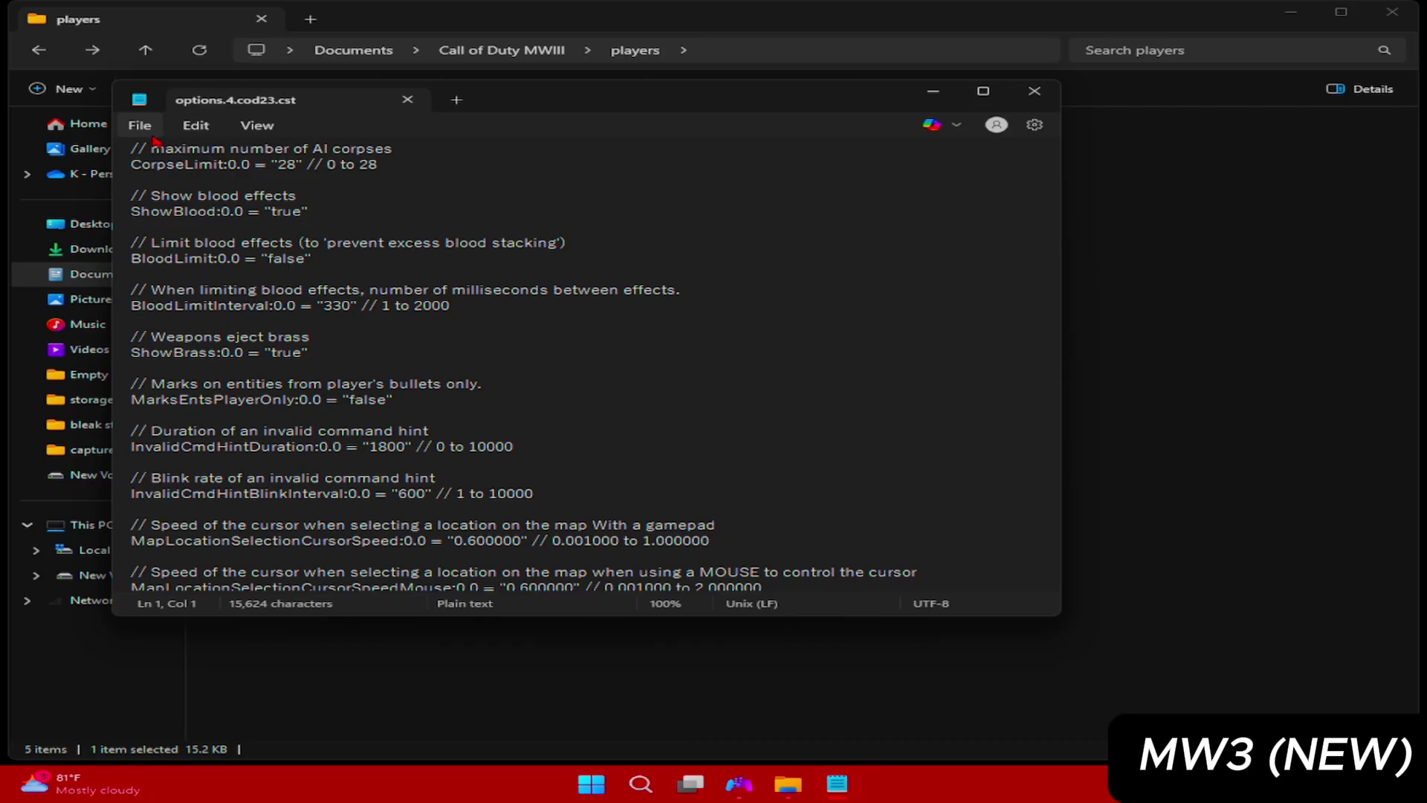
Close options.4.cod23.cst, cancel a Read-only toggle in its Properties, and close Explorer
left_click(407, 99)
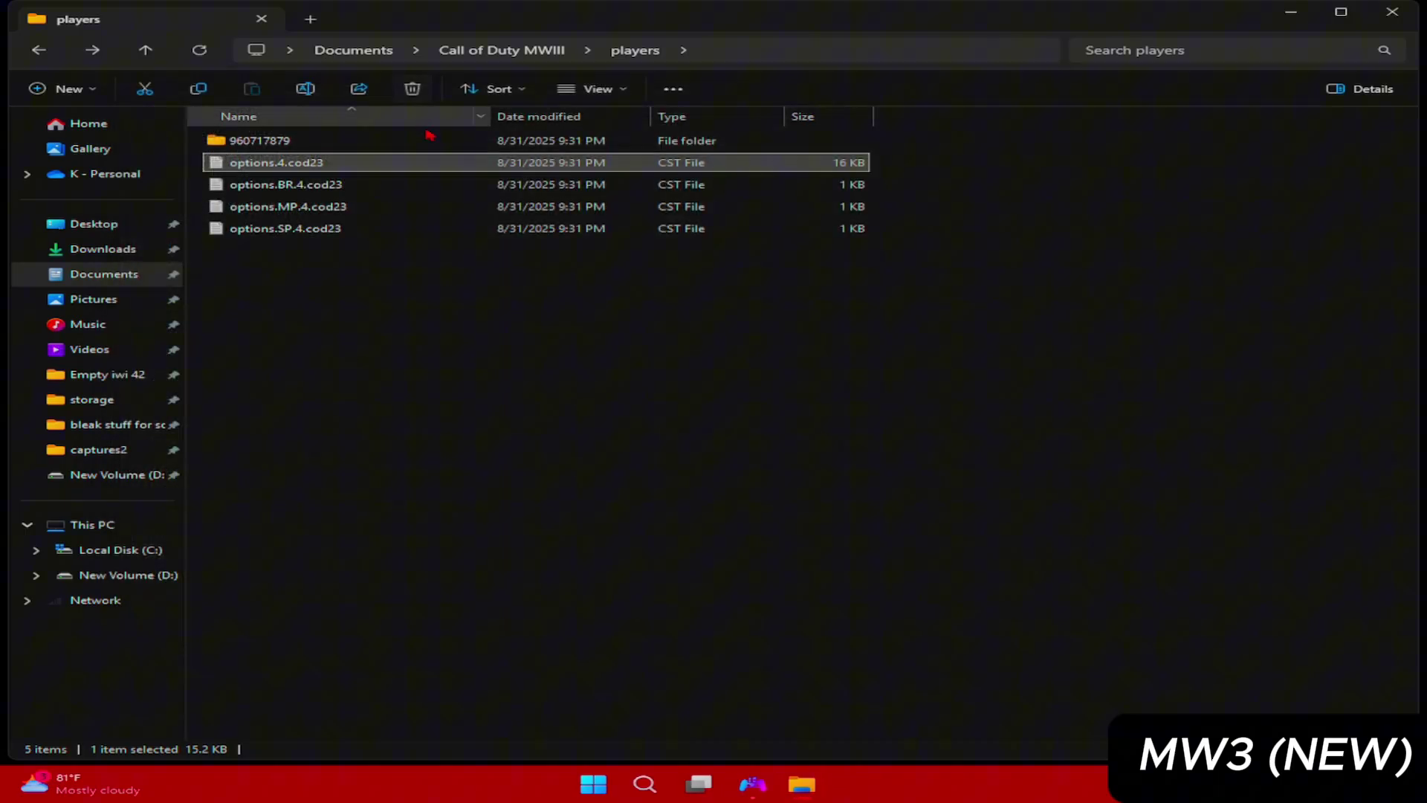
right_click(381, 169)
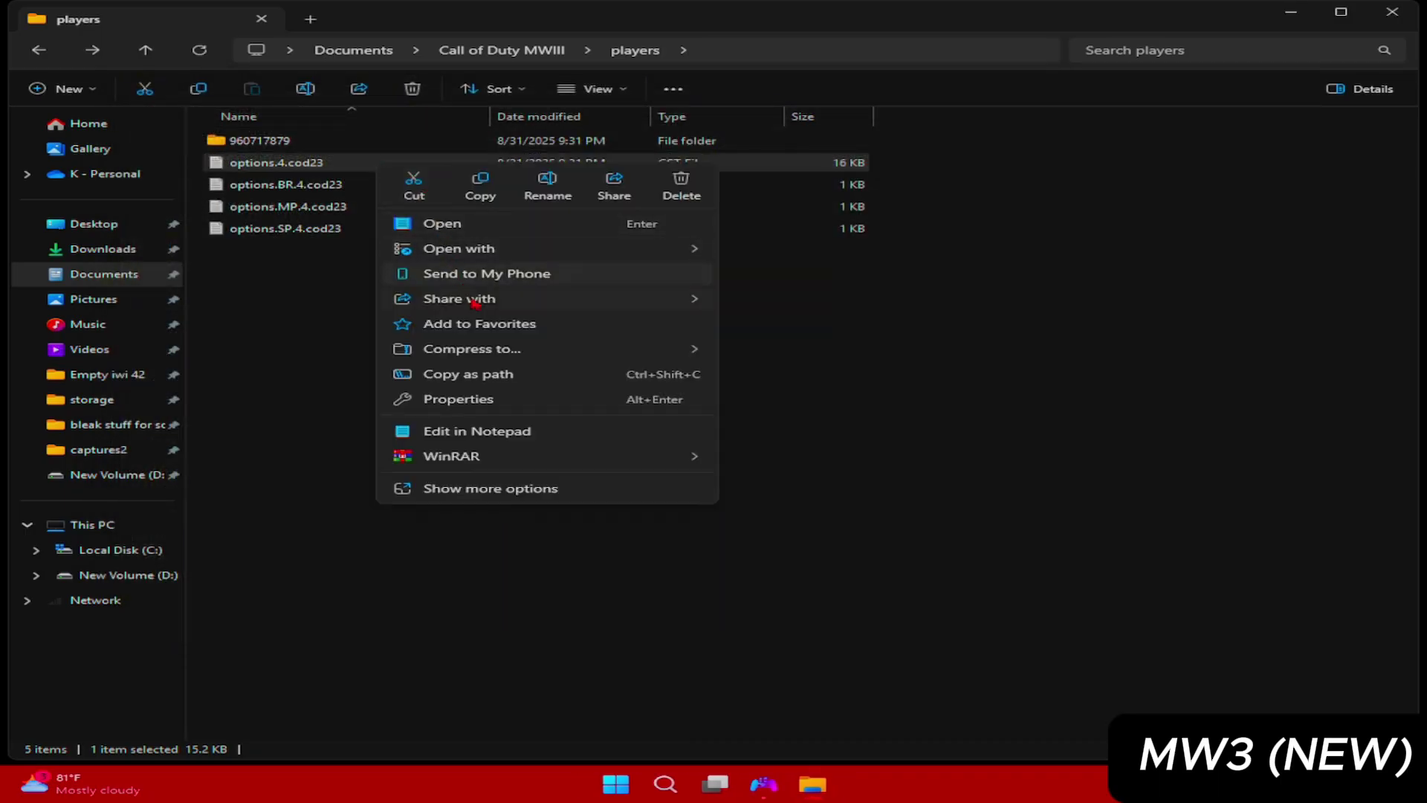
left_click(508, 398)
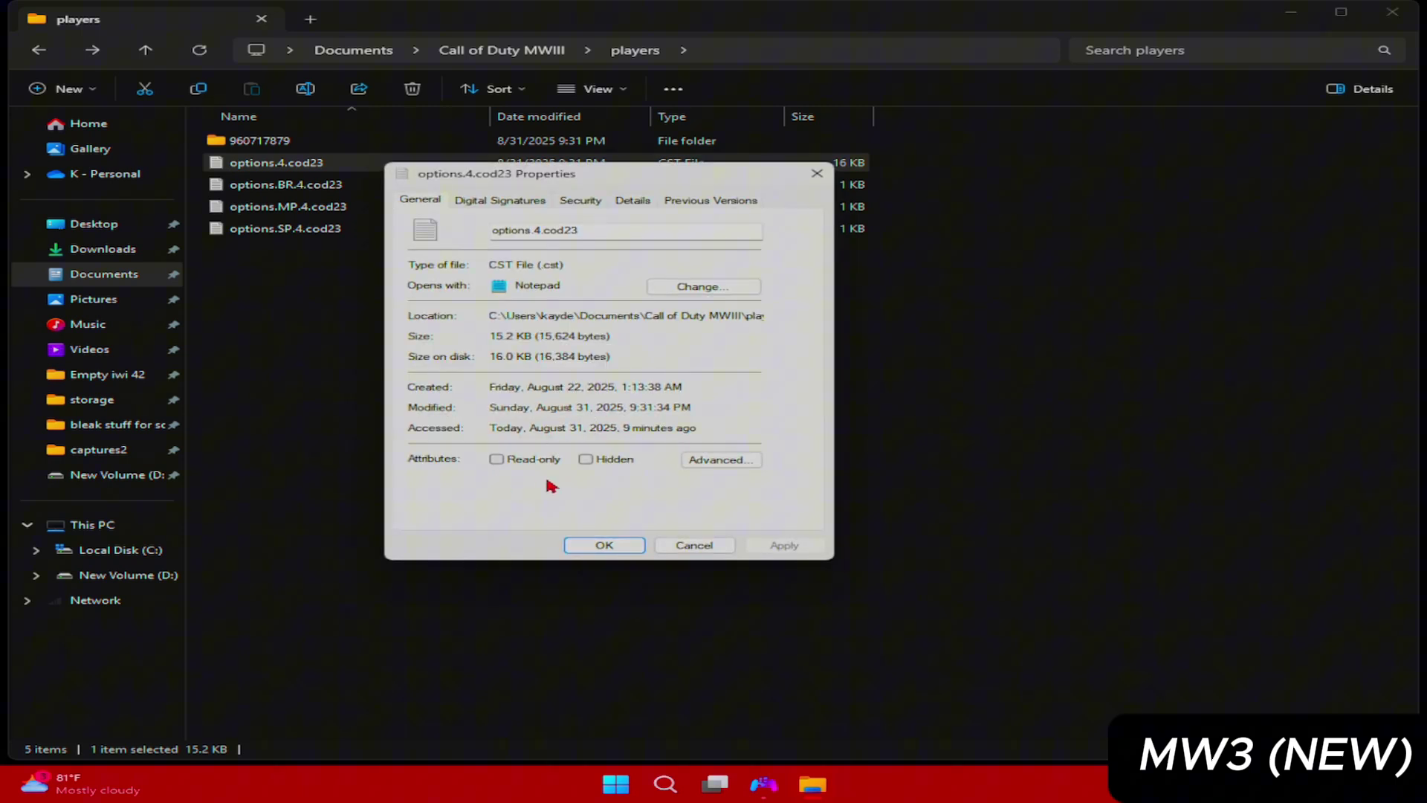
left_click(497, 459)
left_click(694, 544)
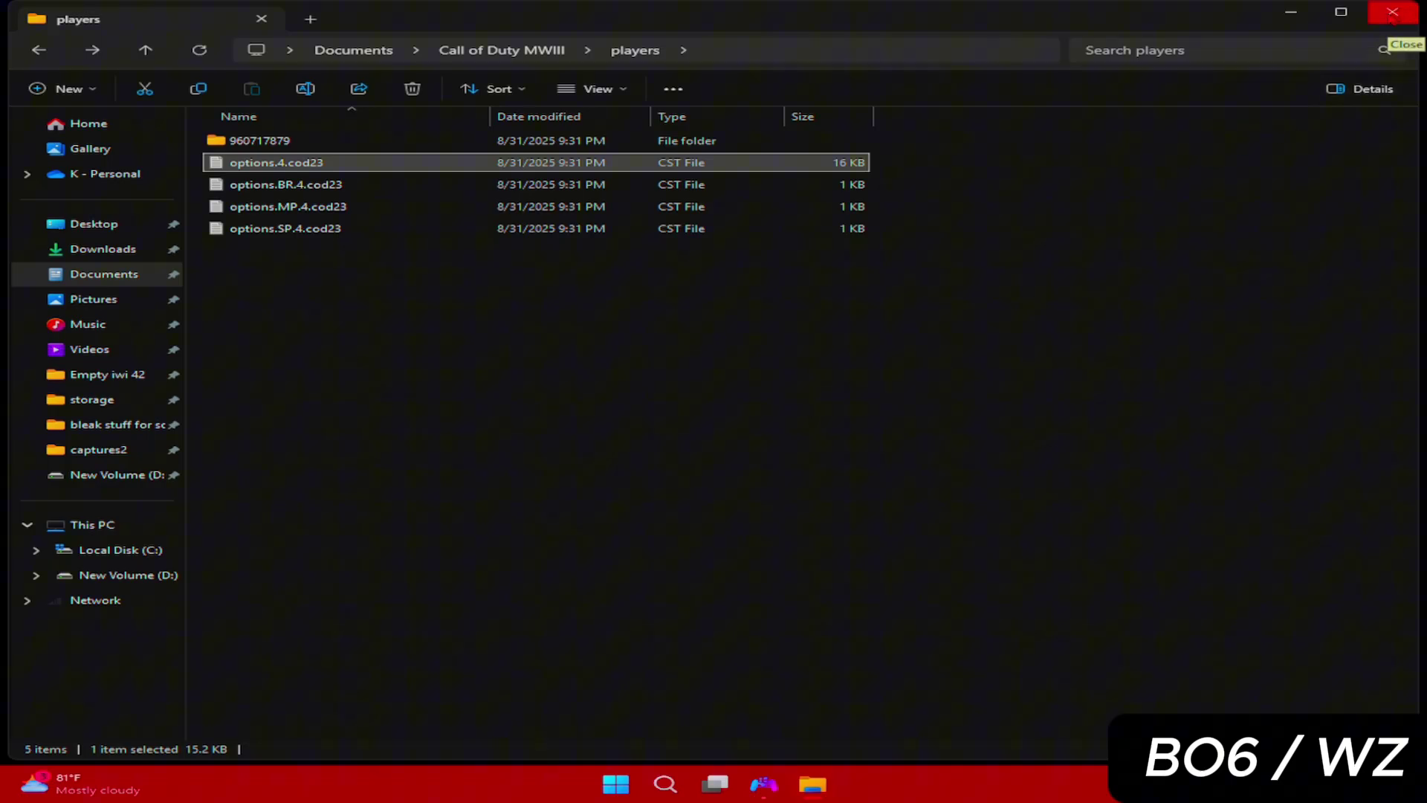
left_click(1392, 15)
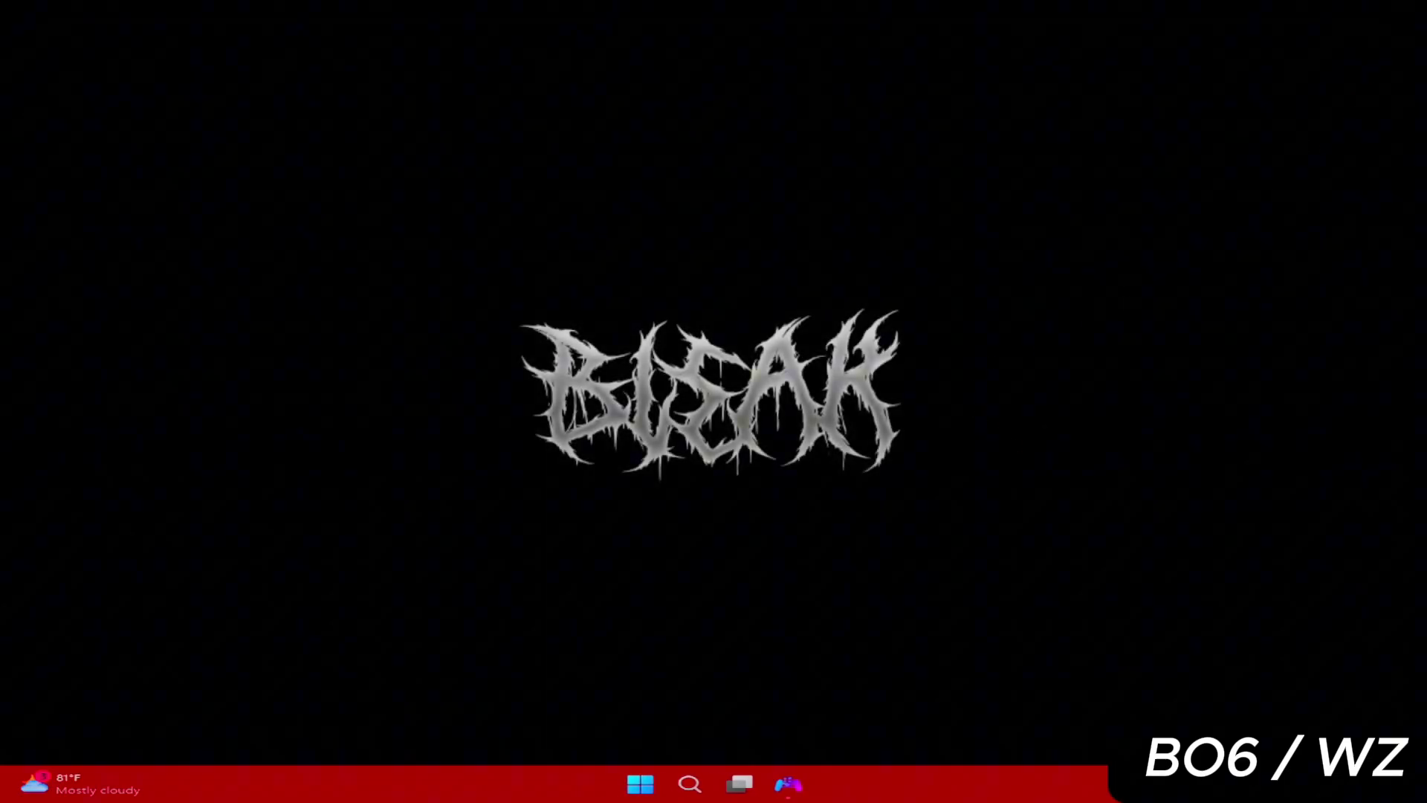
Open Documents > Call of Duty > players in a new File Explorer window
key("super+e")
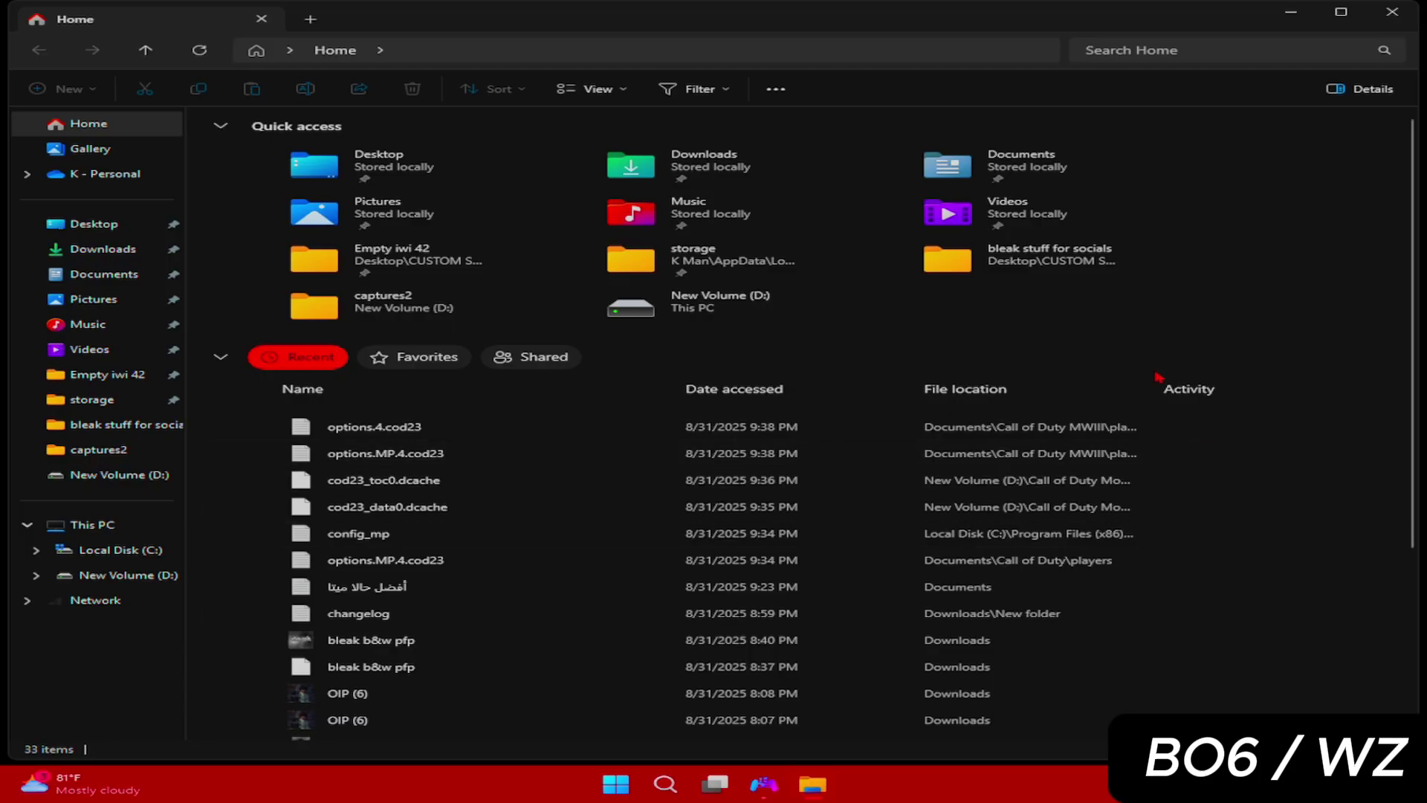
double_click(1045, 168)
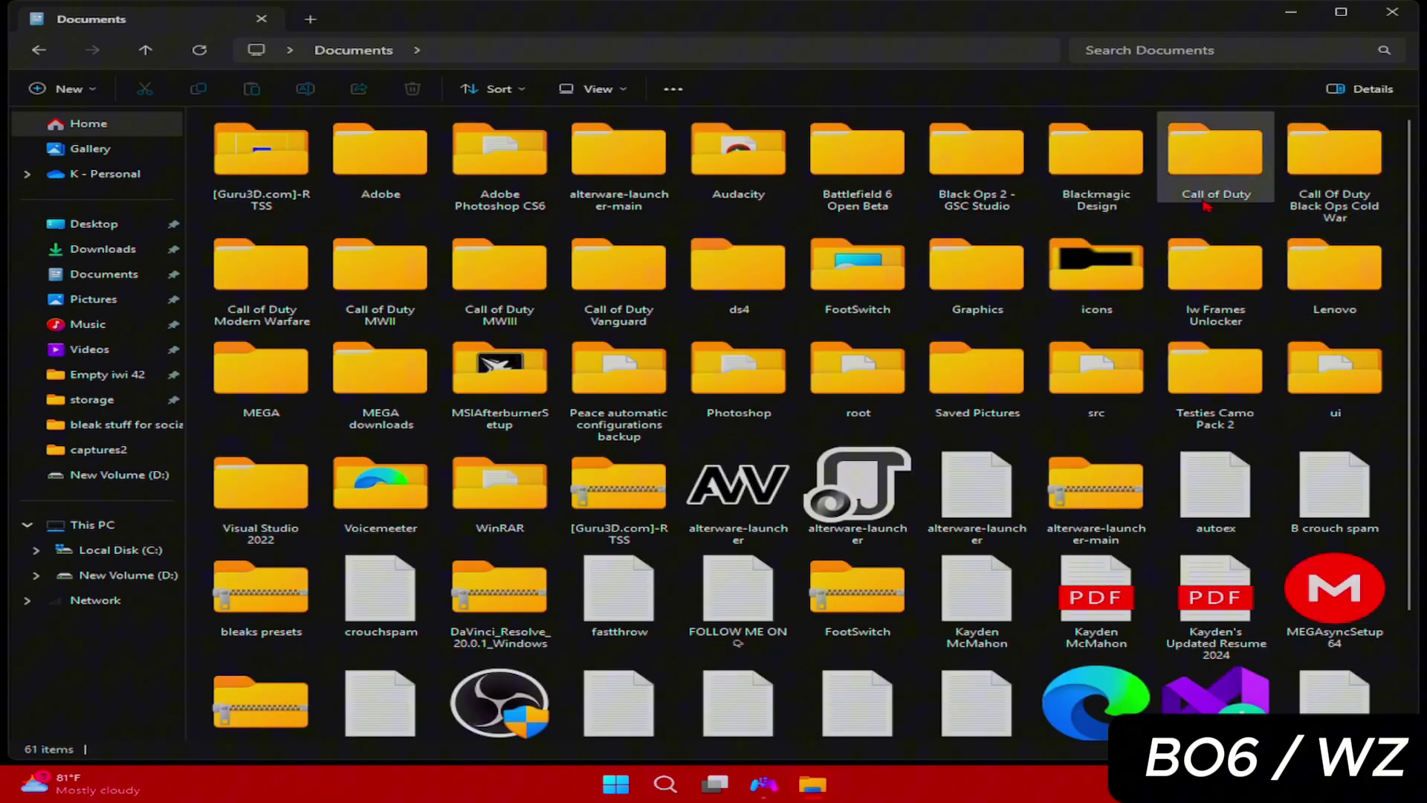
left_click(1225, 177)
double_click(1223, 176)
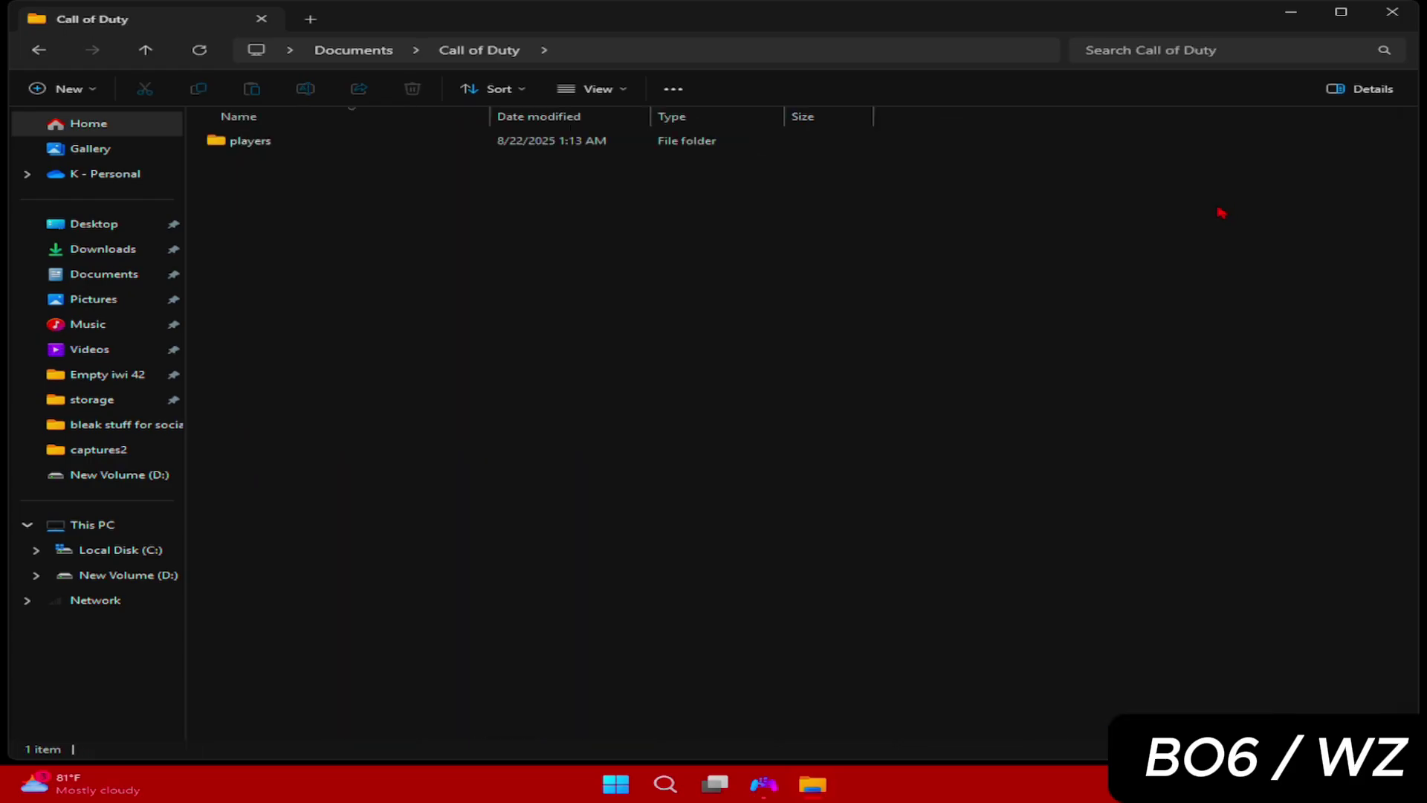
double_click(277, 143)
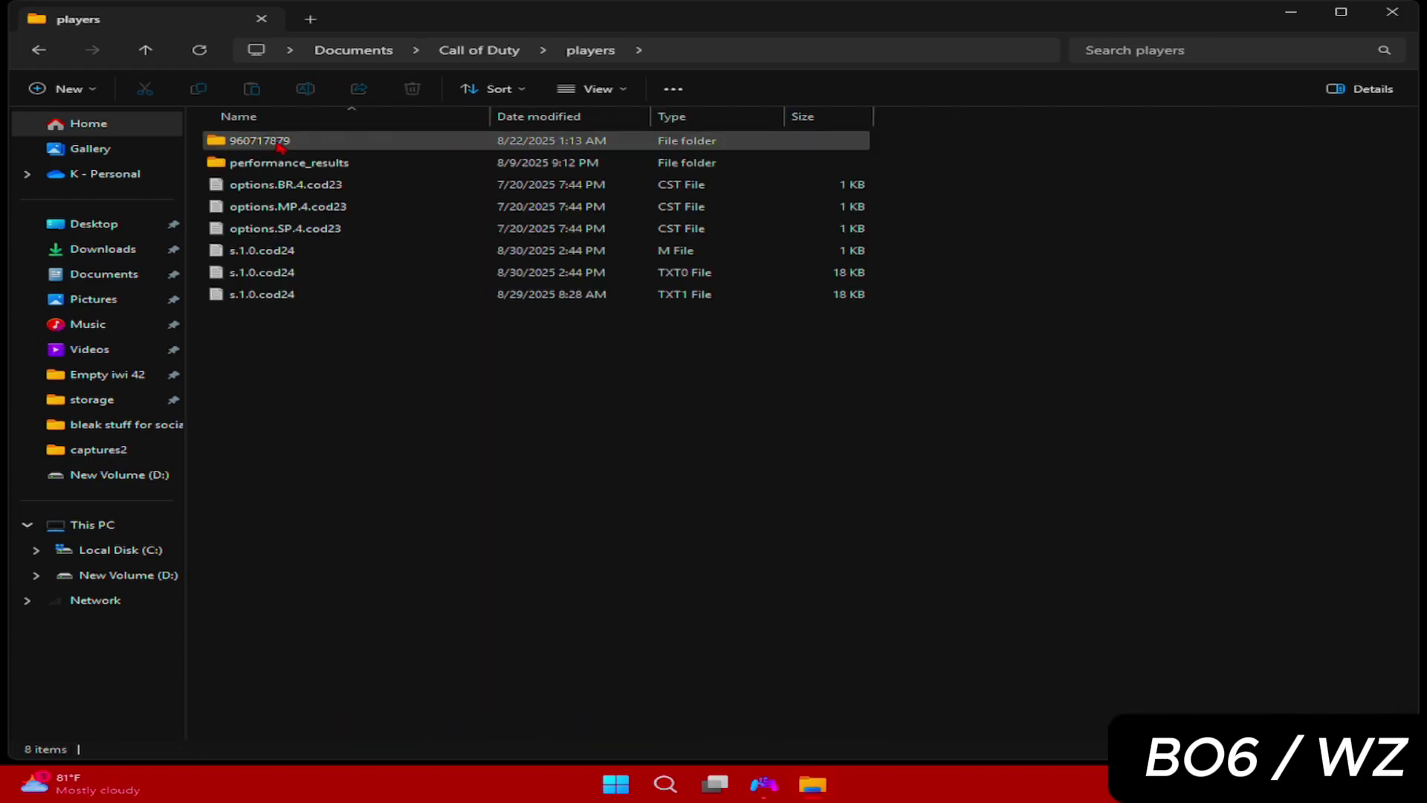
Open s.1.0.cod24.txt0 in Notepad and check Resolution 1280x1024 and AspectRatio 5:4
double_click(374, 274)
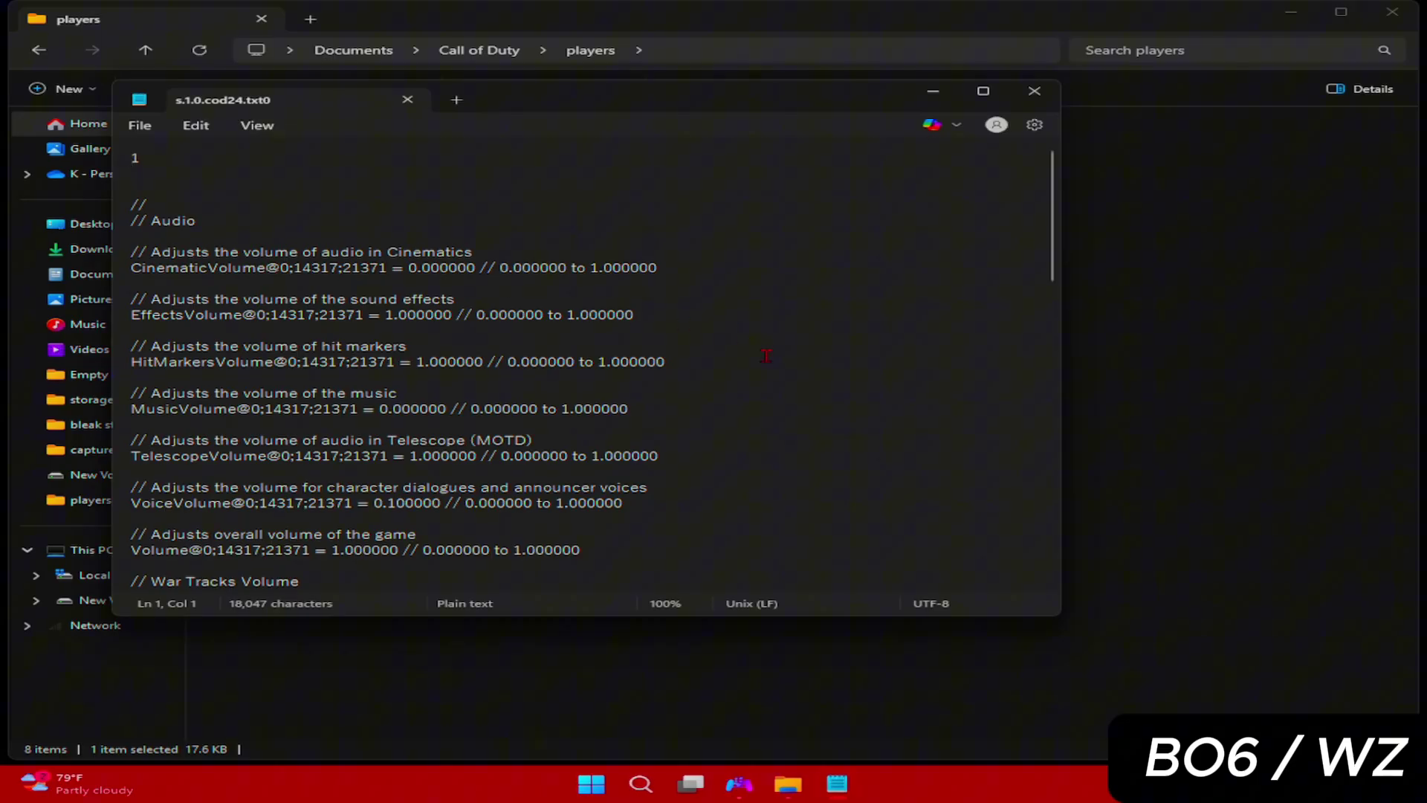
scroll(701, 330, "down", 13)
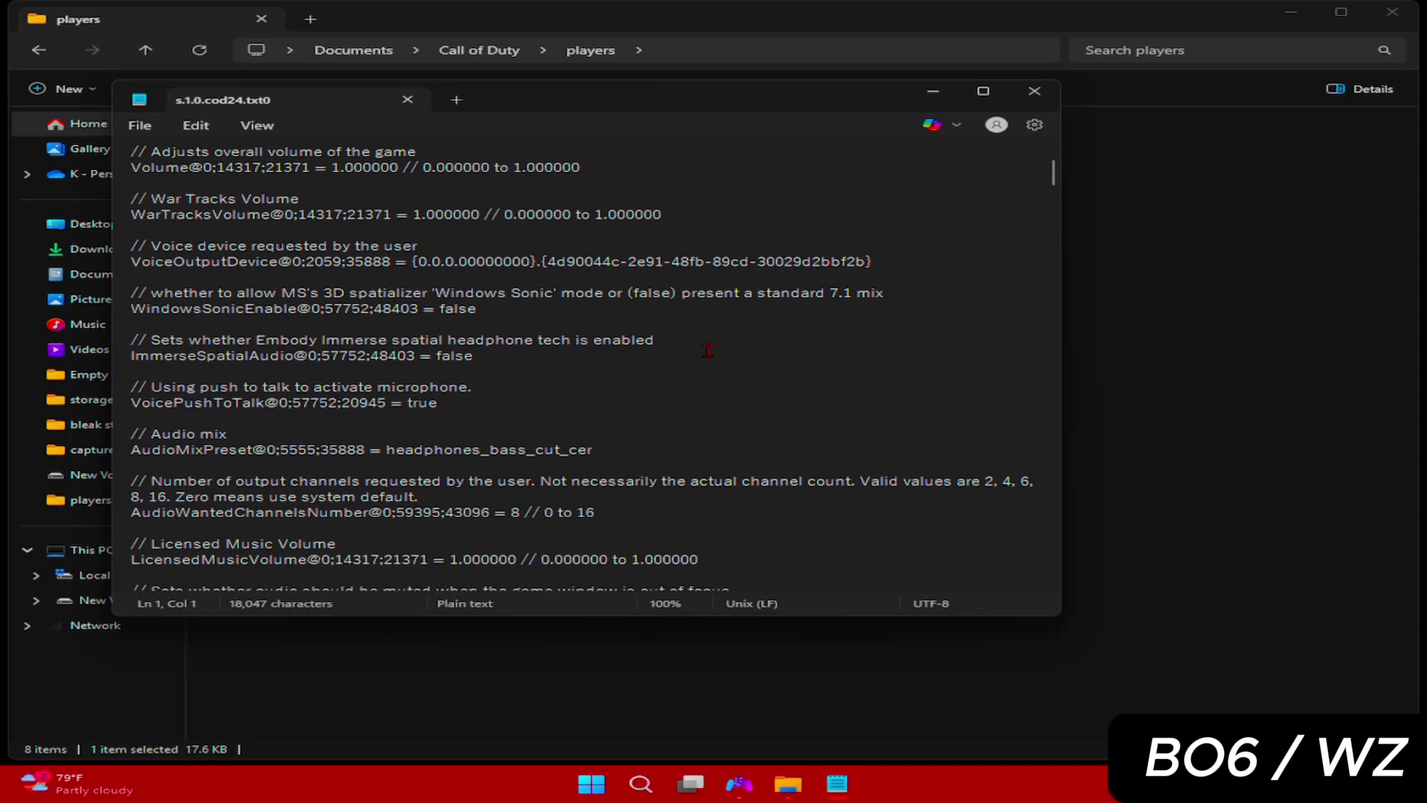
scroll(715, 358, "down", 12)
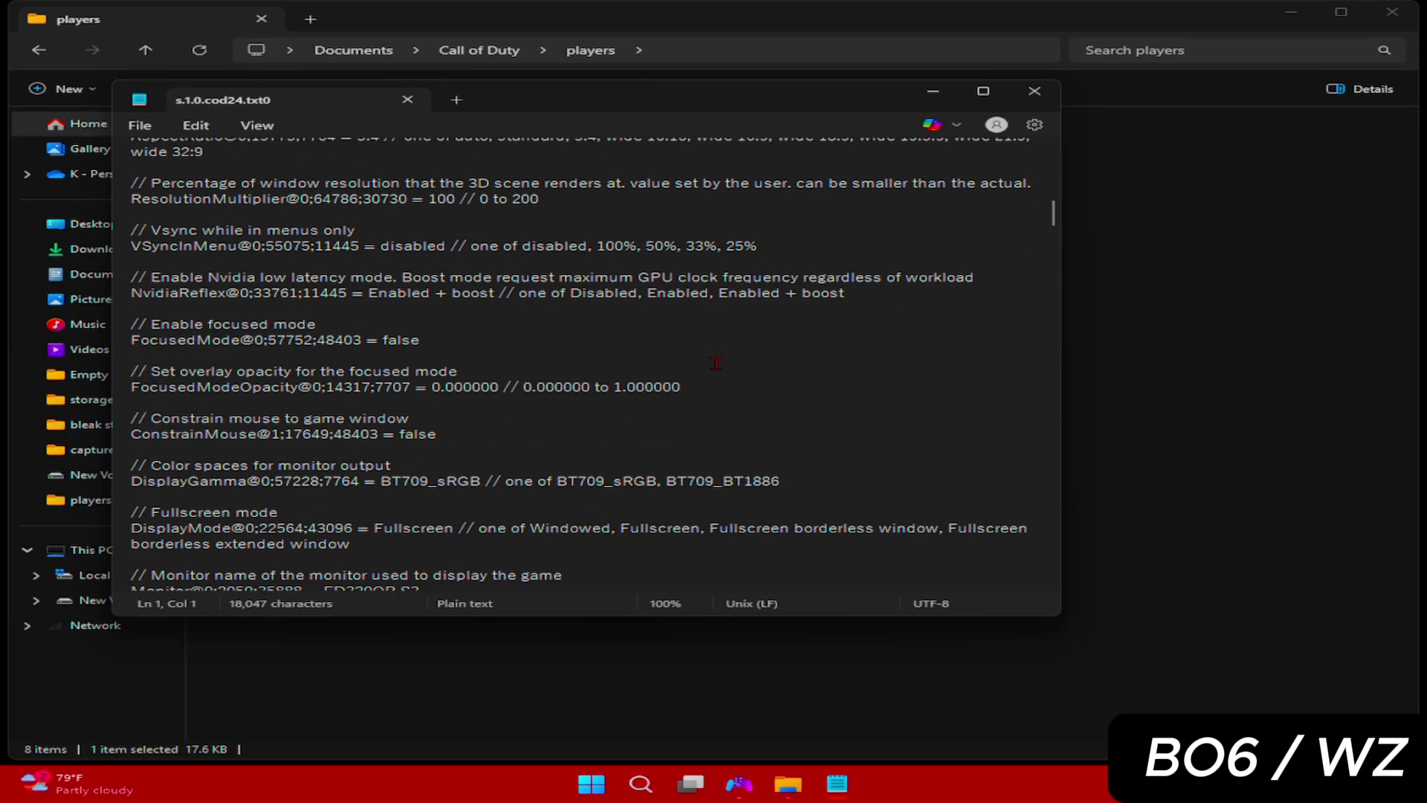
scroll(714, 372, "down", 6)
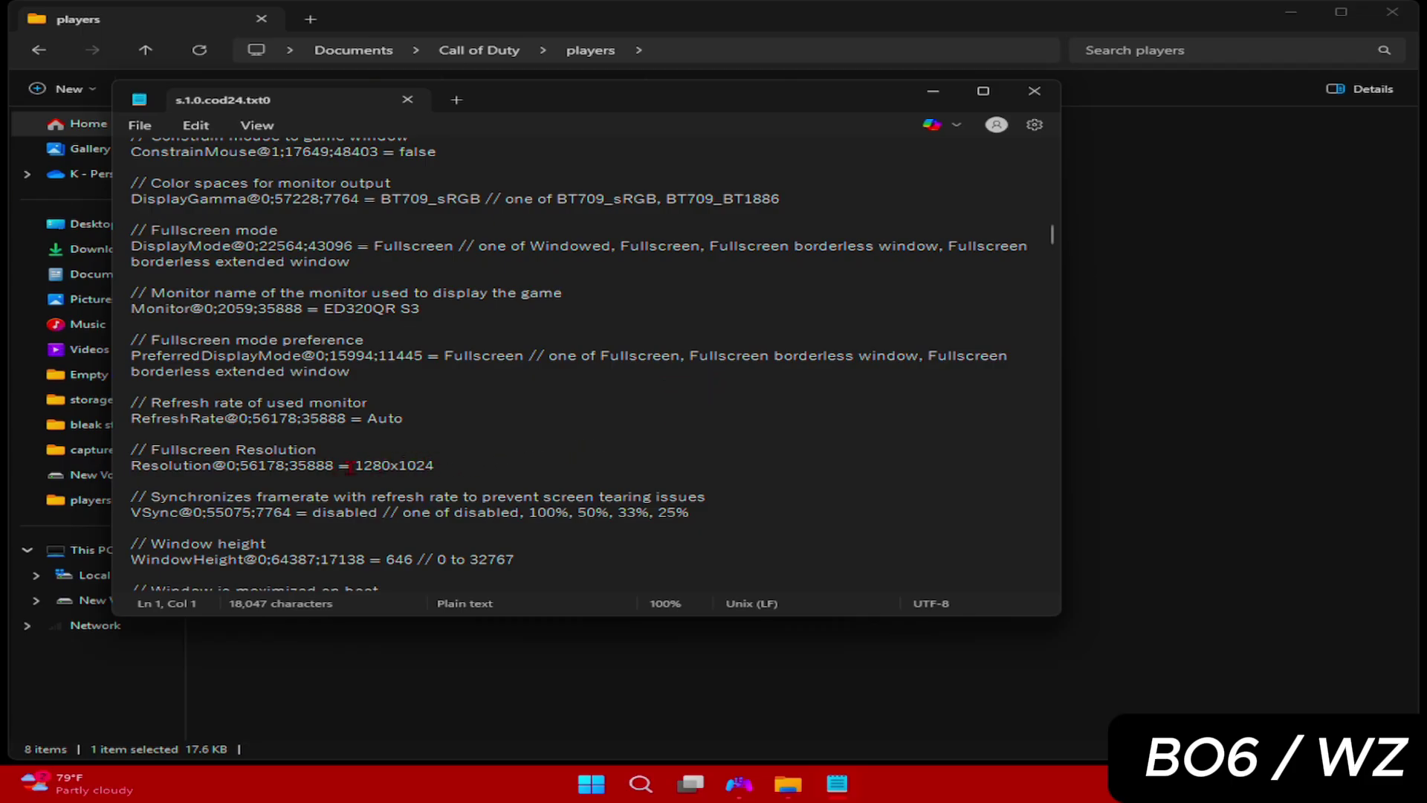
scroll(458, 372, "down", 2)
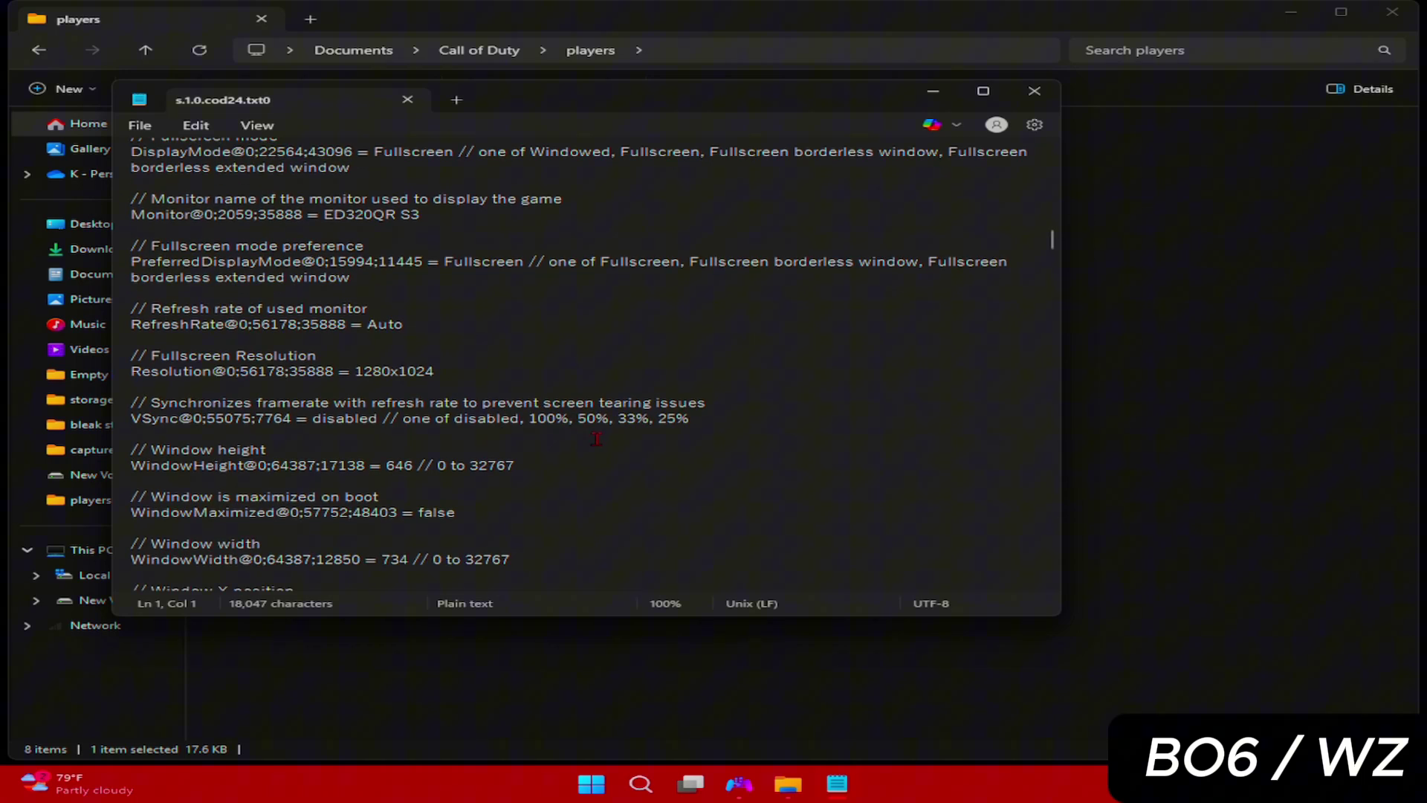
scroll(458, 372, "down", 6)
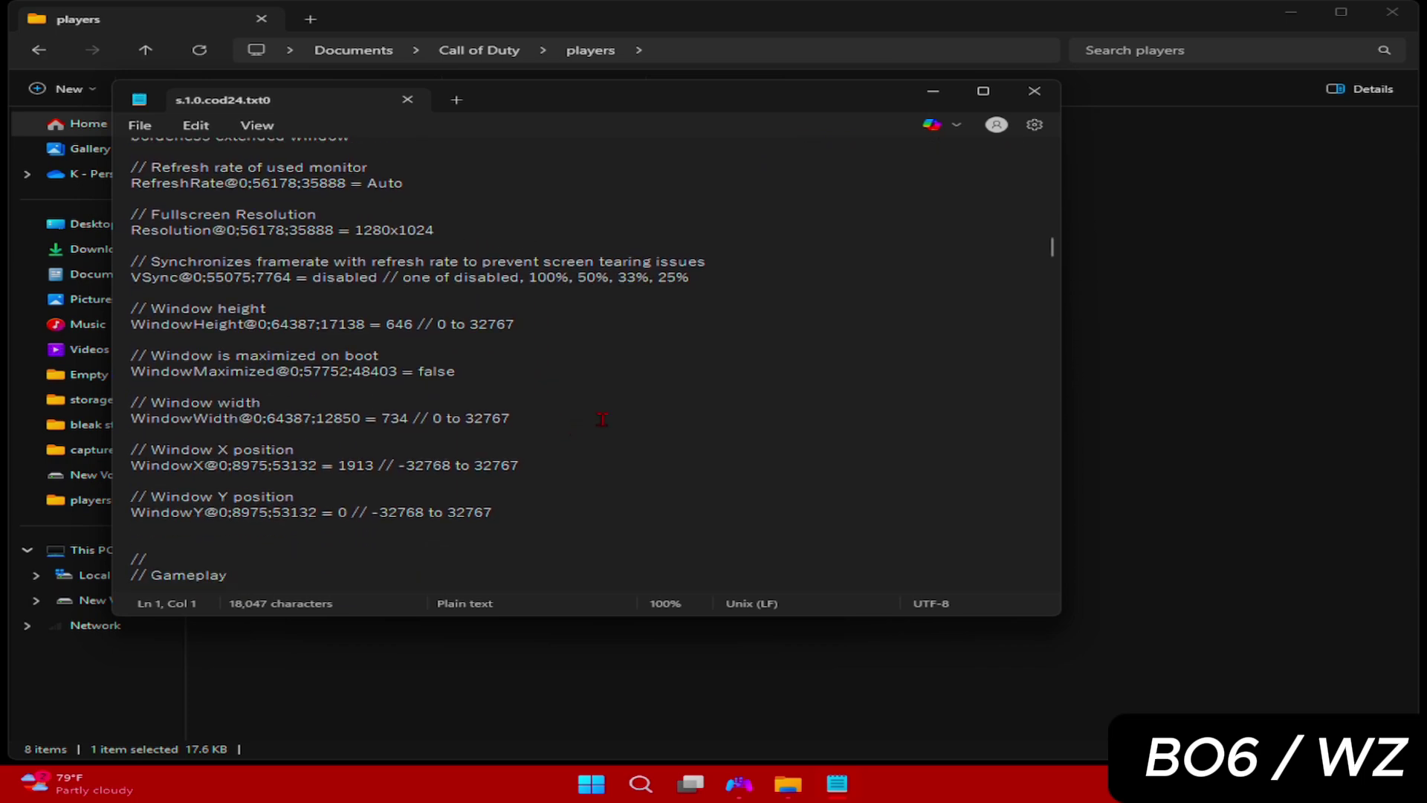
scroll(557, 422, "up", 15)
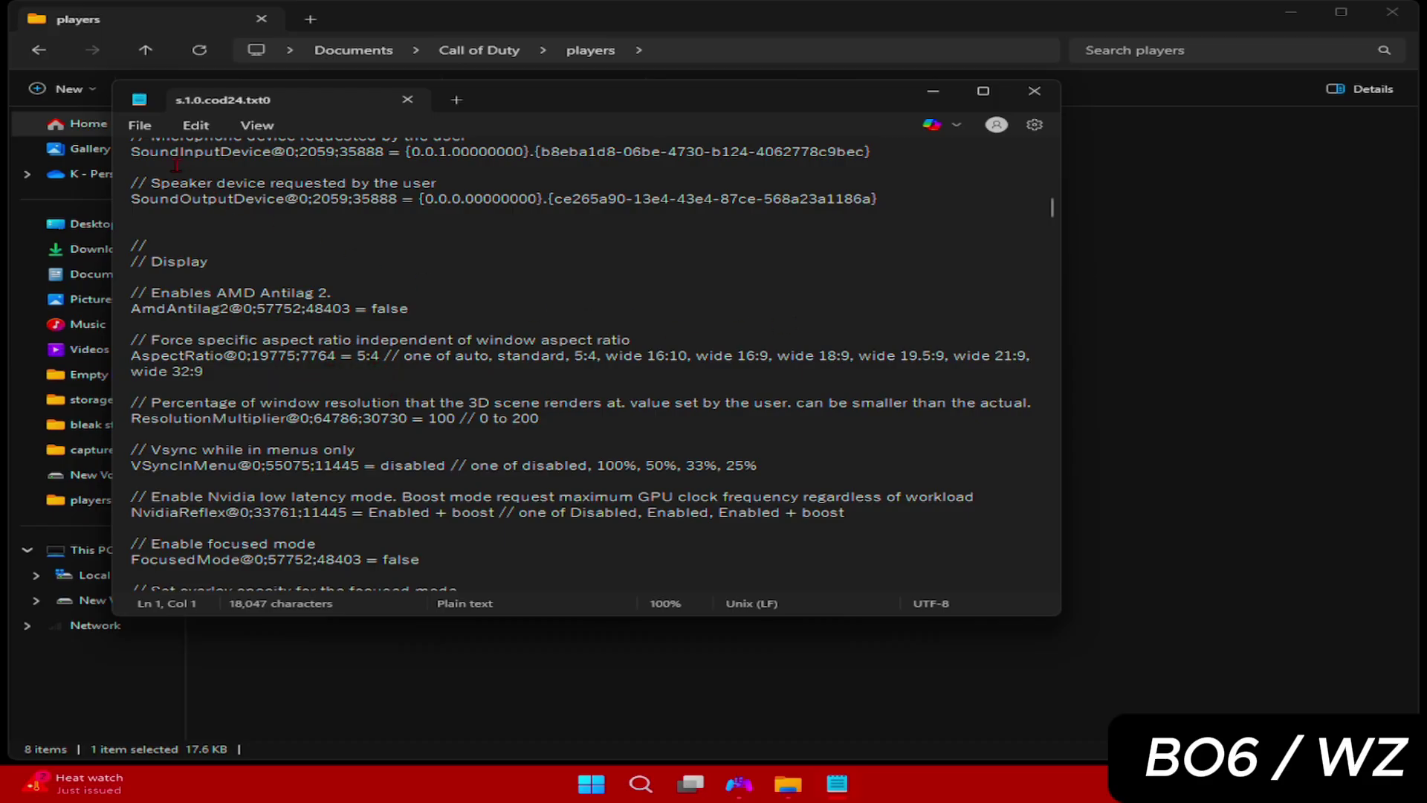
left_click(140, 125)
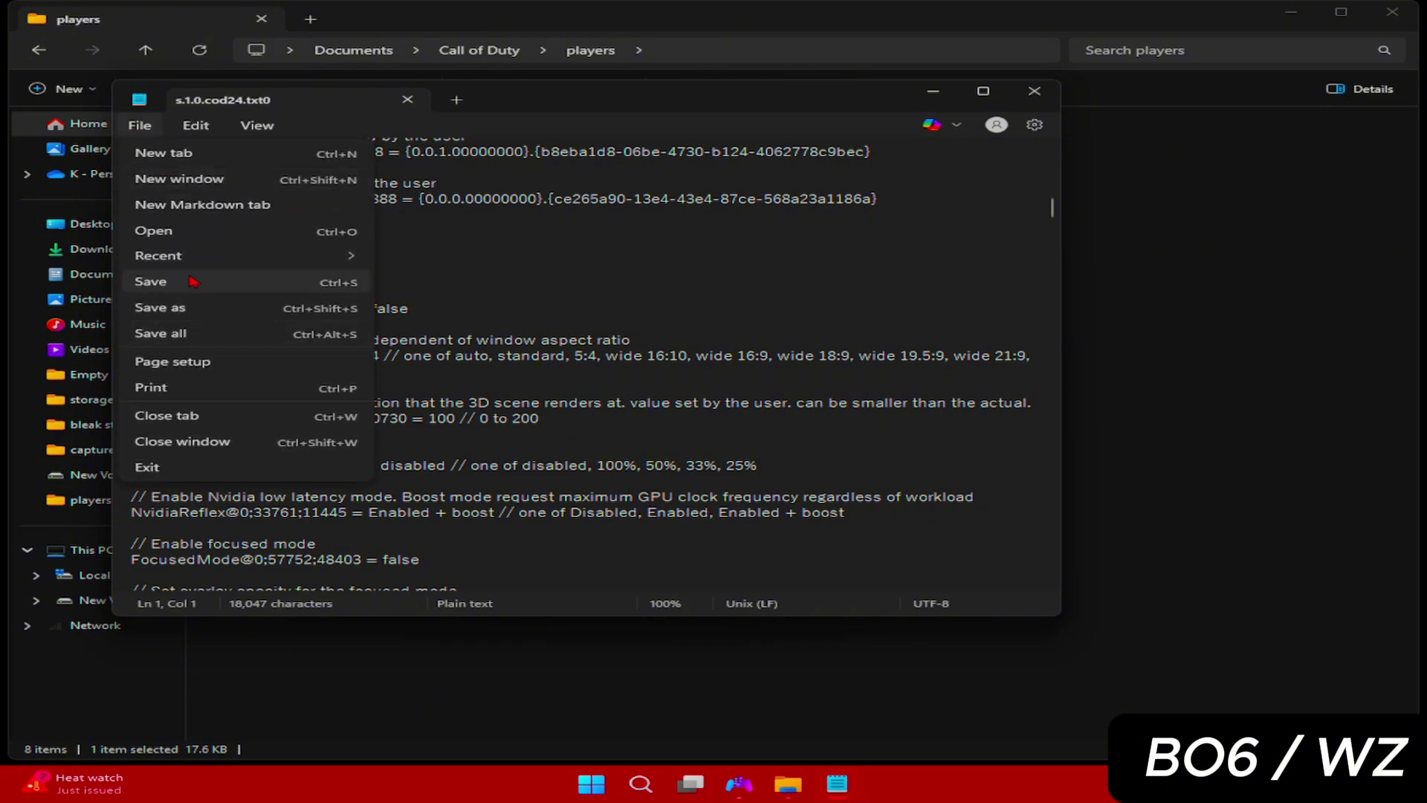
Close the TXT0 file, then open and review the TXT1 s.1.0.cod24 copy in Notepad
left_click(408, 101)
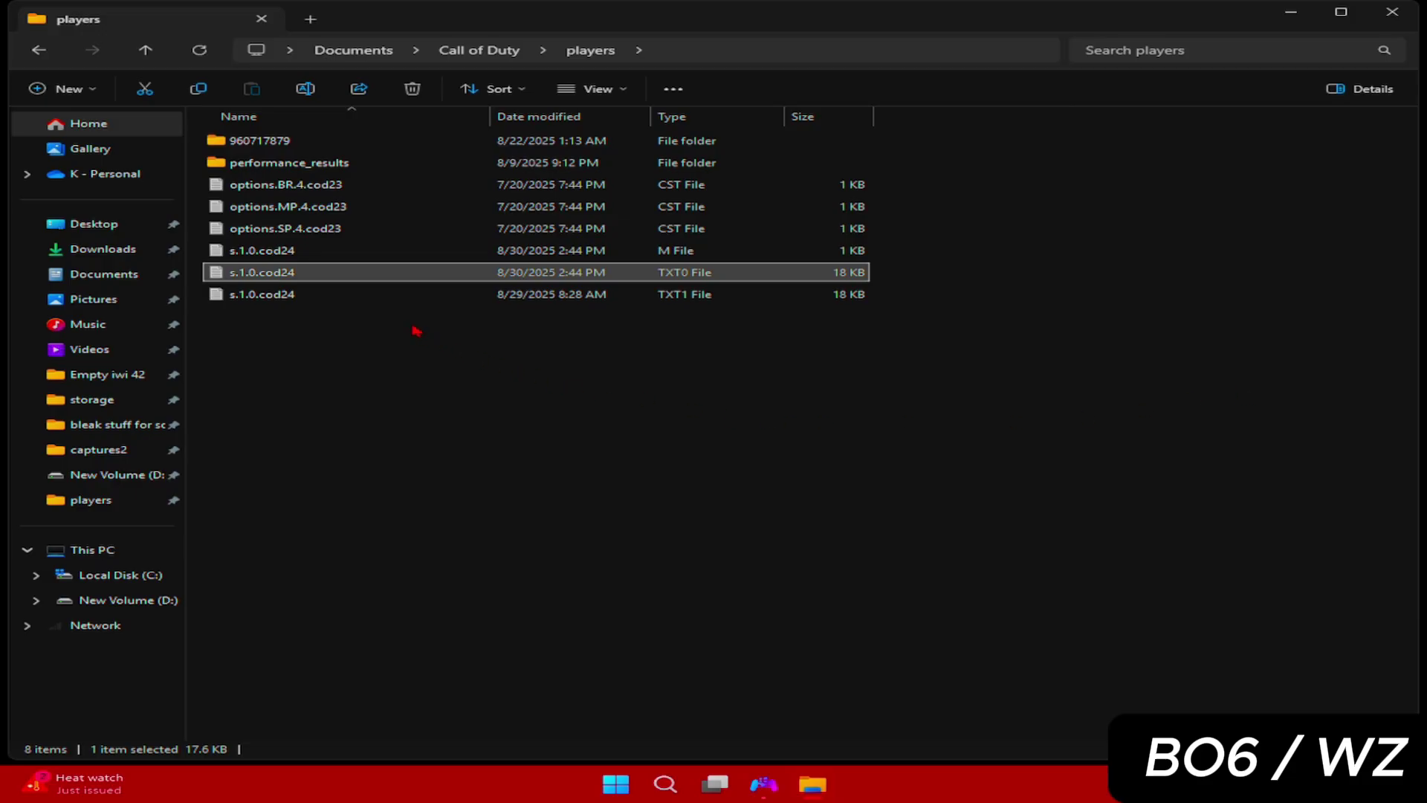
left_click(381, 299)
right_click(381, 299)
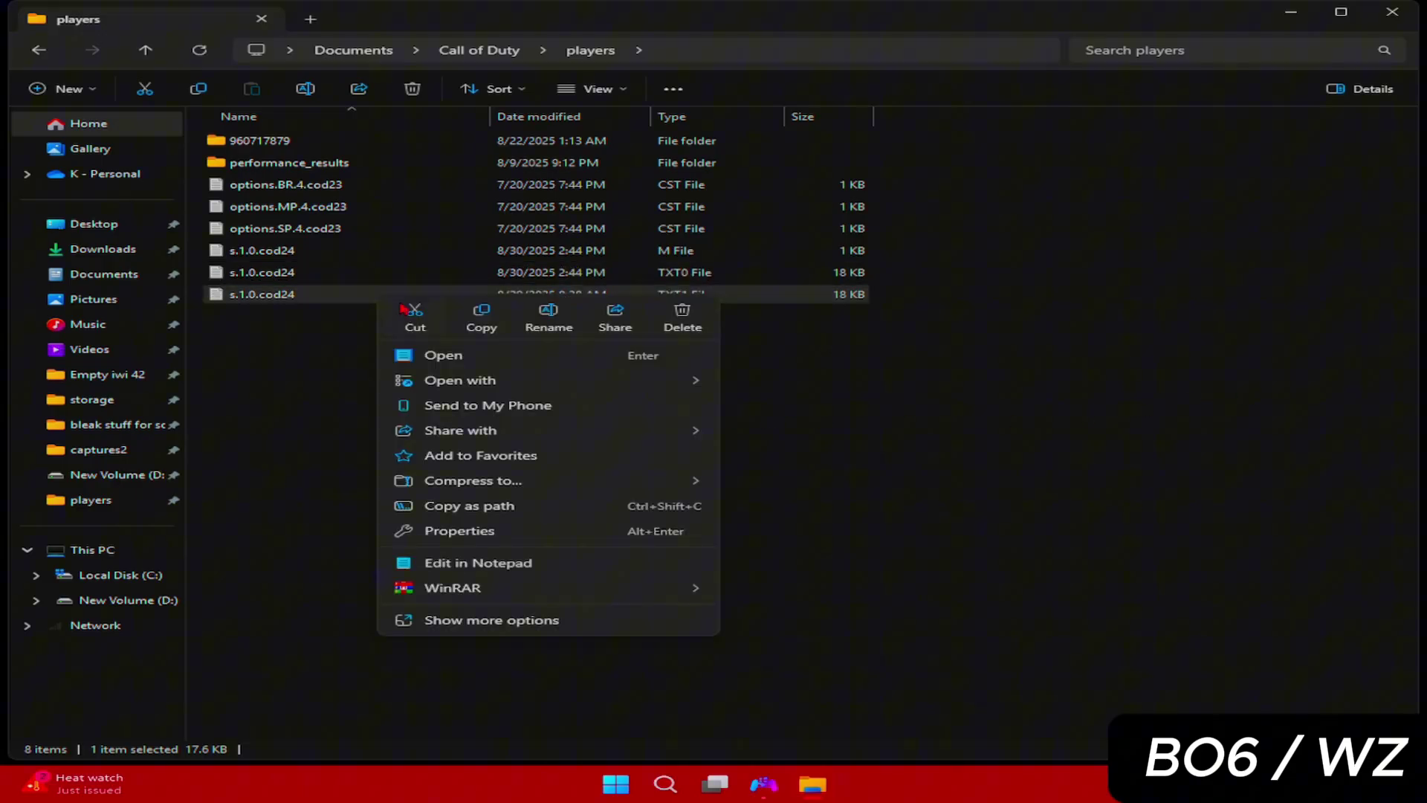
left_click(444, 357)
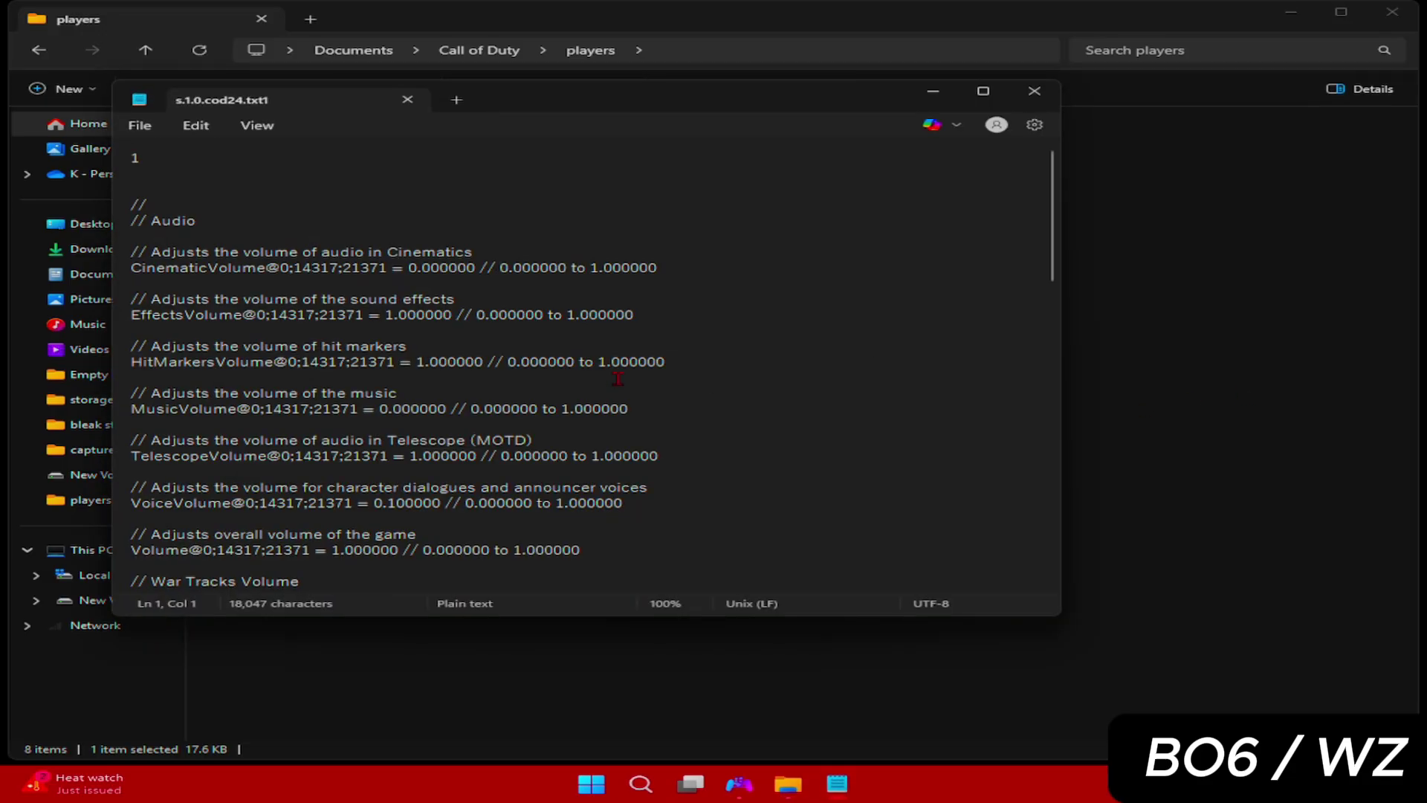
scroll(616, 401, "down", 10)
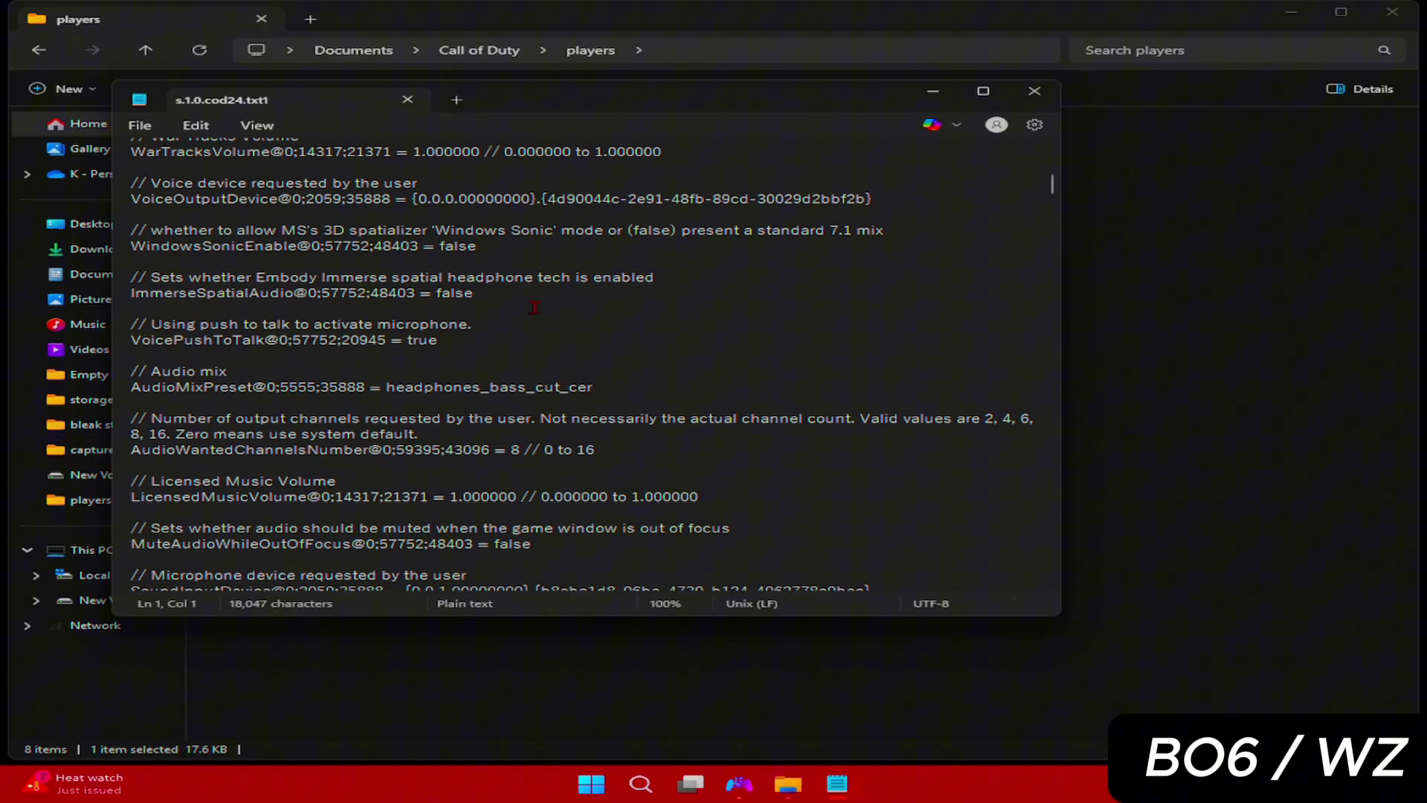
left_click(1035, 92)
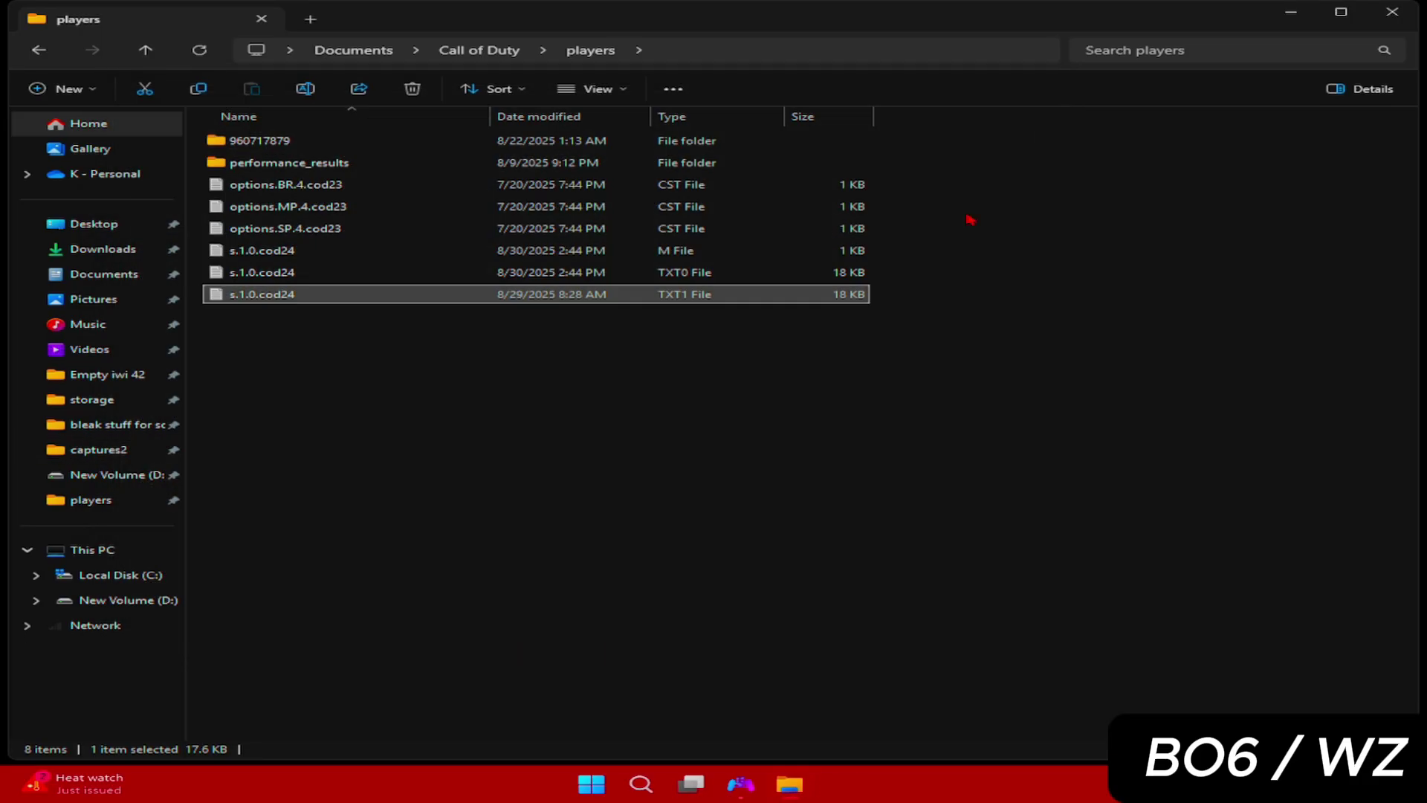
Inspect the TXT0 s.1.0.cod24 file's properties and cancel without changes
left_click(435, 280)
right_click(434, 278)
left_click(536, 513)
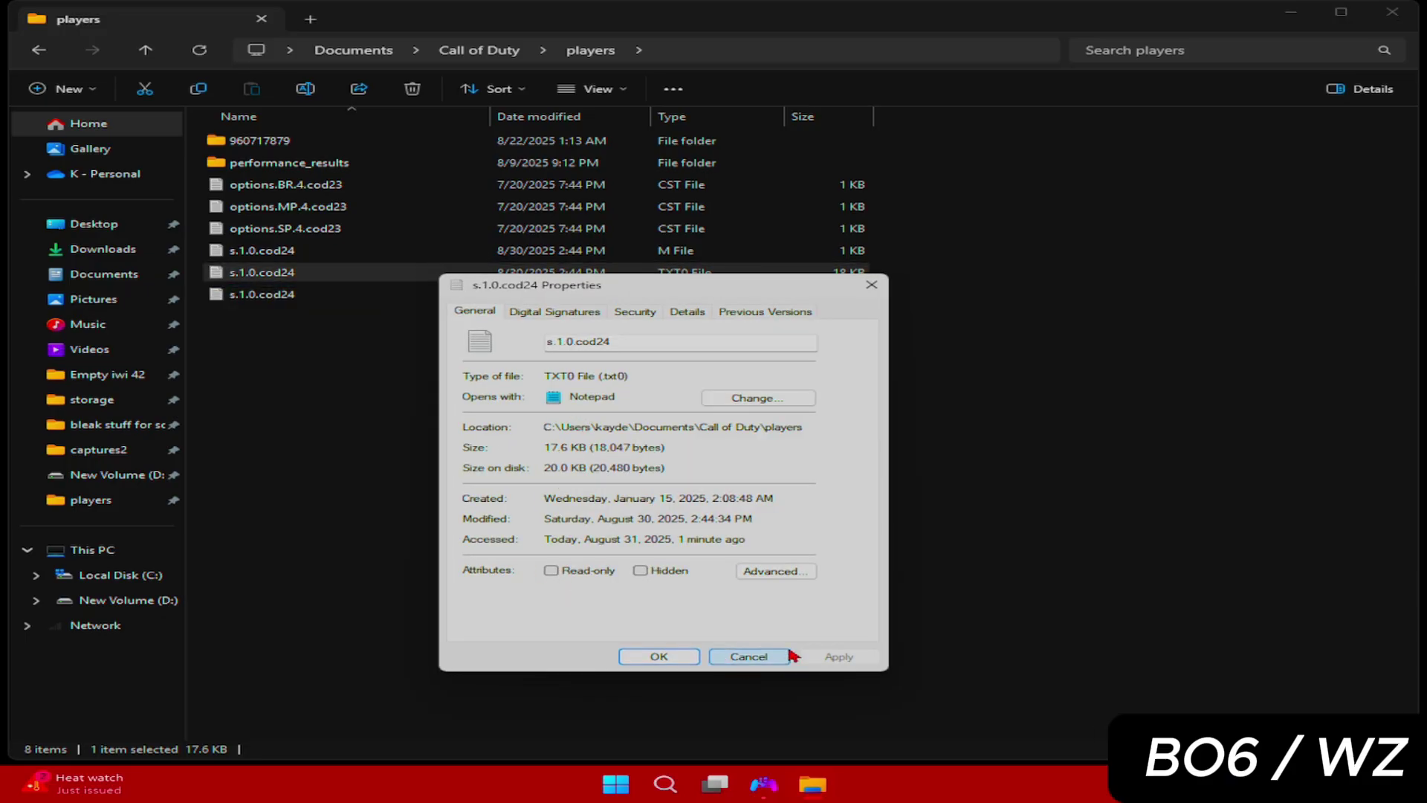
left_click(749, 658)
Inspect the TXT1 file's properties without changes, then close File Explorer
left_click(328, 297)
right_click(328, 298)
left_click(461, 541)
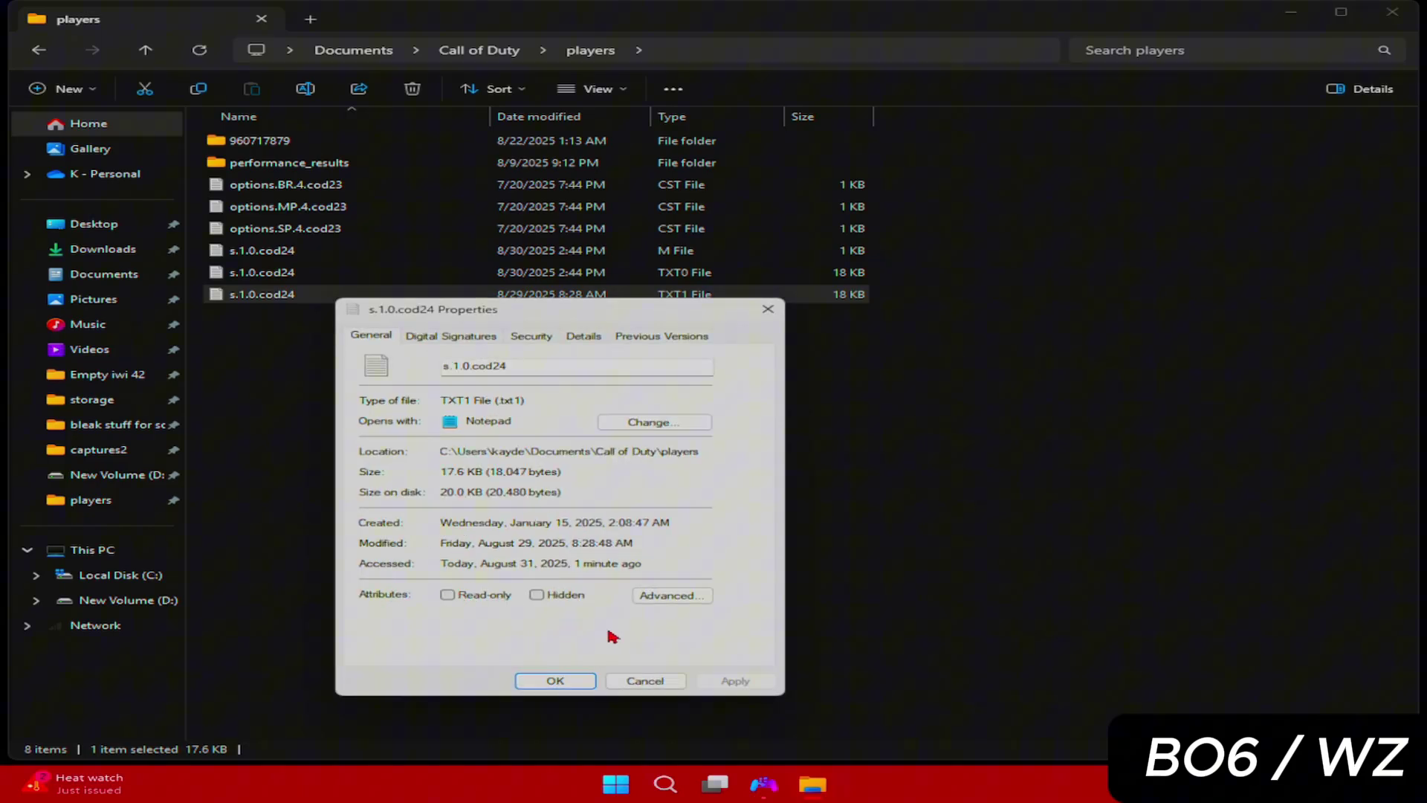
left_click(645, 681)
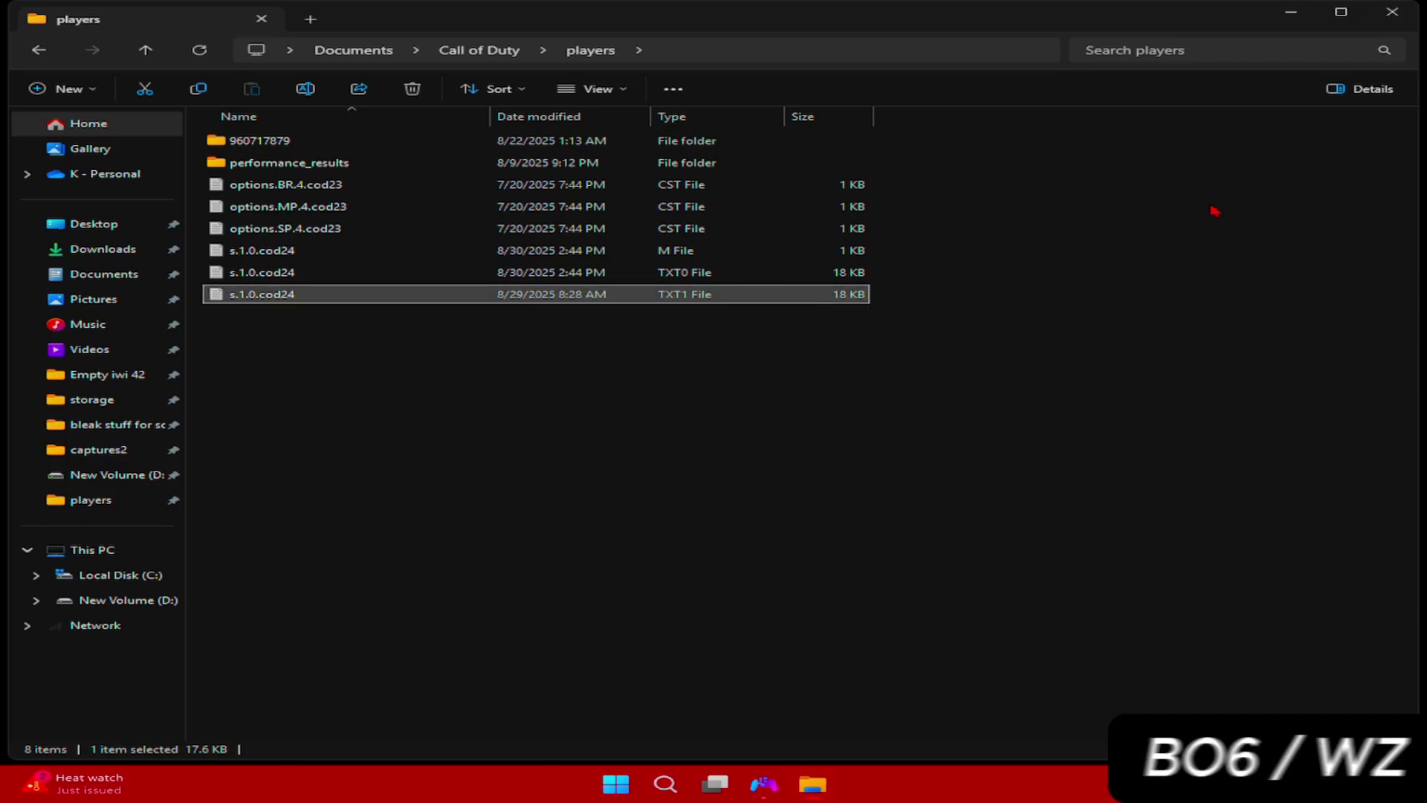
left_click(1392, 11)
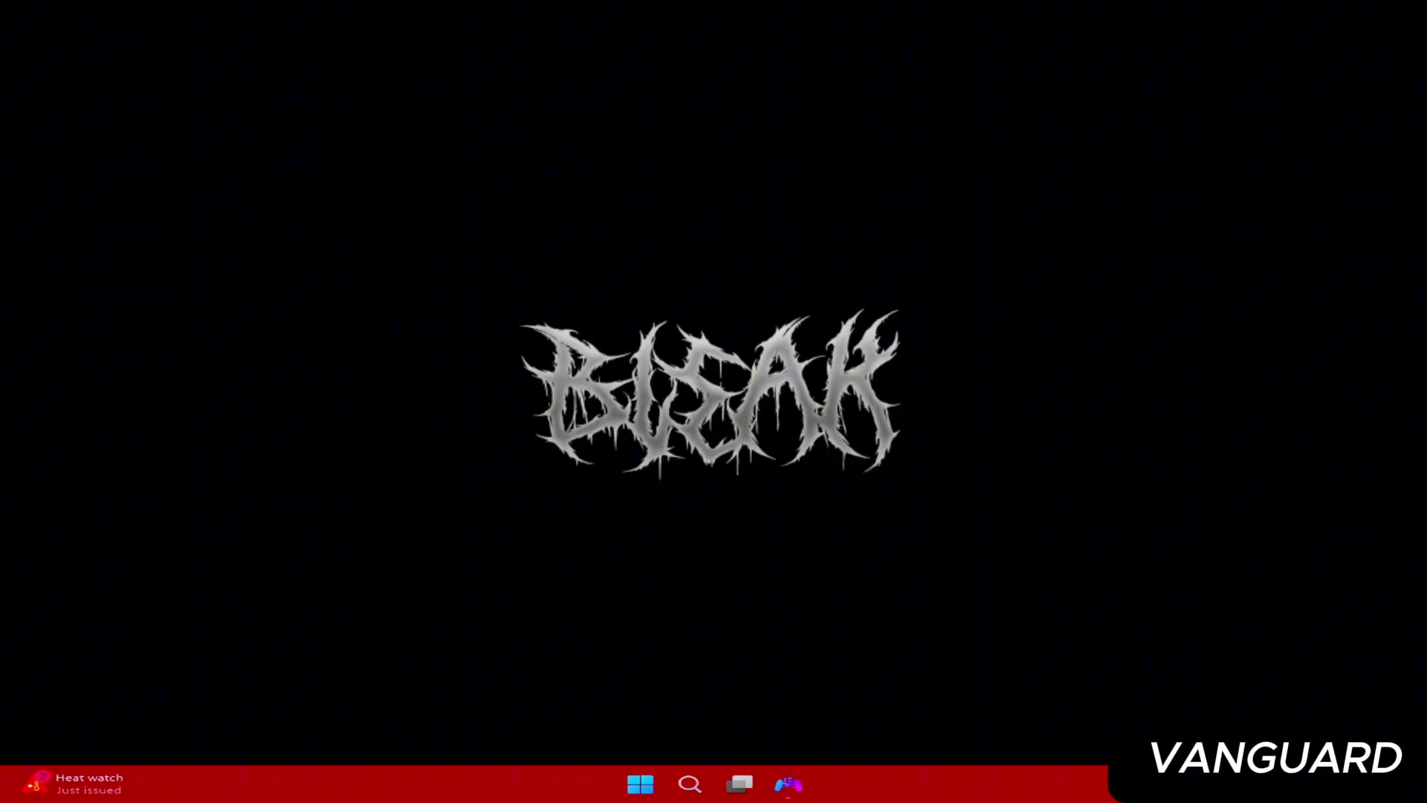
Open Documents > Call of Duty Vanguard > players in a new File Explorer window
key("super+e")
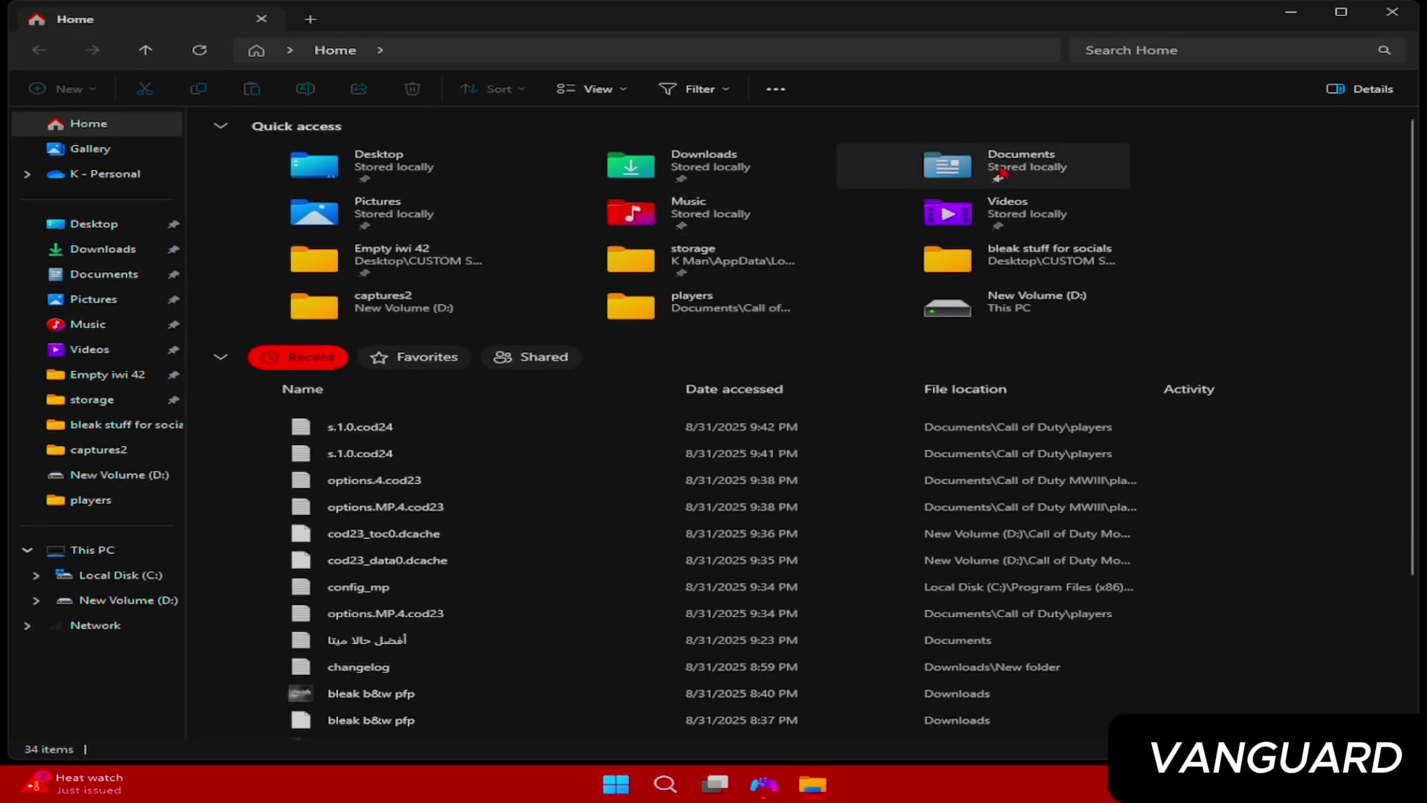
double_click(1100, 156)
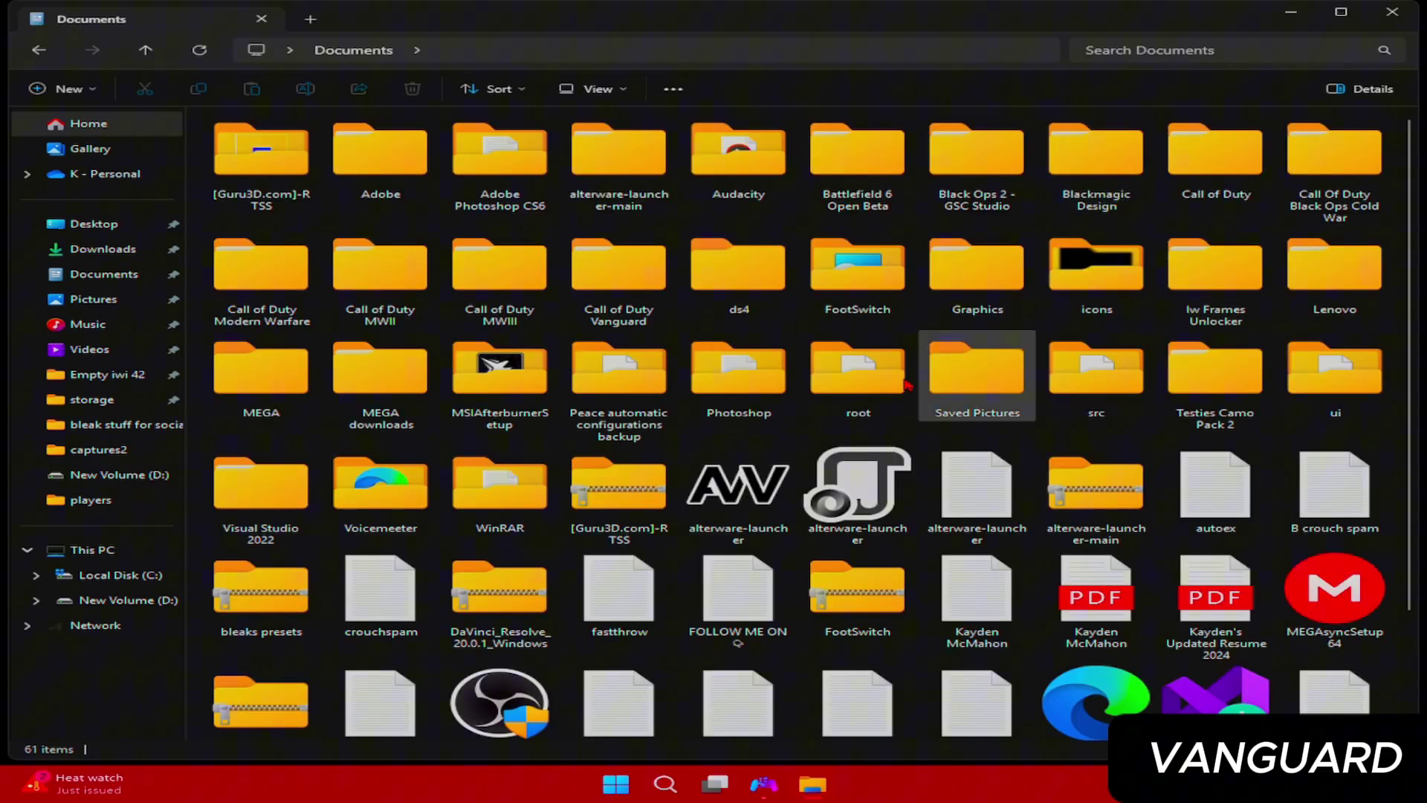
double_click(643, 301)
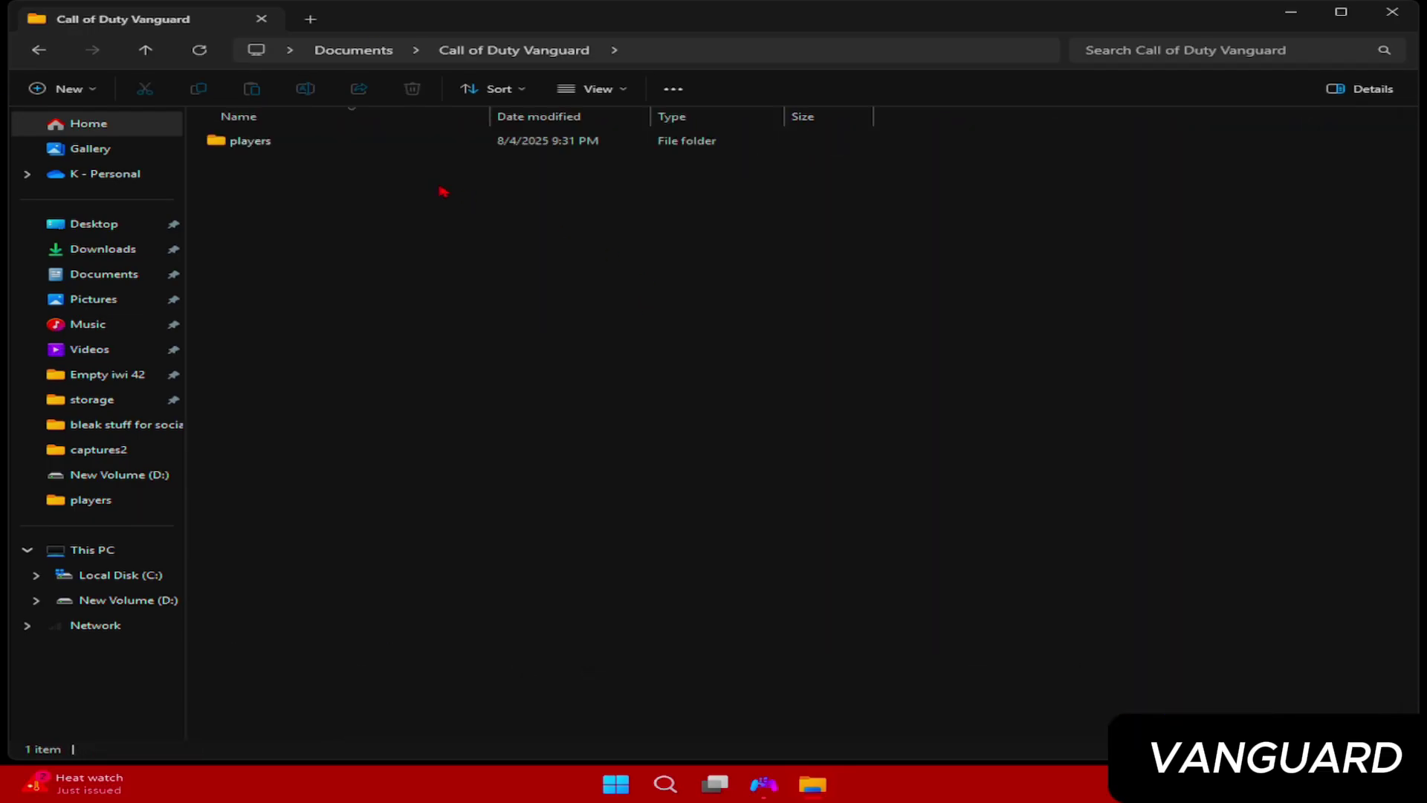
left_click(350, 147)
double_click(350, 147)
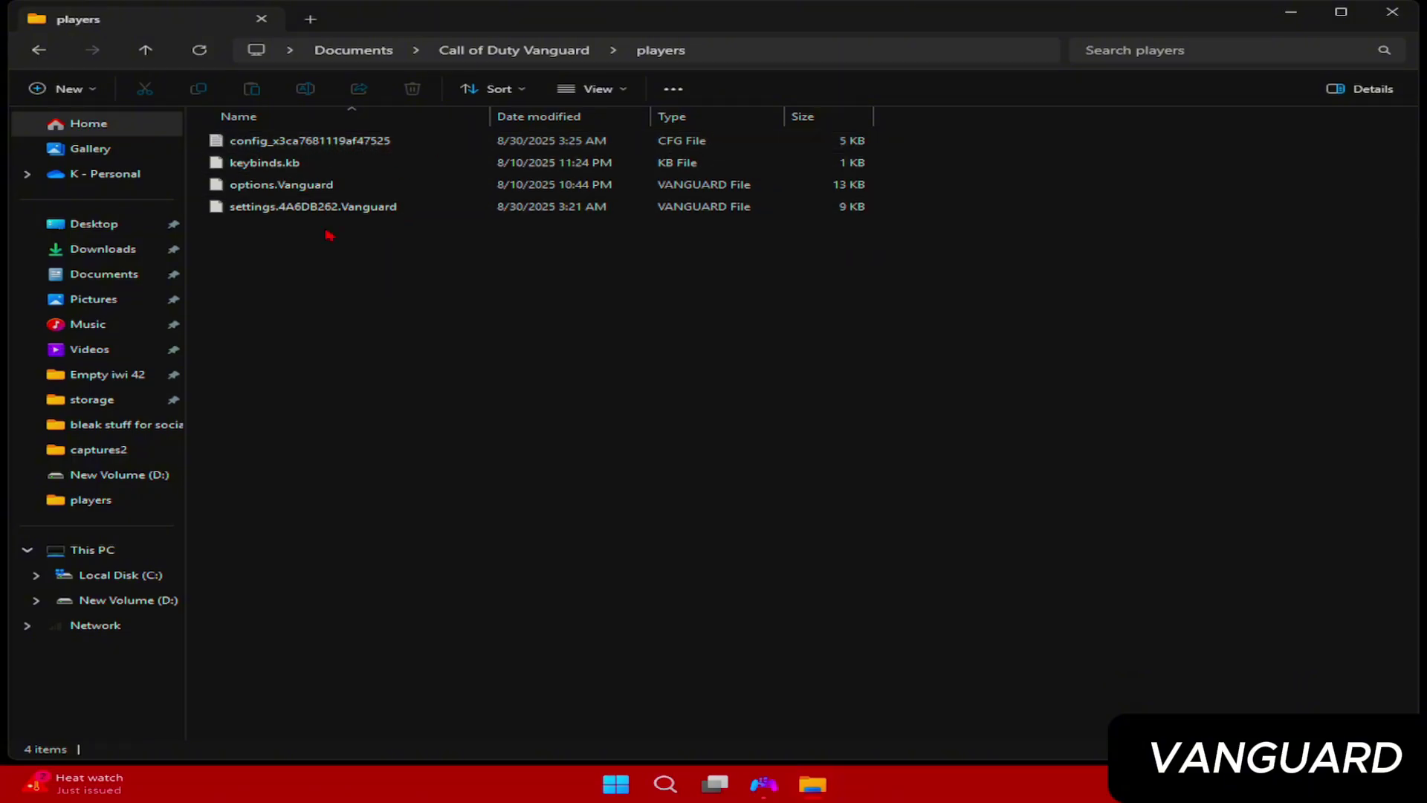
Open options.Vanguard in Notepad just once, review Resolution/AspectRatio, and close s.1.0.cod24.txt1
double_click(400, 190)
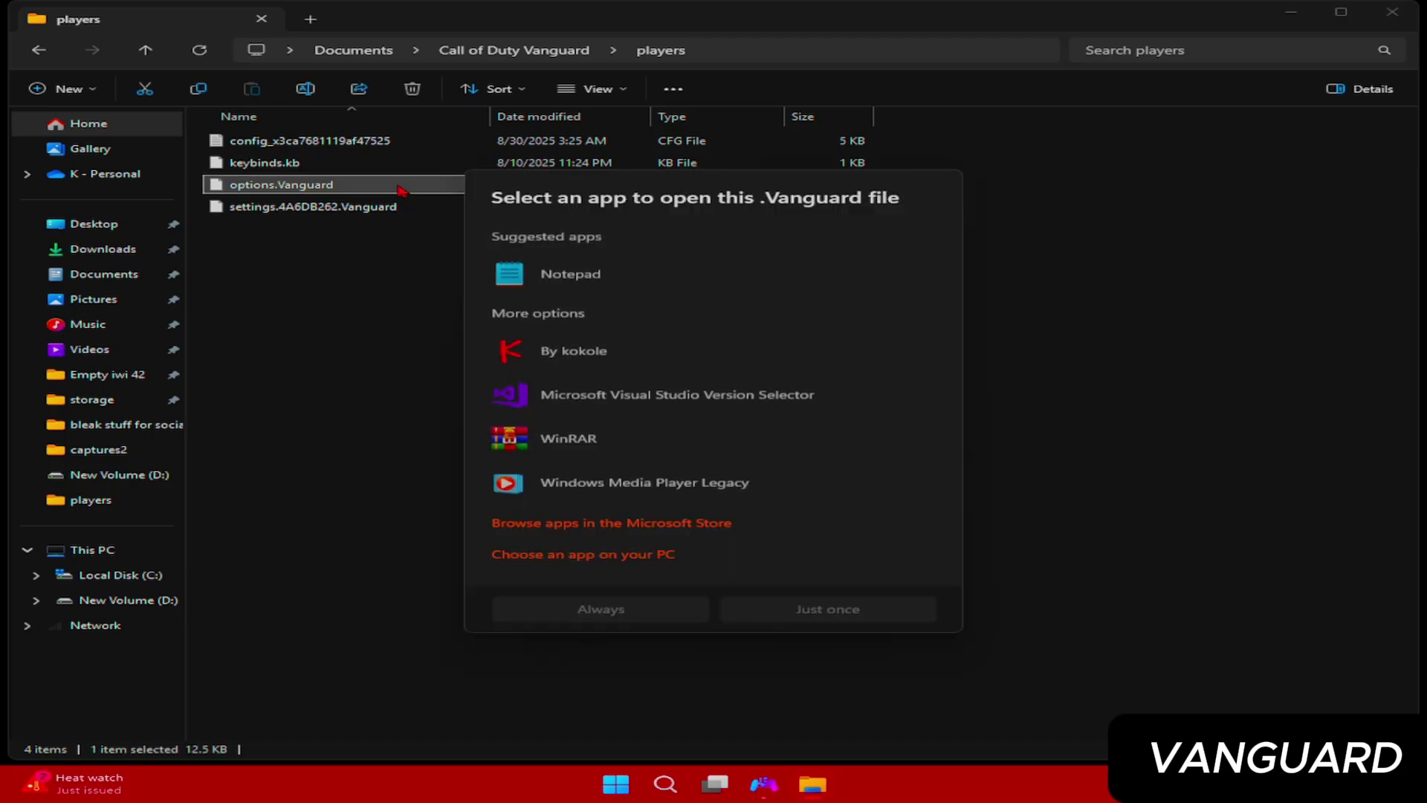
left_click(821, 614)
scroll(733, 292, "down", 15)
scroll(741, 308, "down", 15)
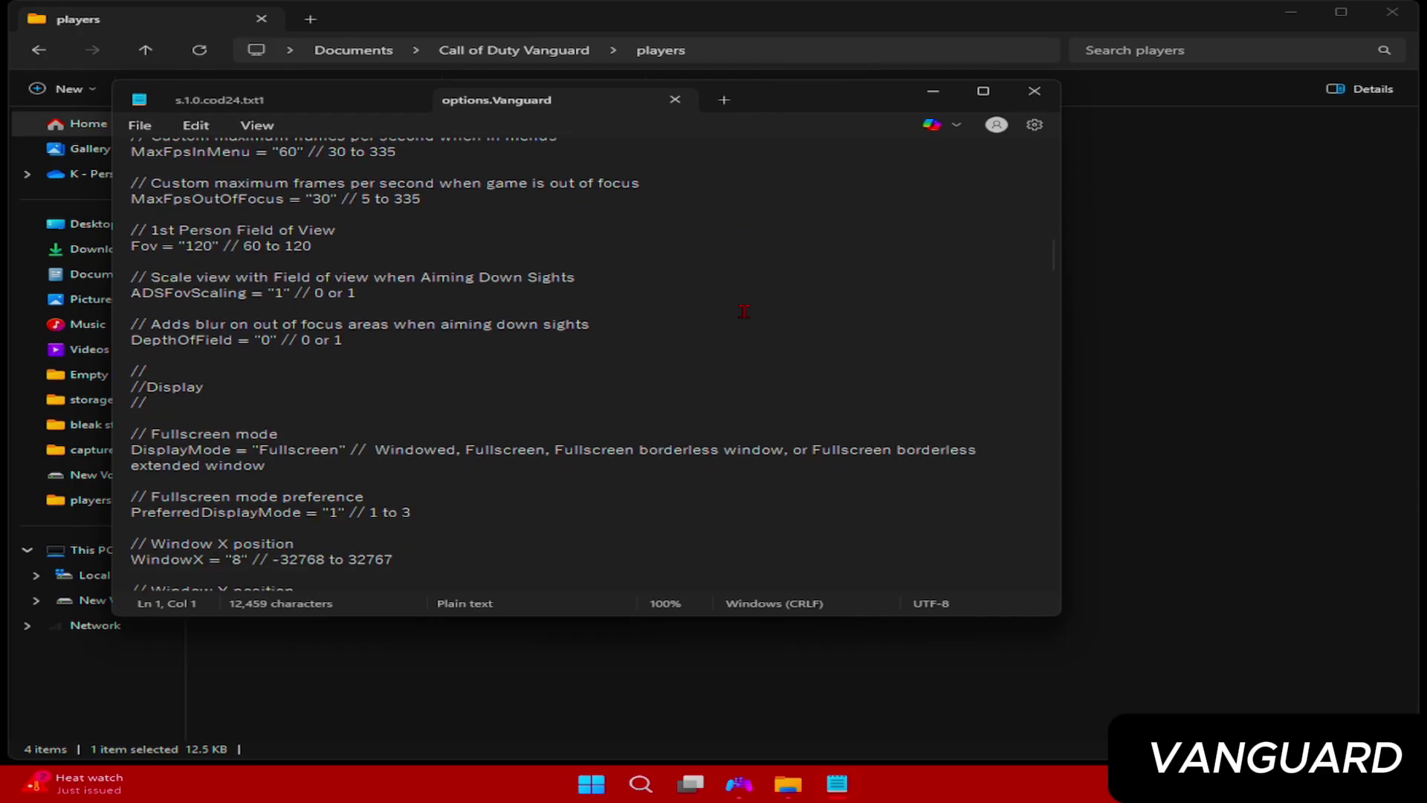
scroll(760, 359, "down", 10)
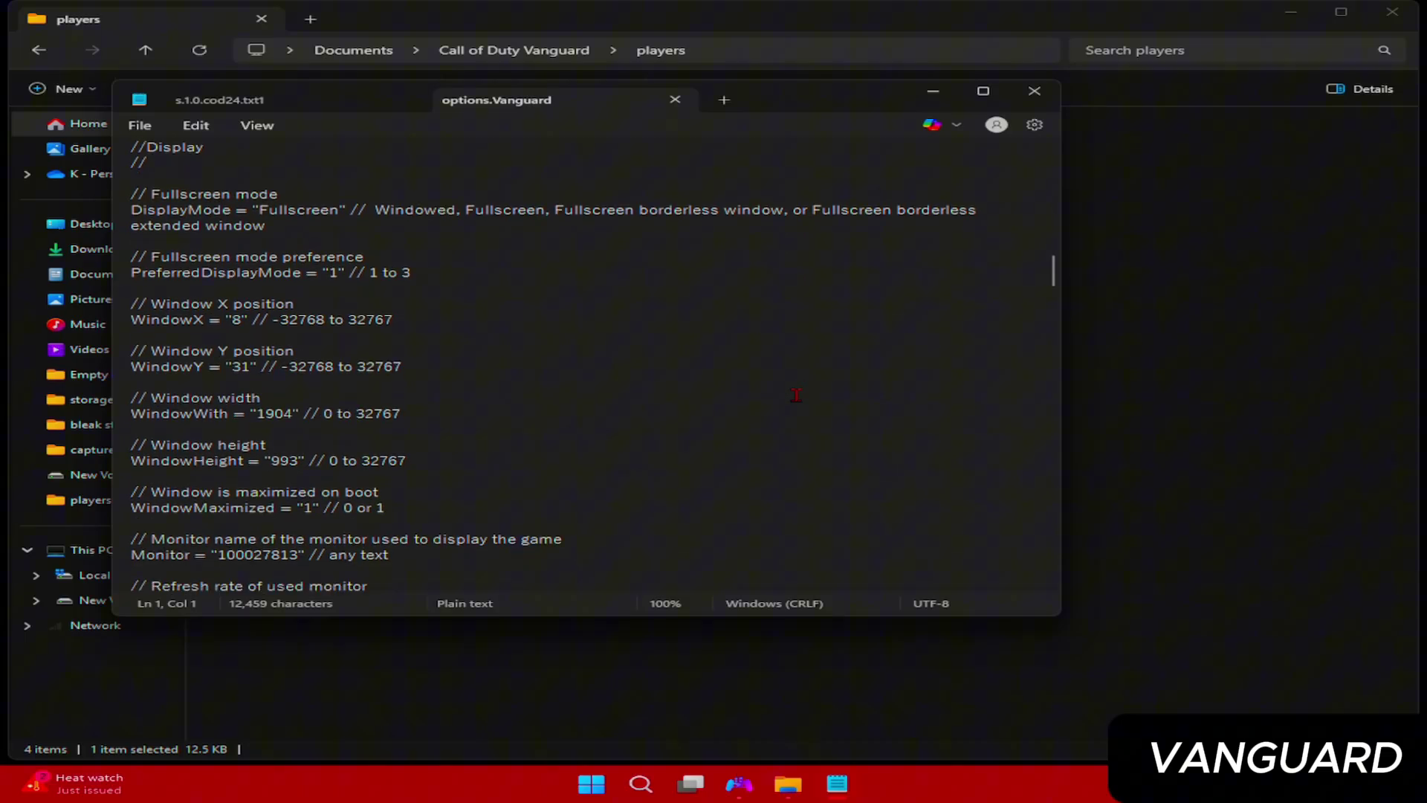
scroll(696, 359, "down", 2)
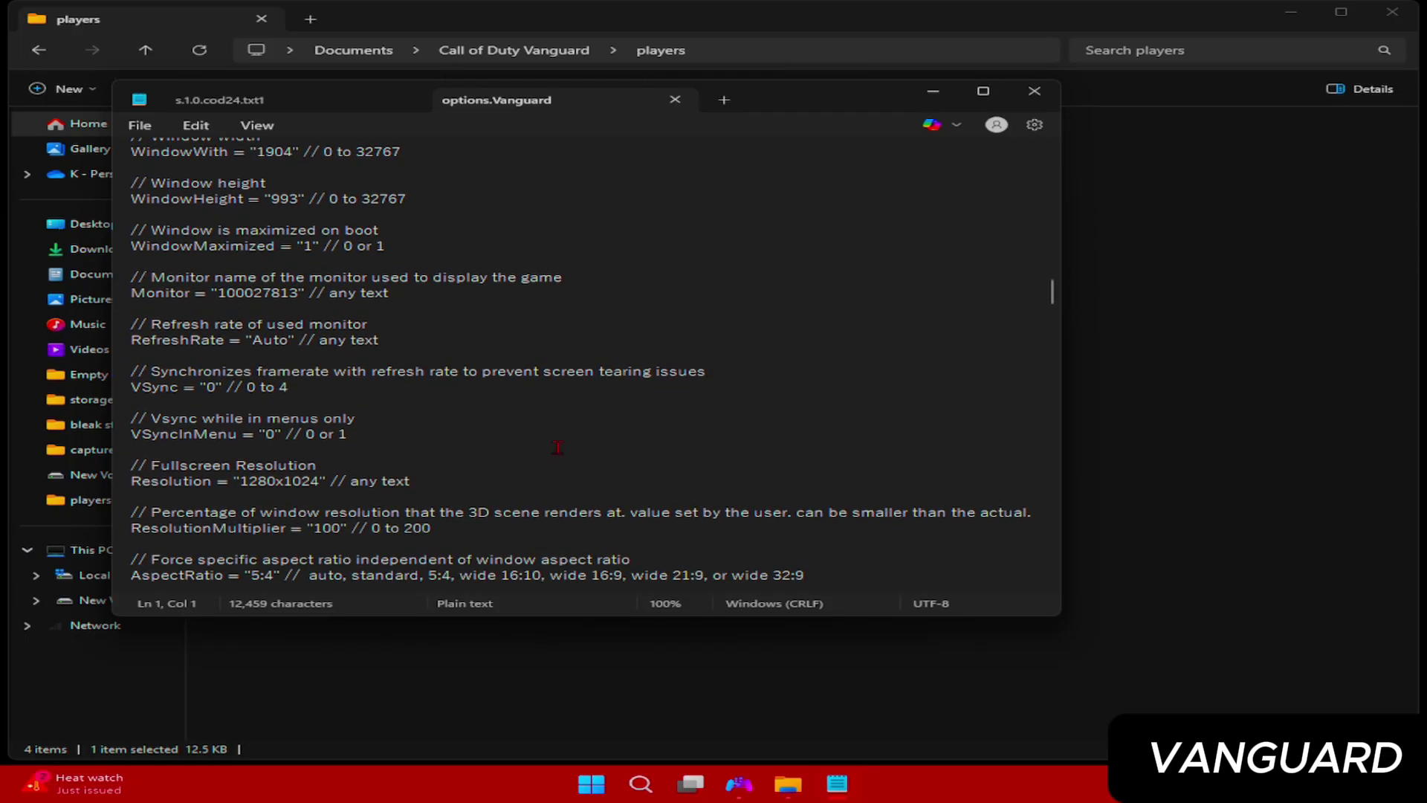
scroll(289, 481, "down", 2)
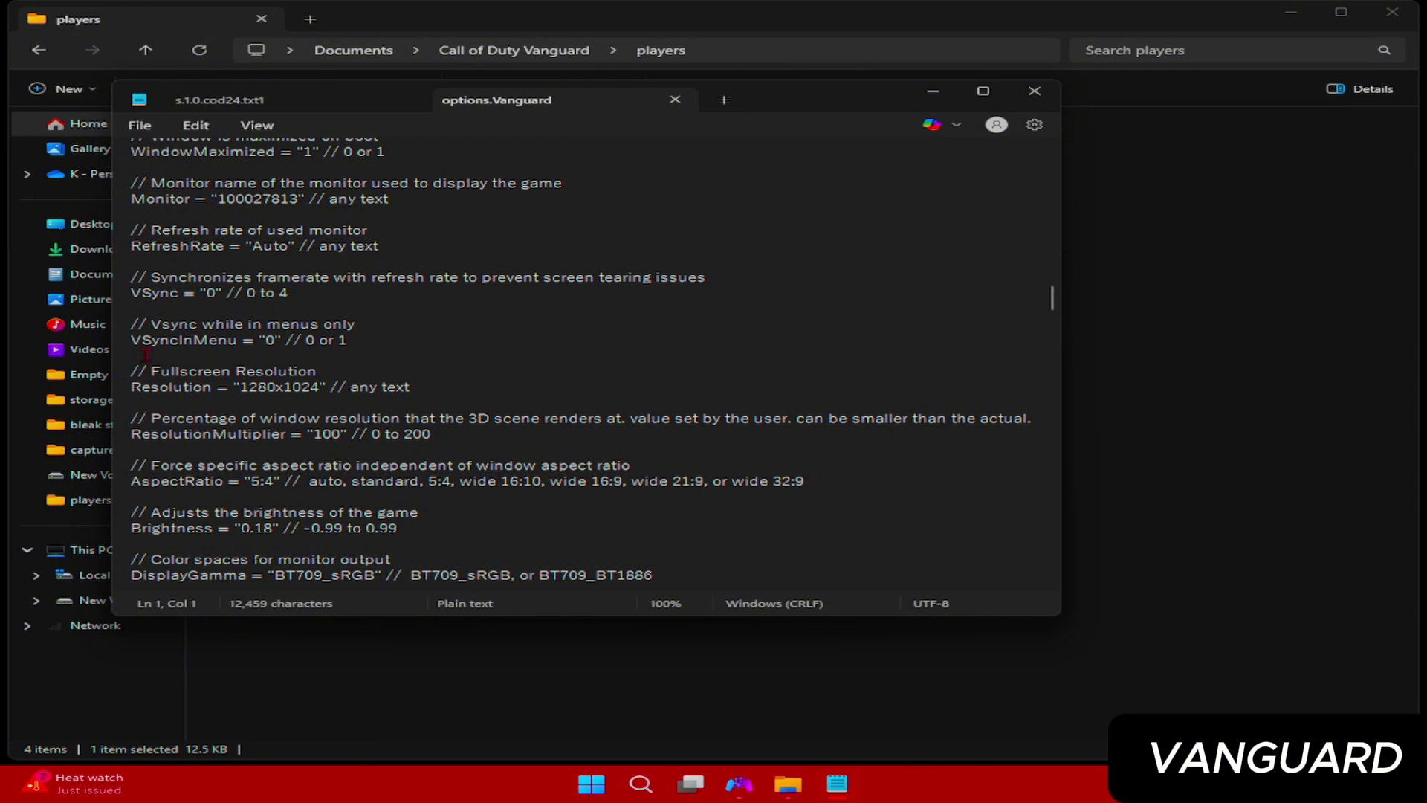
left_click(417, 101)
Close Notepad, confirm options.Vanguard stays Read-only in Properties, and close File Explorer
left_click(409, 101)
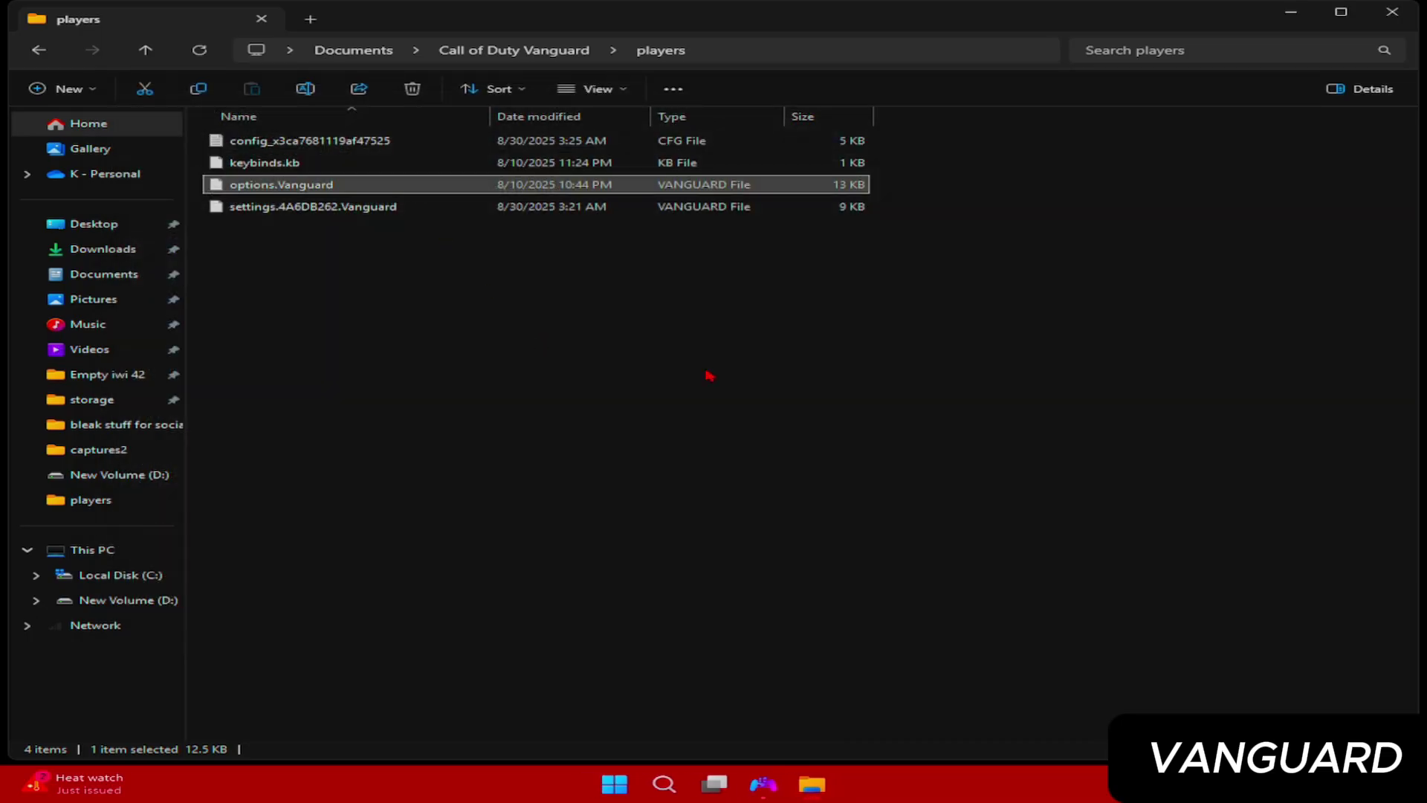
right_click(414, 186)
left_click(520, 395)
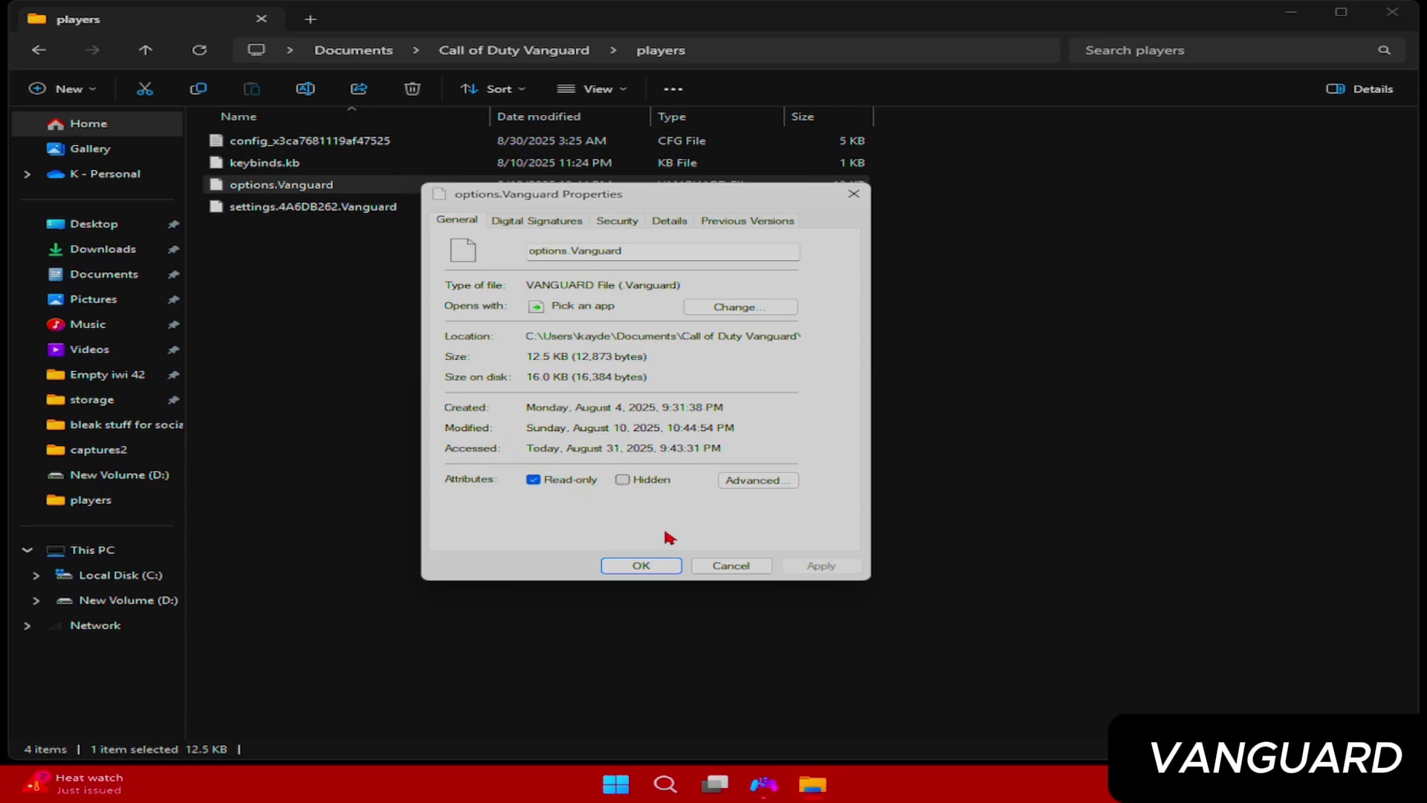
left_click(745, 567)
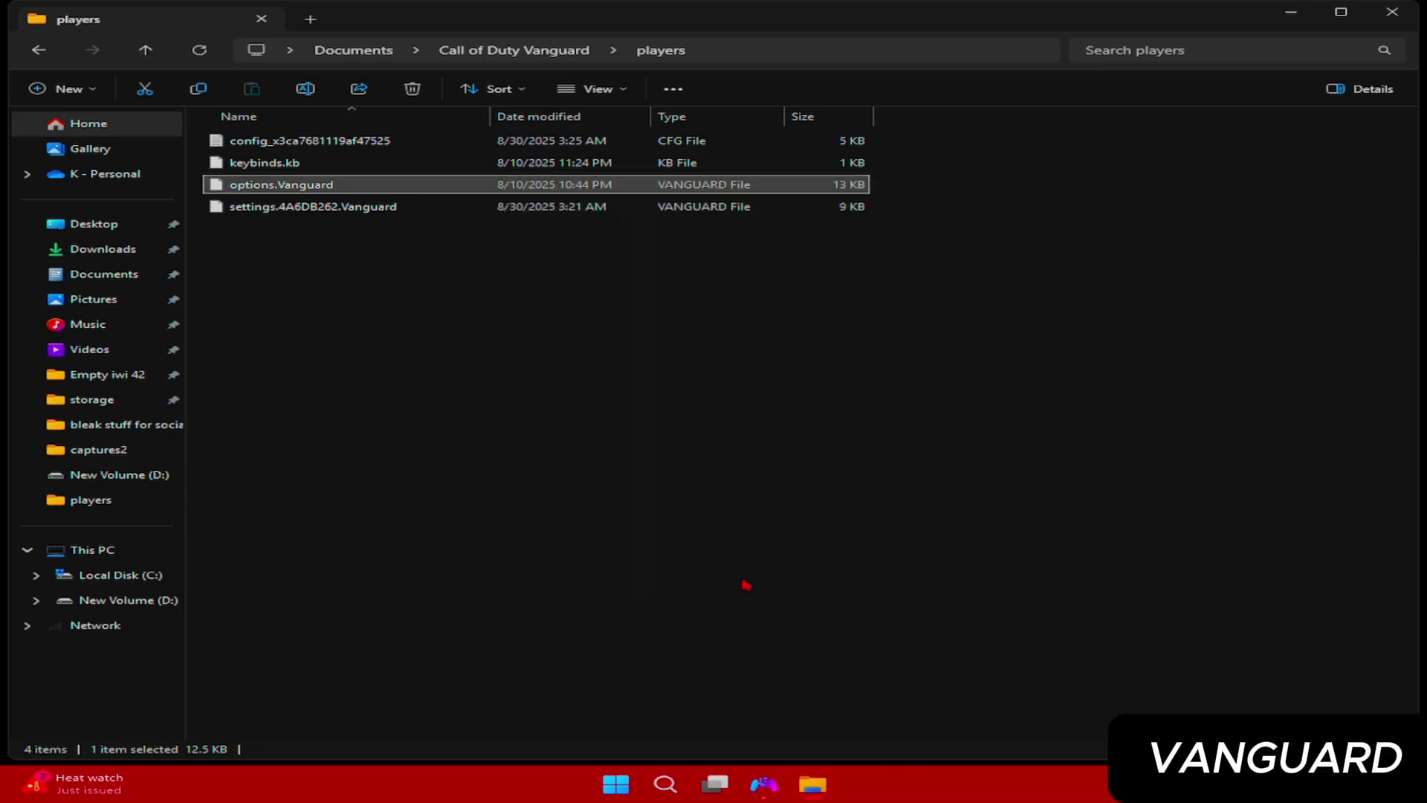
left_click(1392, 13)
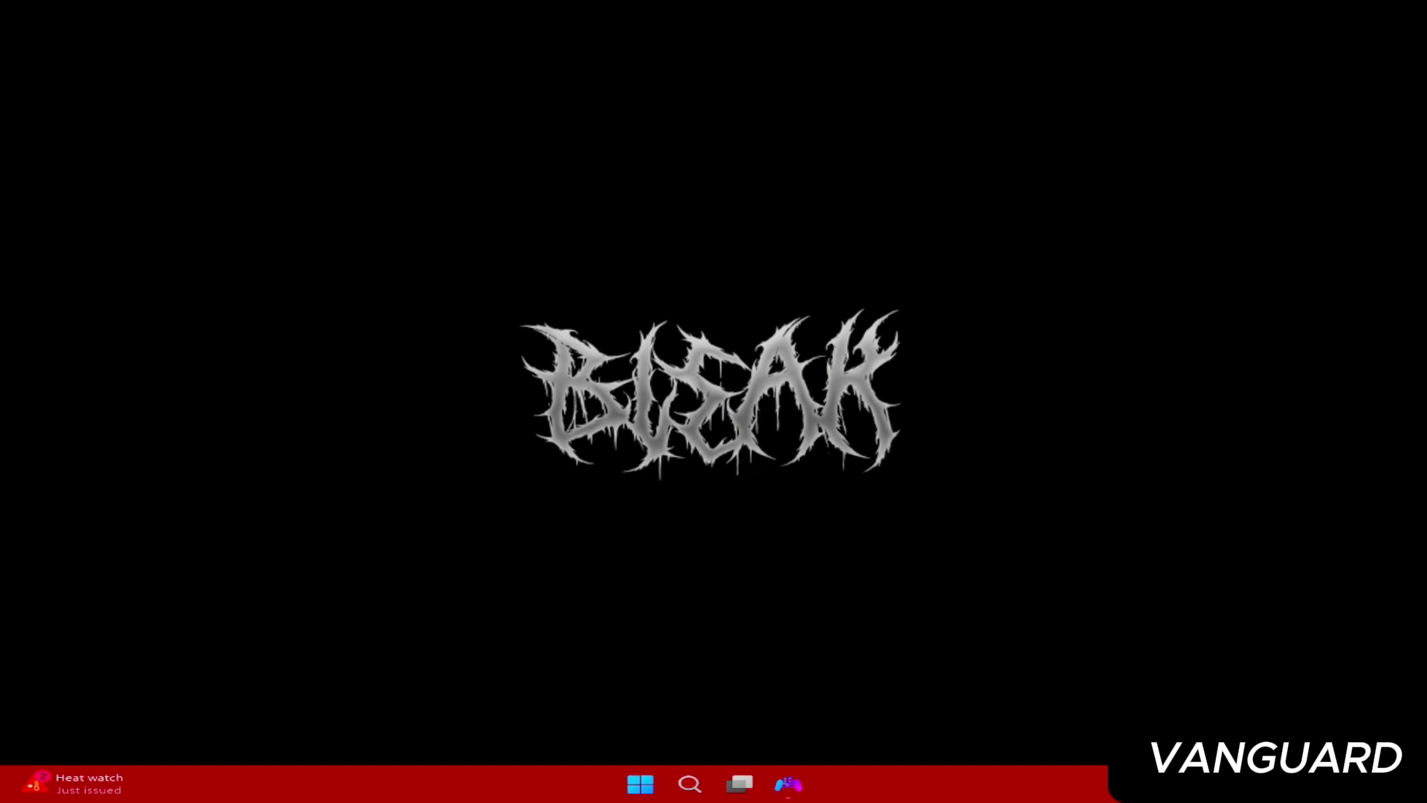
right_click(853, 466)
Review the two-monitor layout in Display settings, then close Settings
left_click(978, 355)
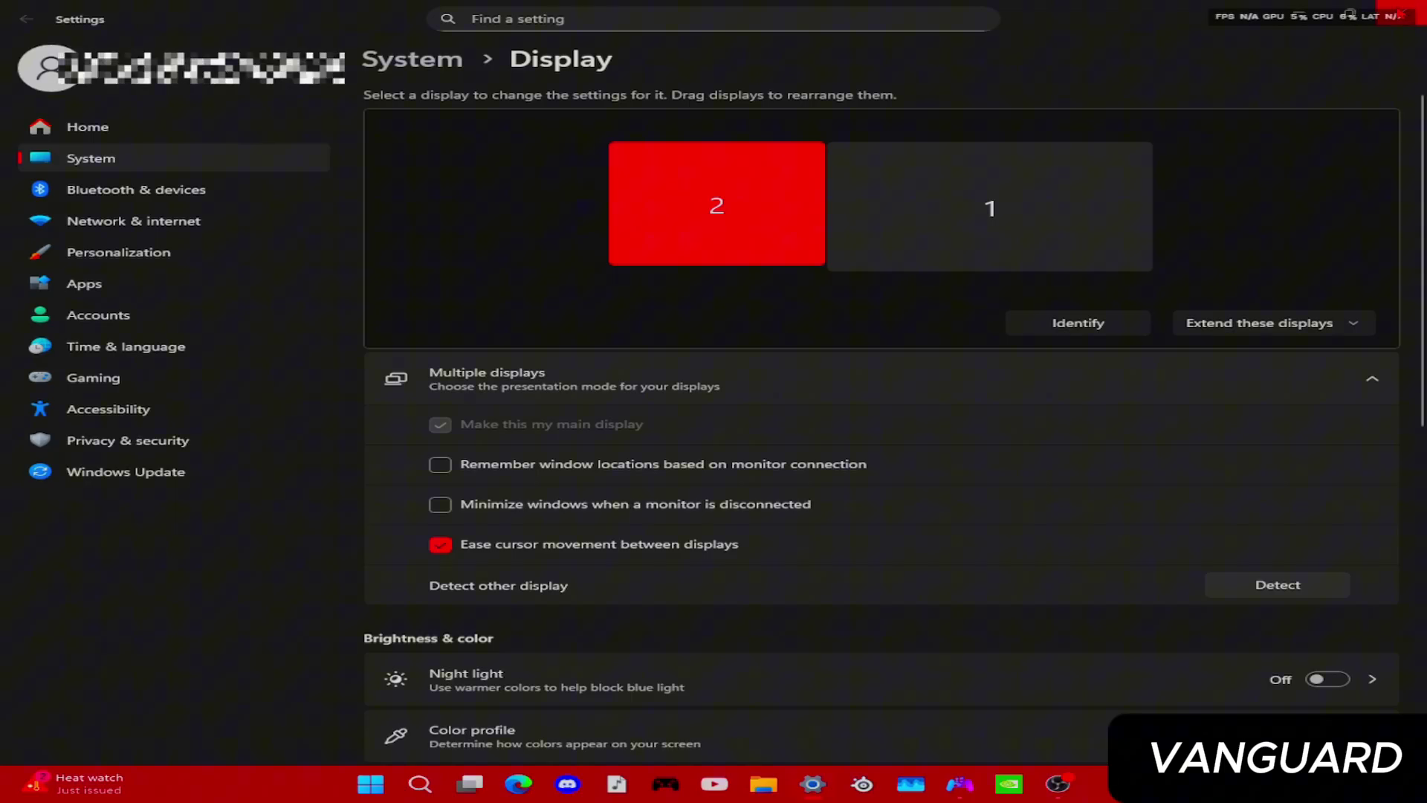
left_click(1399, 15)
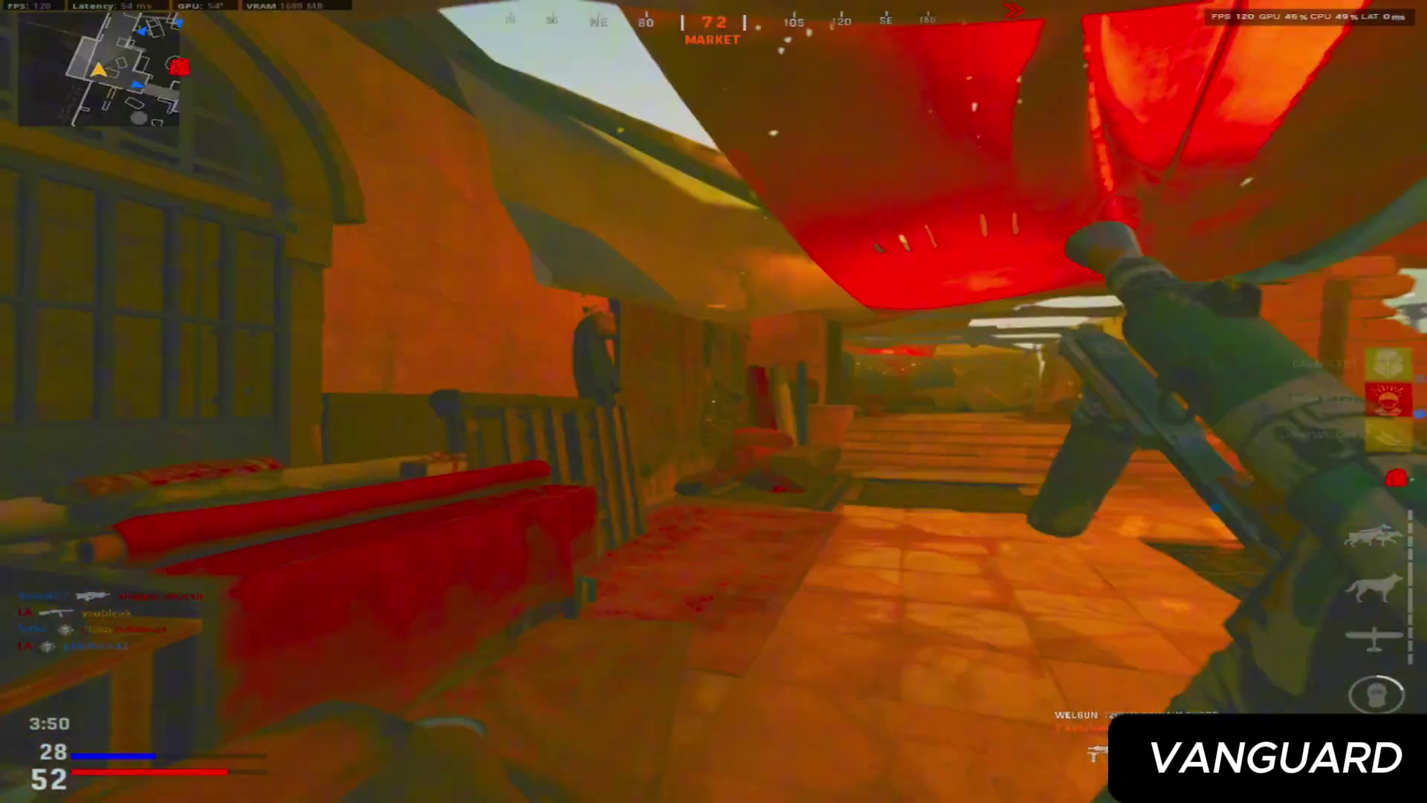
Move through the market corridor, courtyard and Refuge stairs down into the rug hallway
key("w")
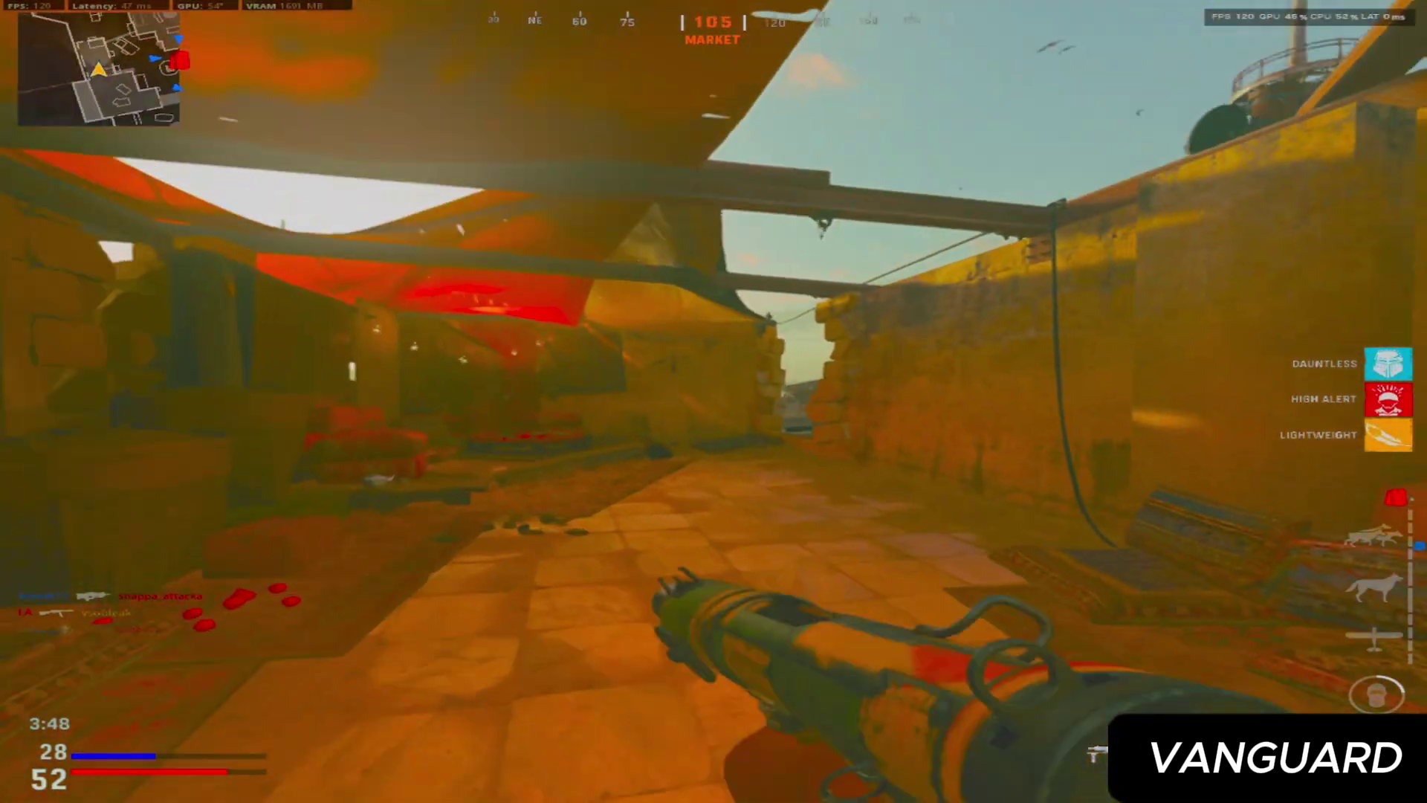
key("w")
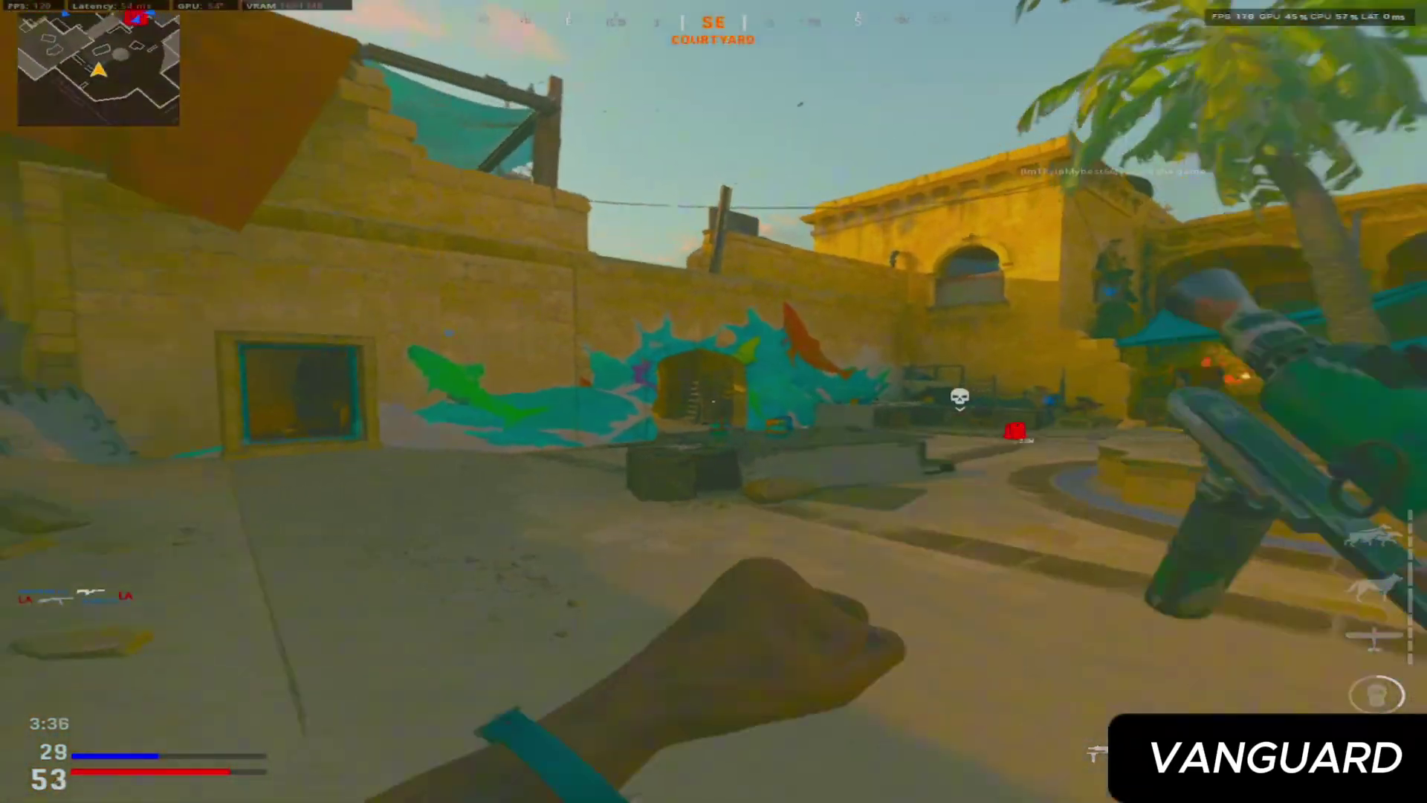
key("w")
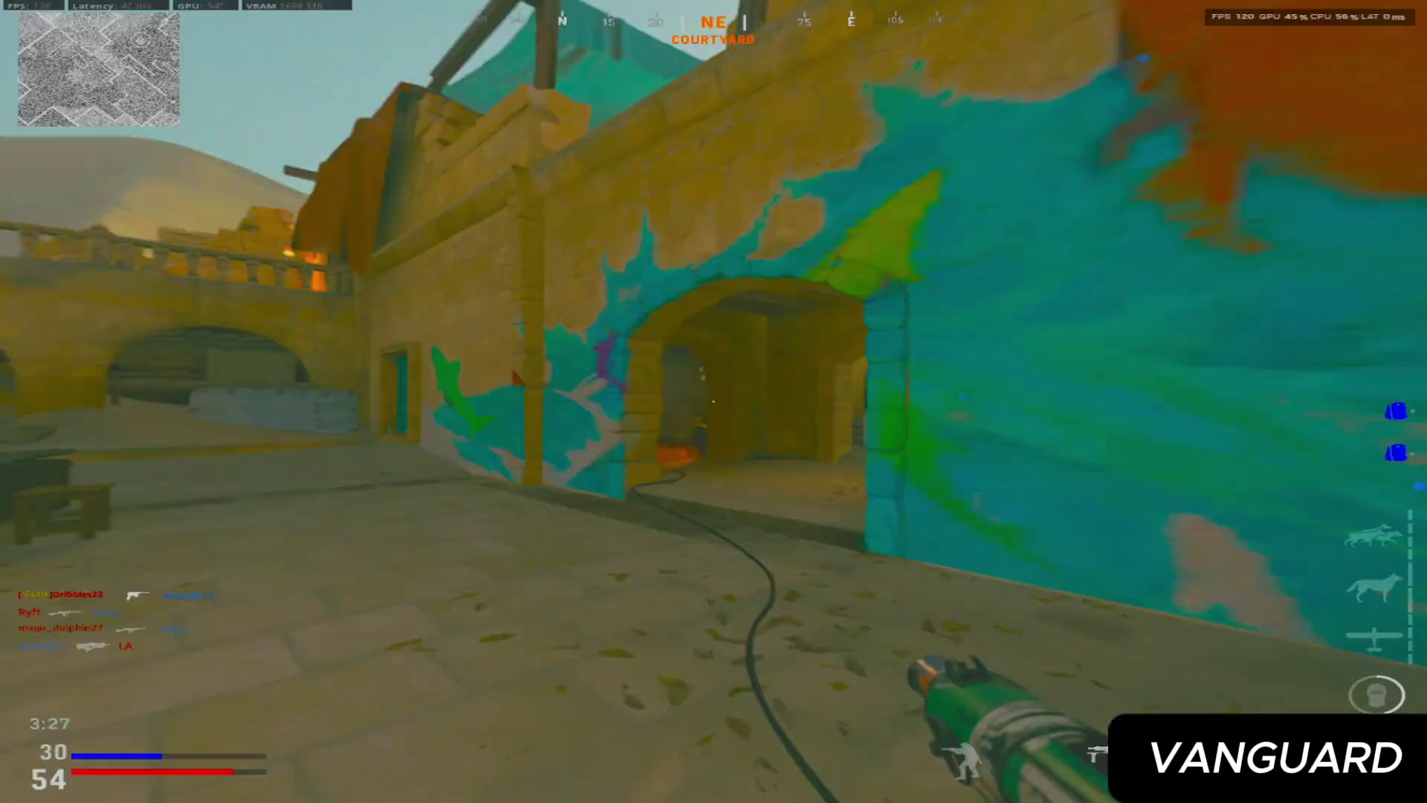
key("w")
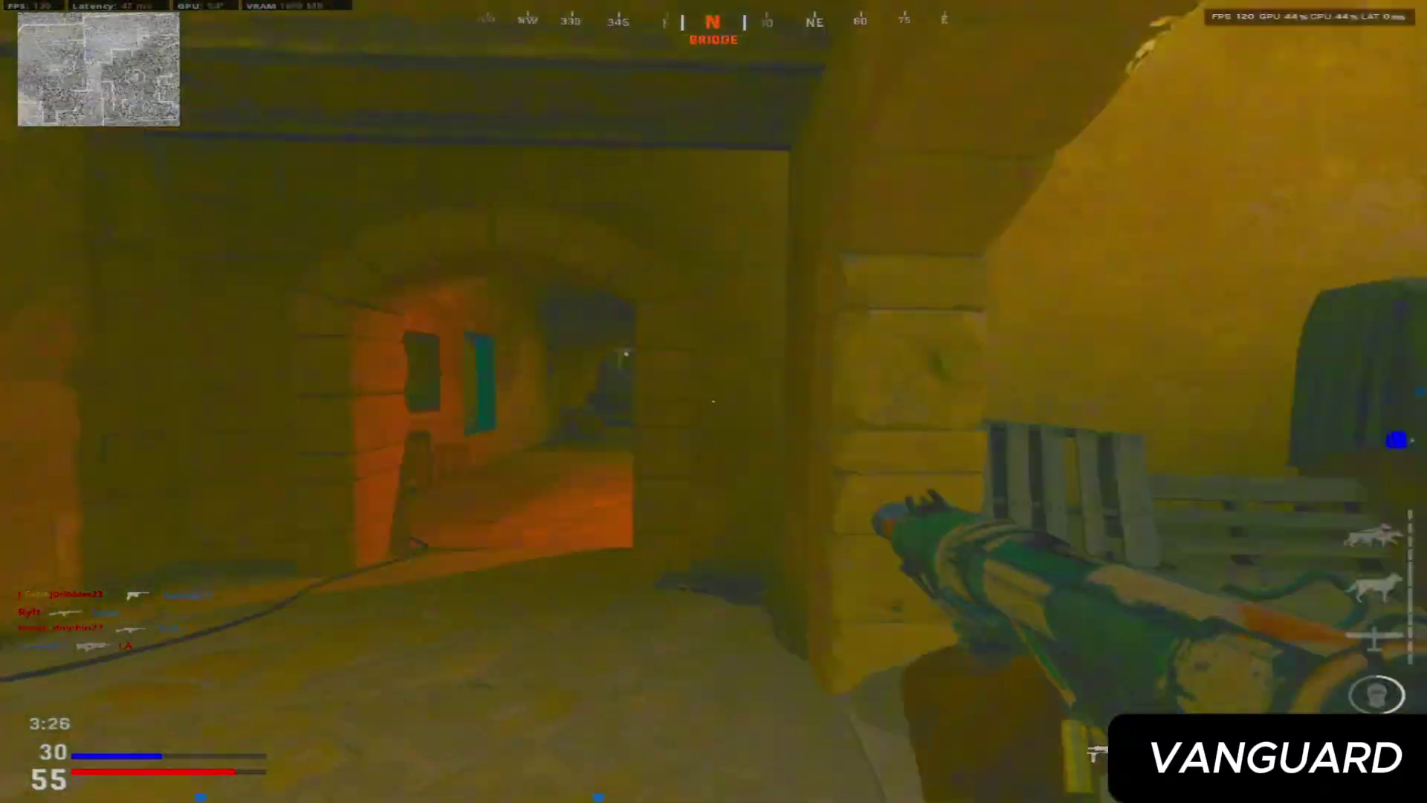
key("w")
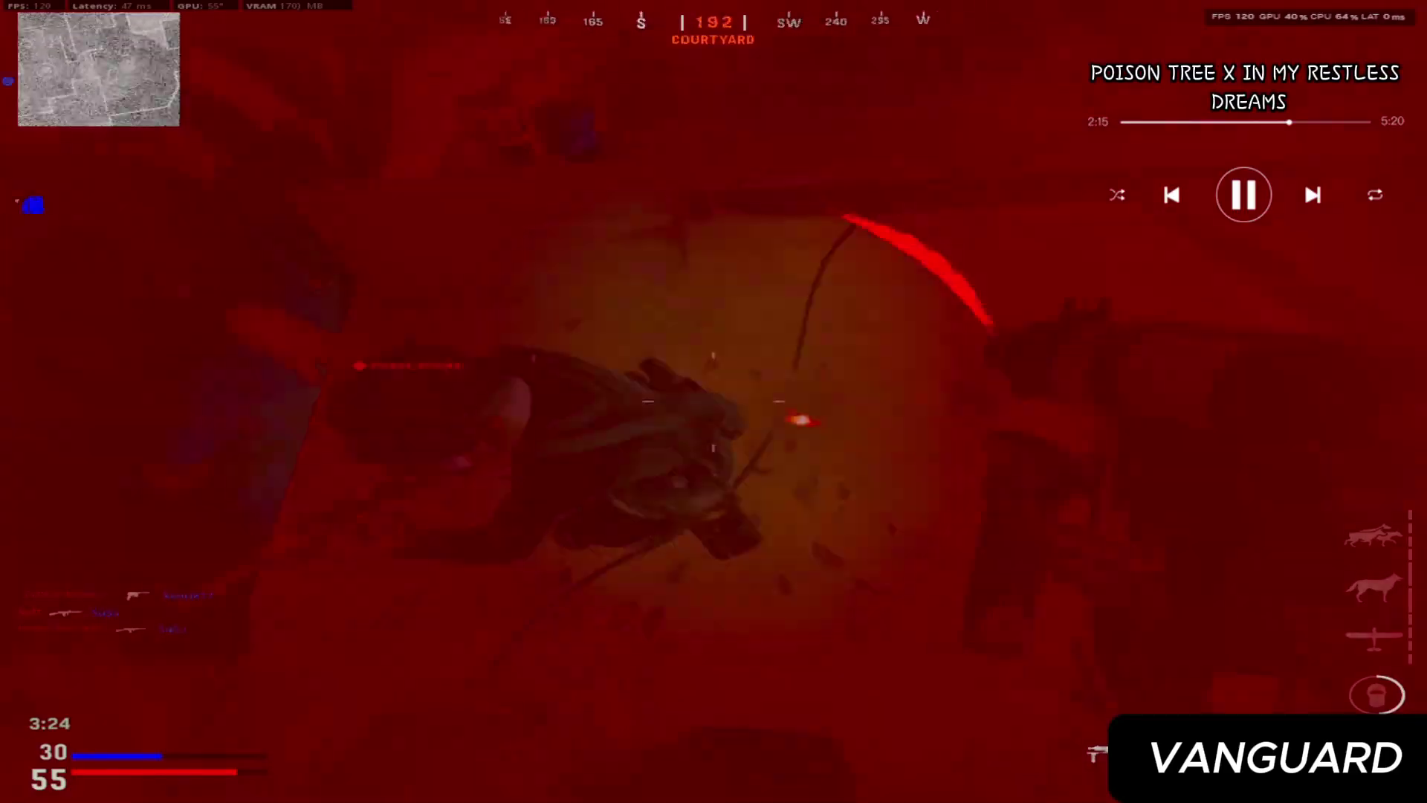
key("w")
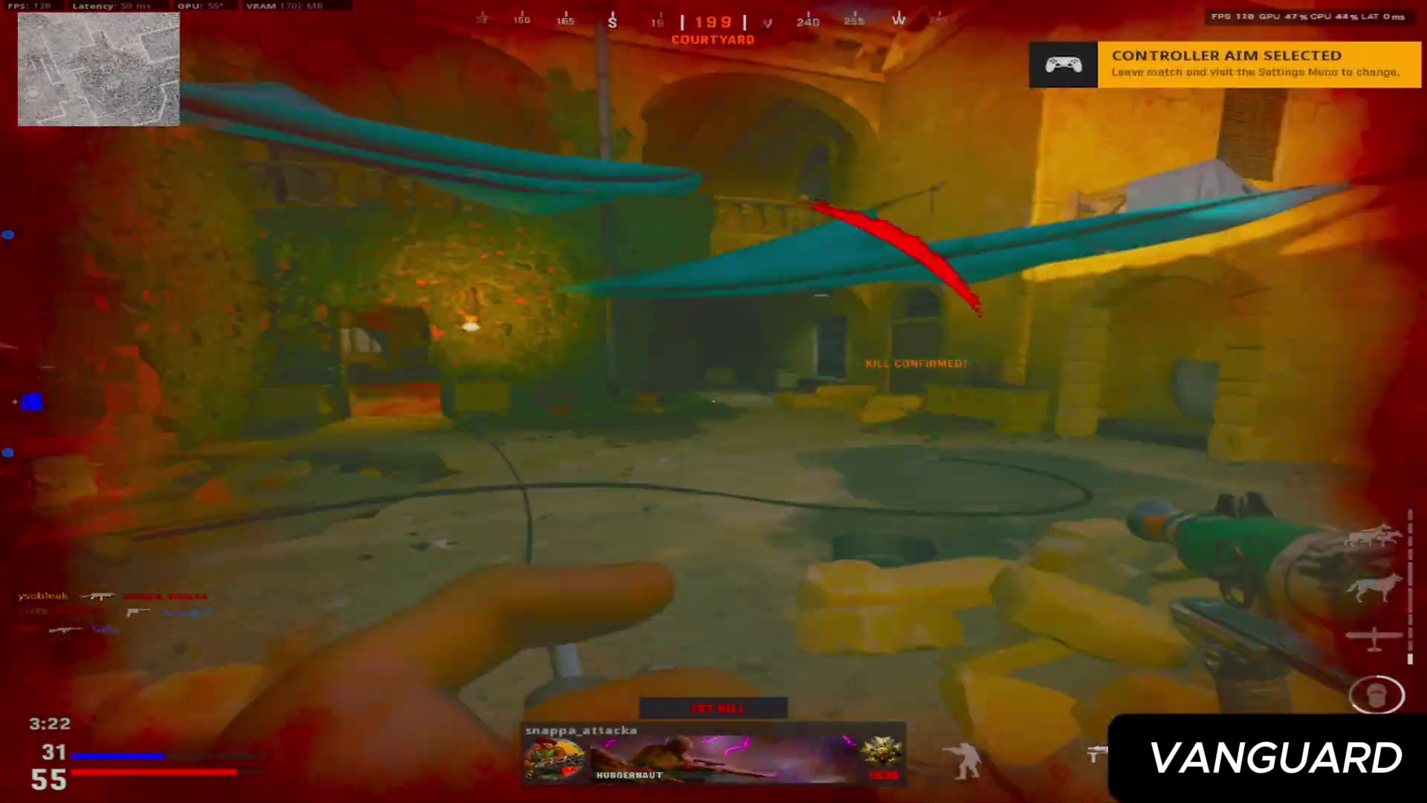
key("w")
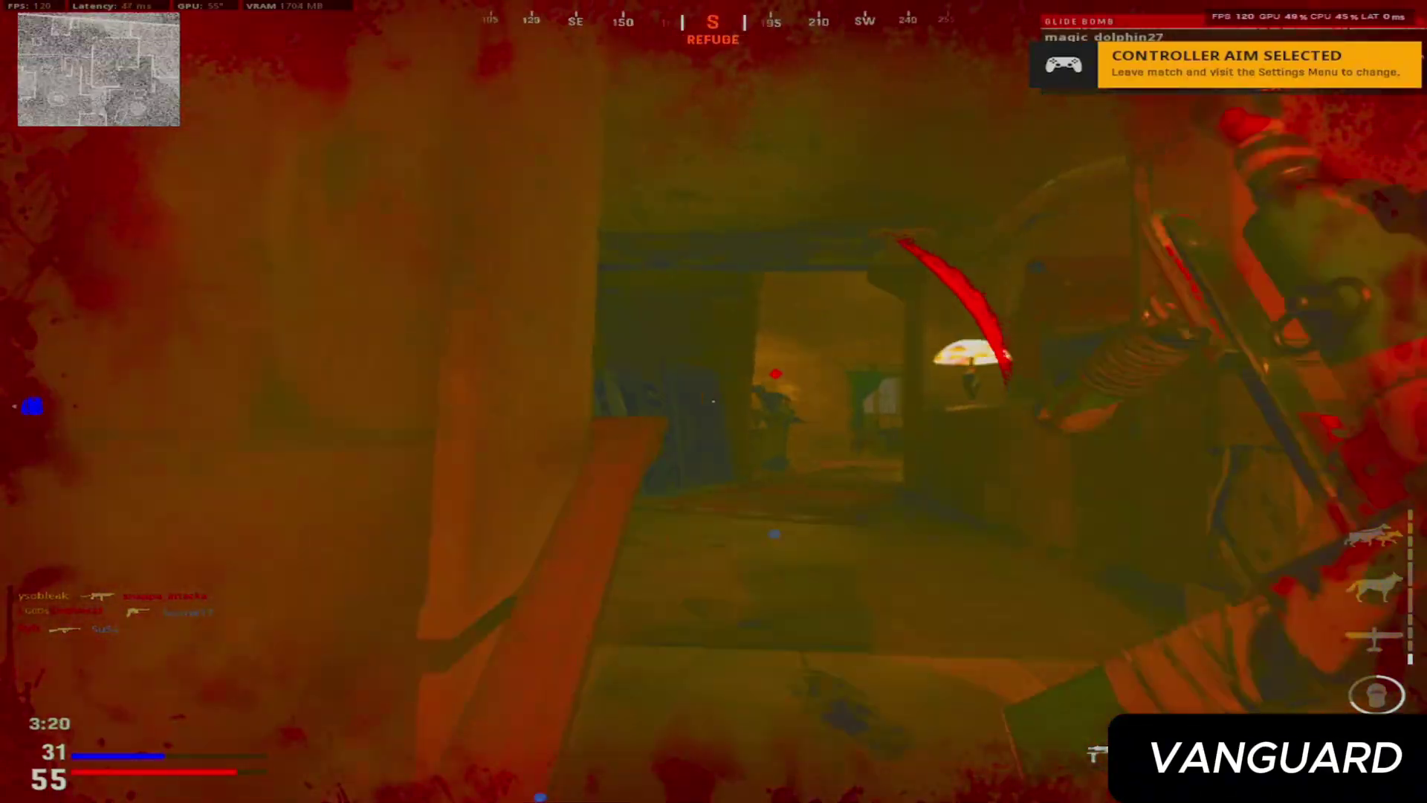
key("w")
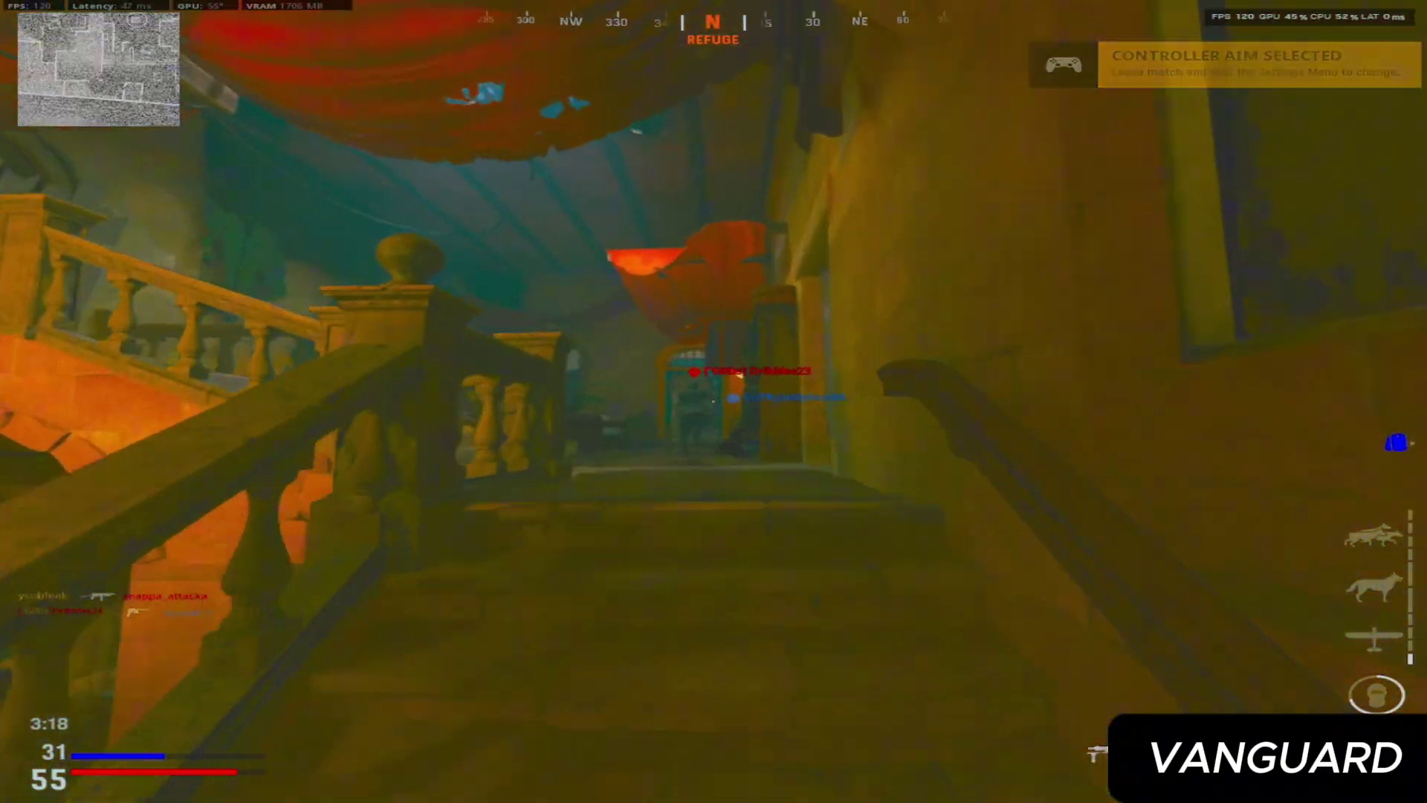
key("w")
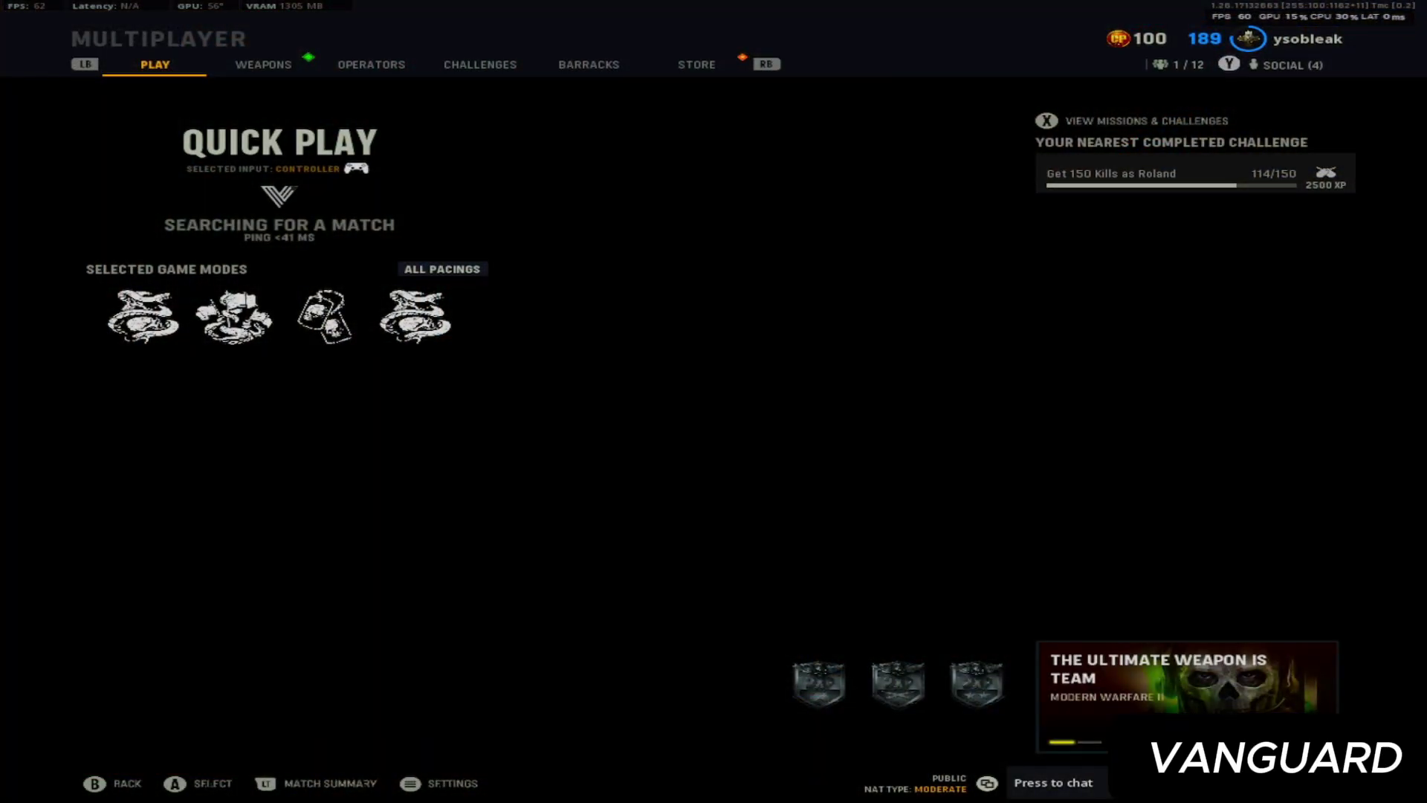
Leave the match by confirming the Leave Lobby? prompt
key("Escape")
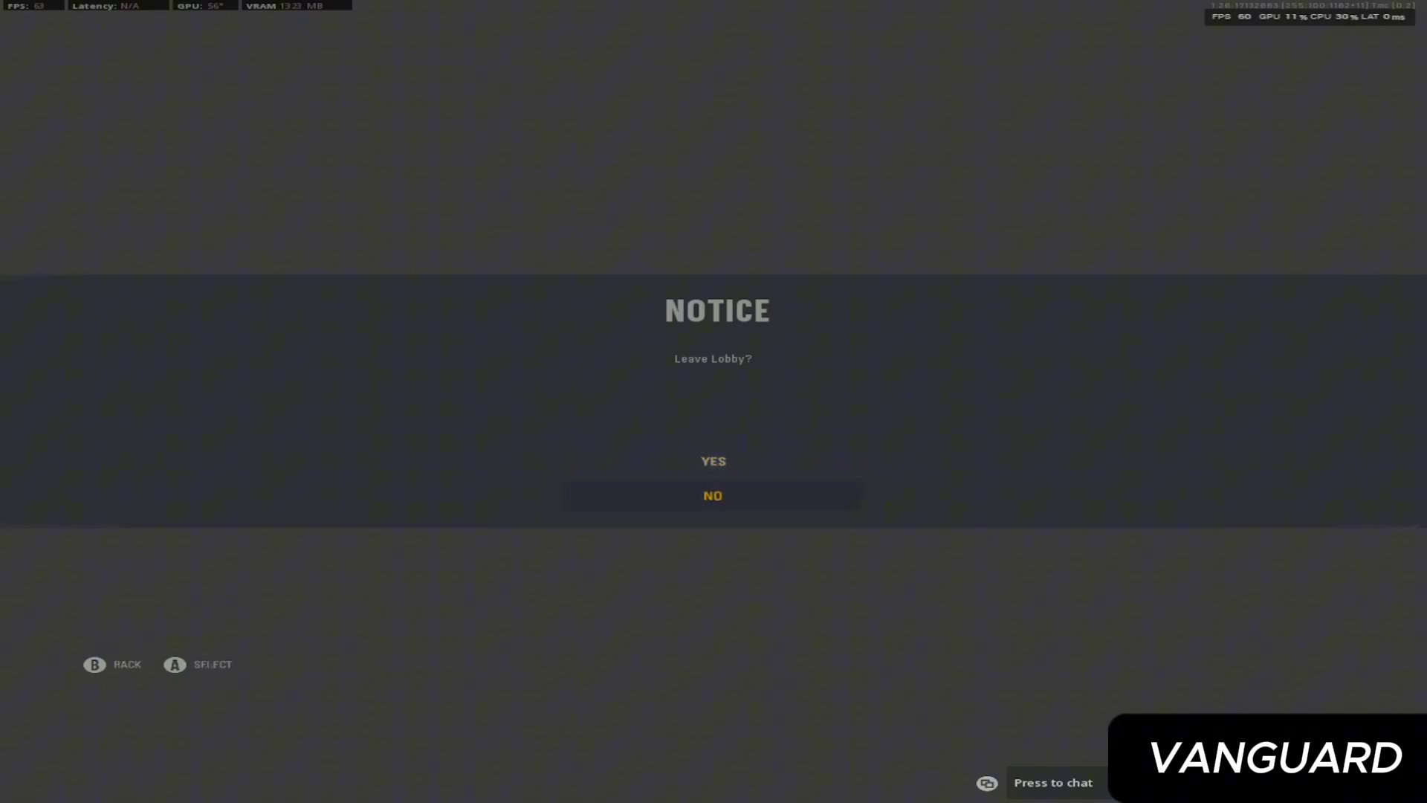
key("Return")
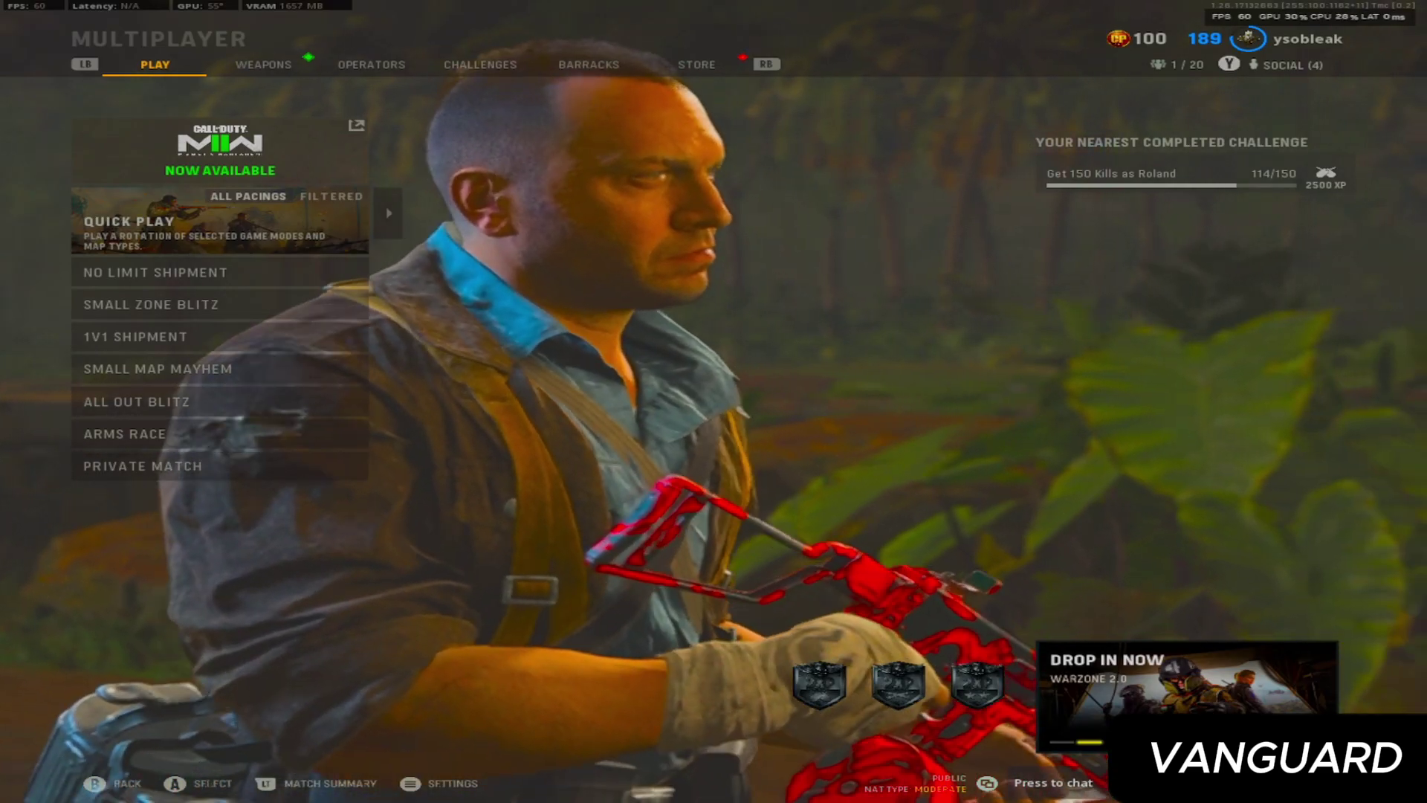